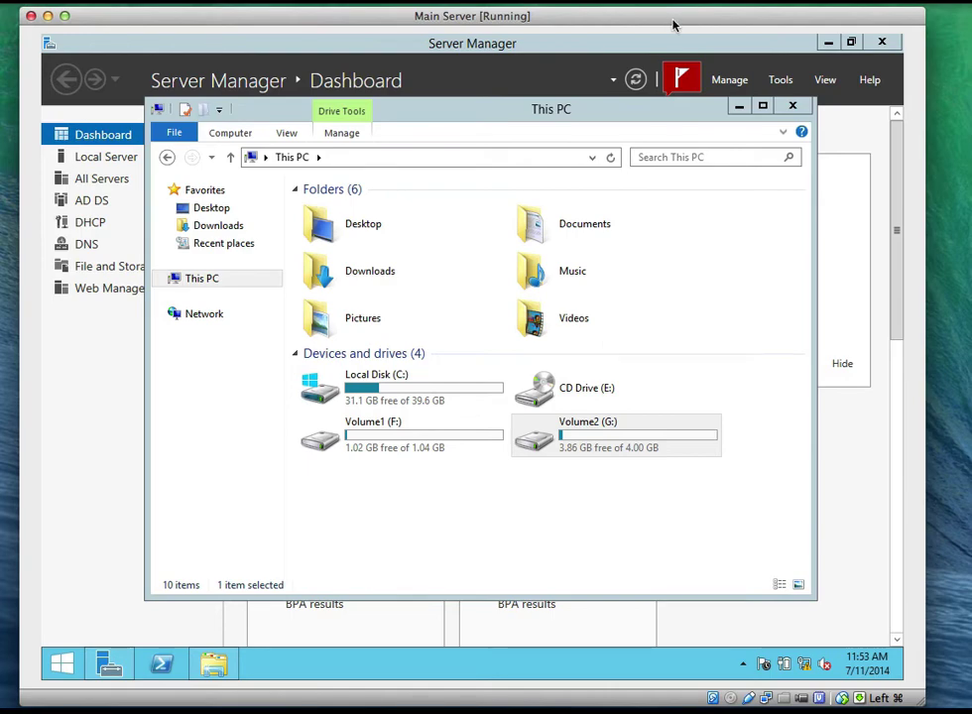
# Step: Close the This PC window and open the Storage Pools page of File and Storage Services to review the available physical disks
pyautogui.click(793, 105)
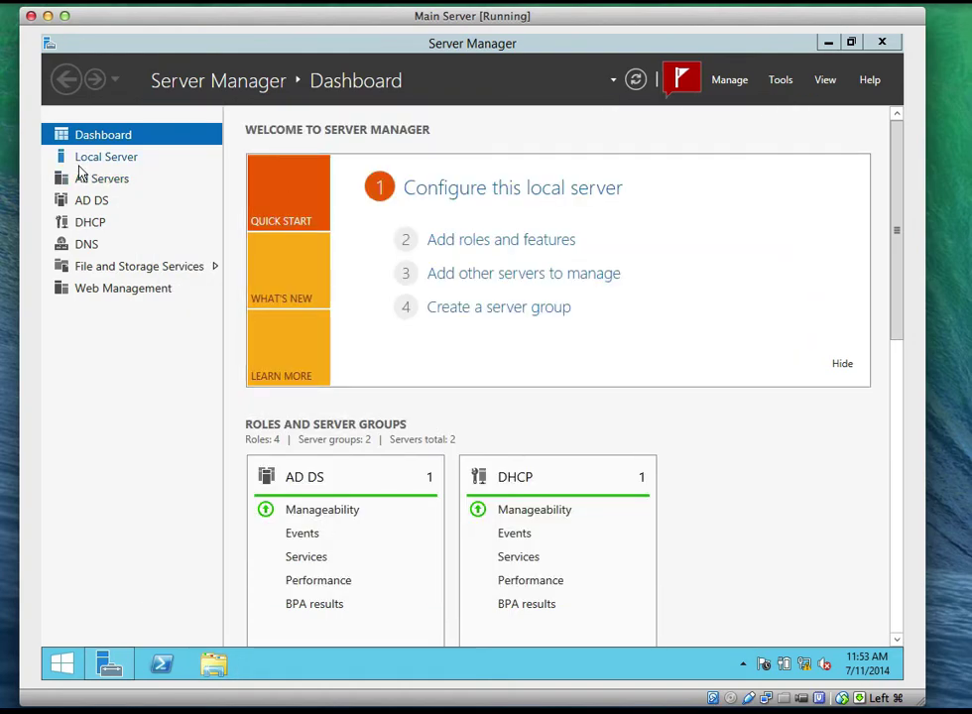
pyautogui.click(102, 276)
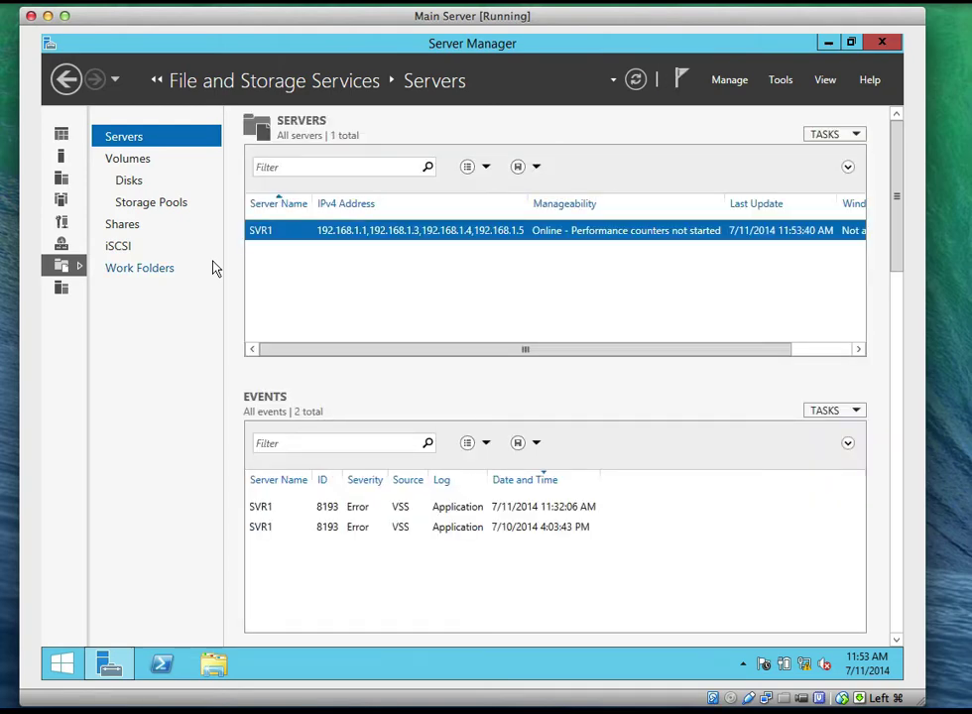
pyautogui.click(165, 207)
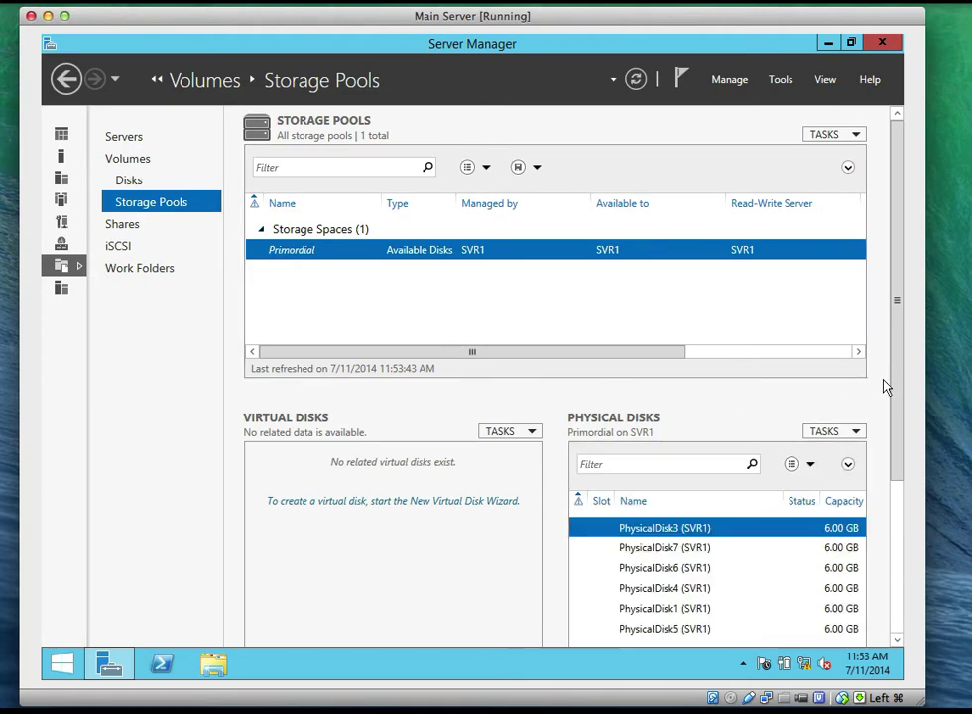
pyautogui.moveTo(898, 391); pyautogui.dragTo(898, 435)
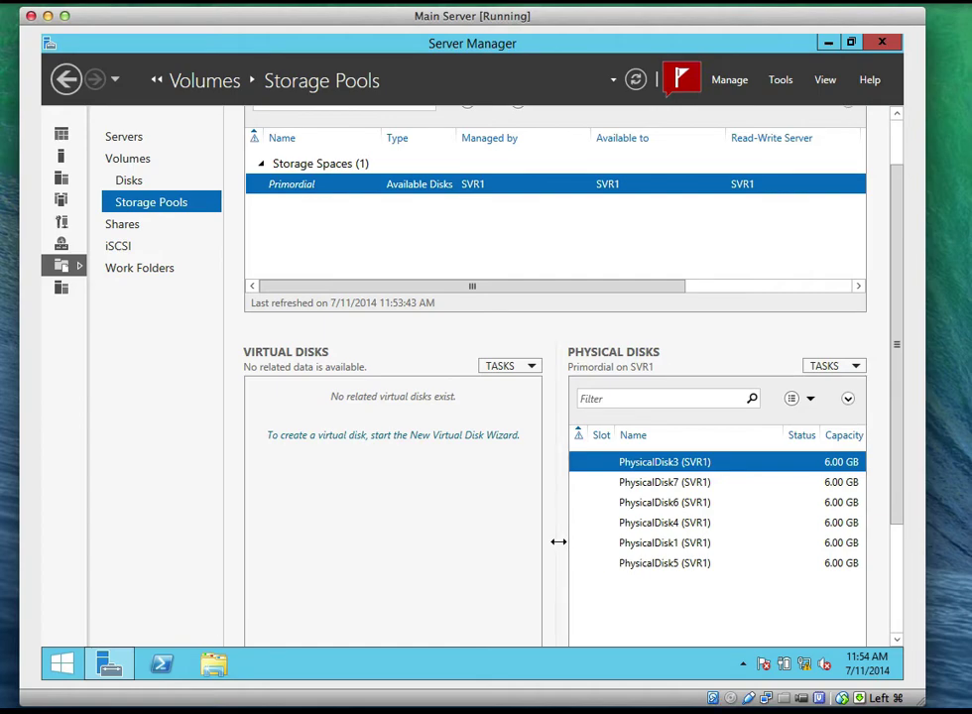
pyautogui.scroll(1, 551, 503)
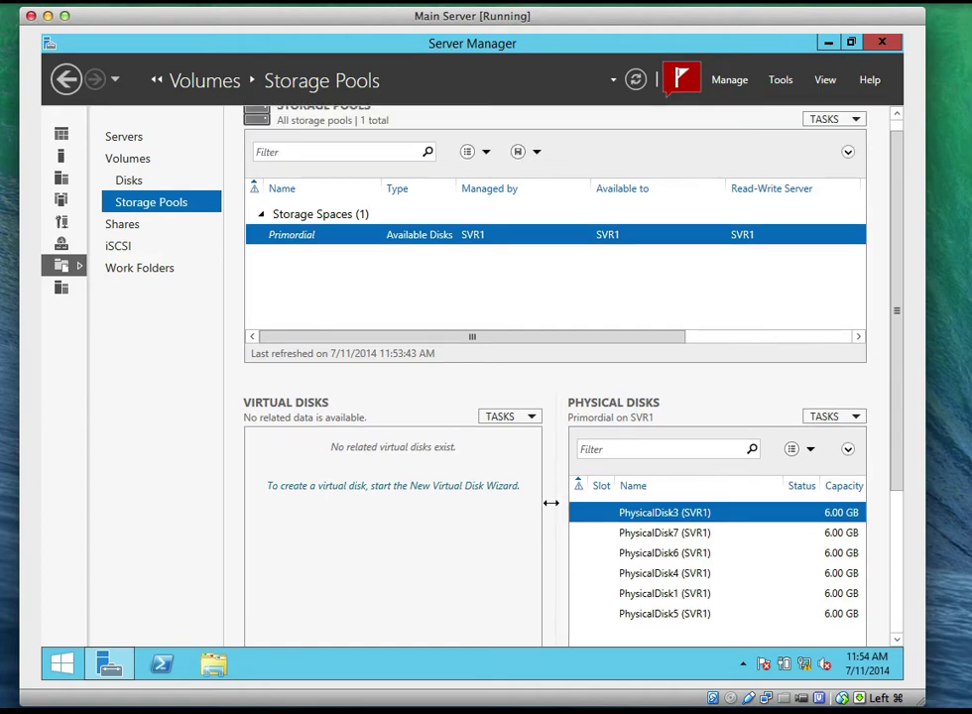
pyautogui.scroll(1, 549, 376)
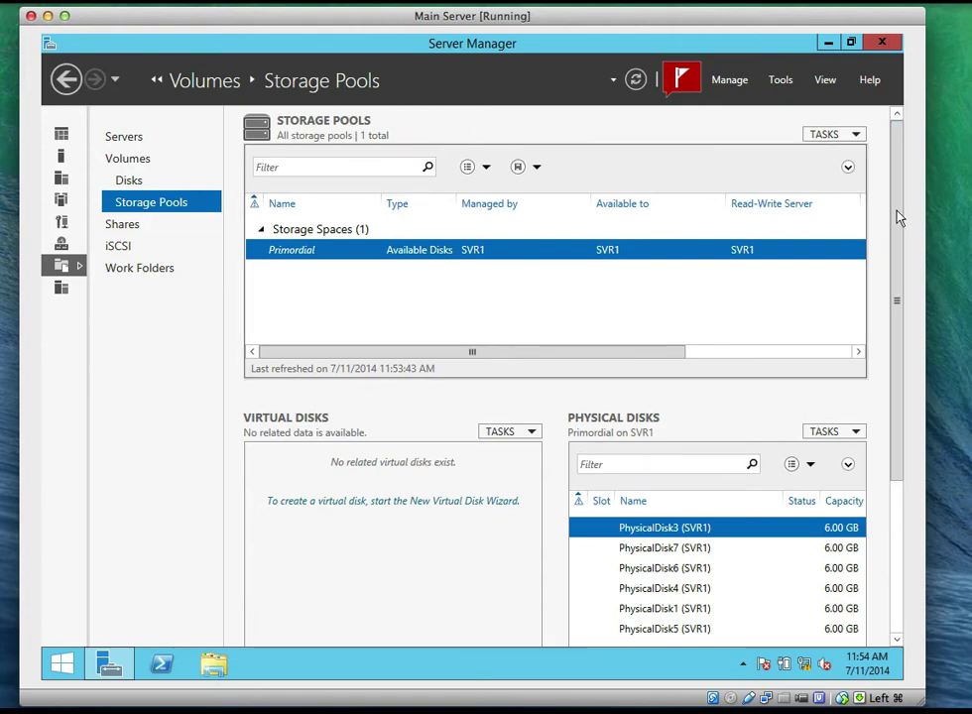
# Step: Start a new storage pool named StoragePoo1 from the primordial disk group on SVR1, leaving the description empty
pyautogui.click(854, 134)
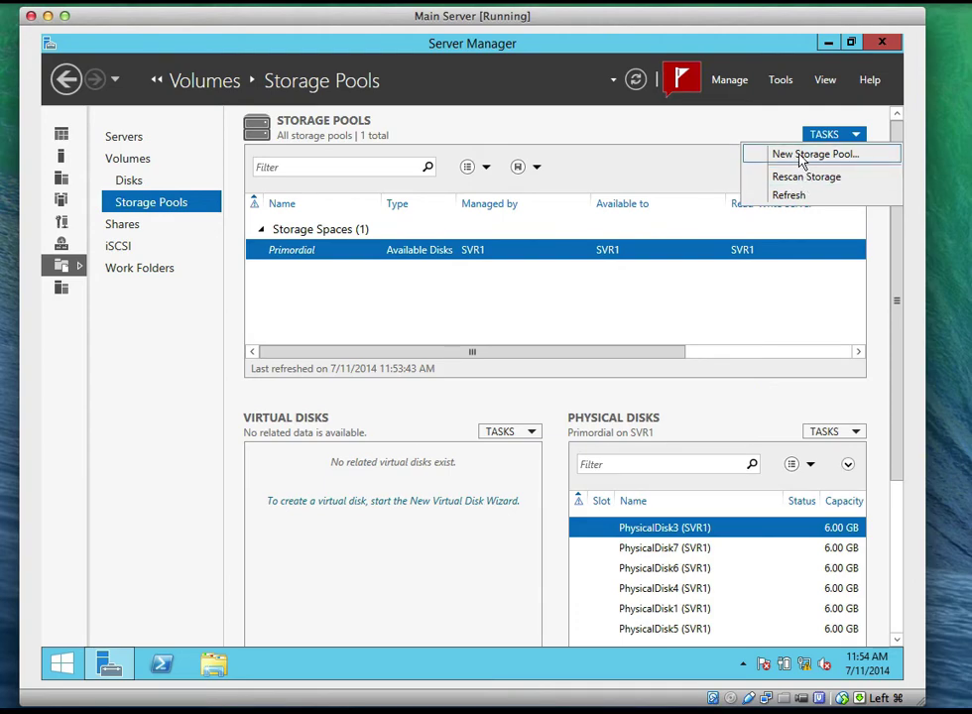
pyautogui.click(814, 157)
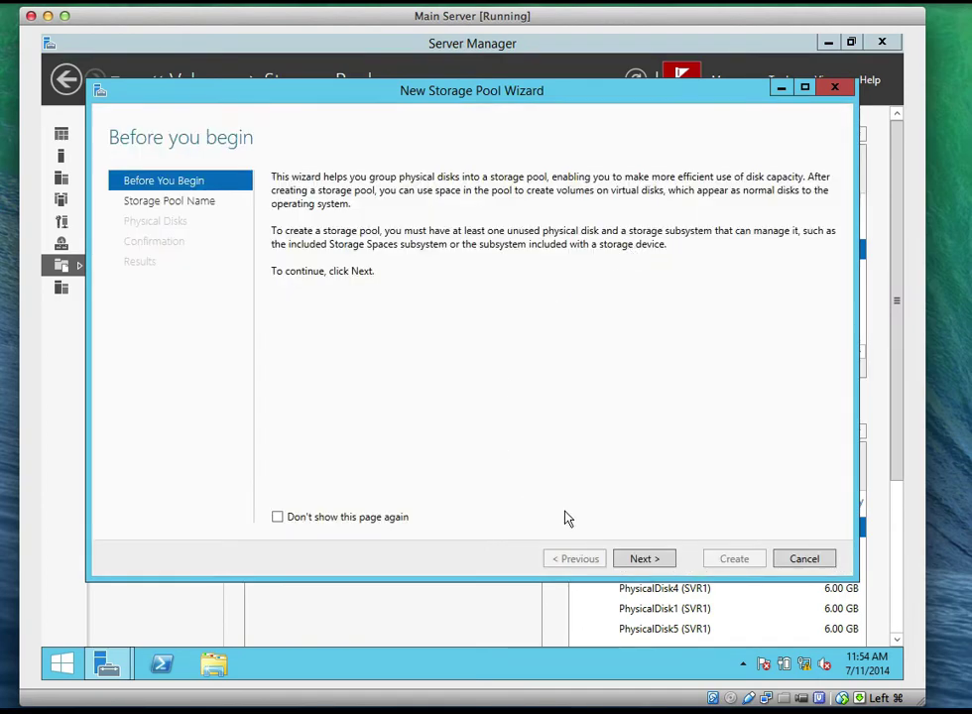
pyautogui.click(642, 560)
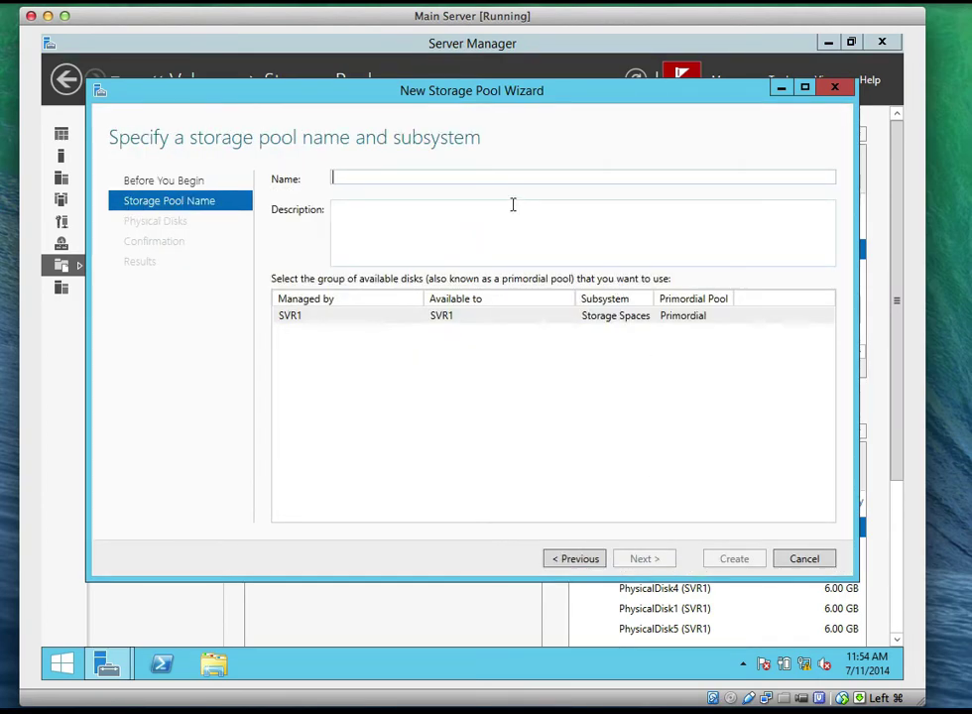
pyautogui.write('Storage')
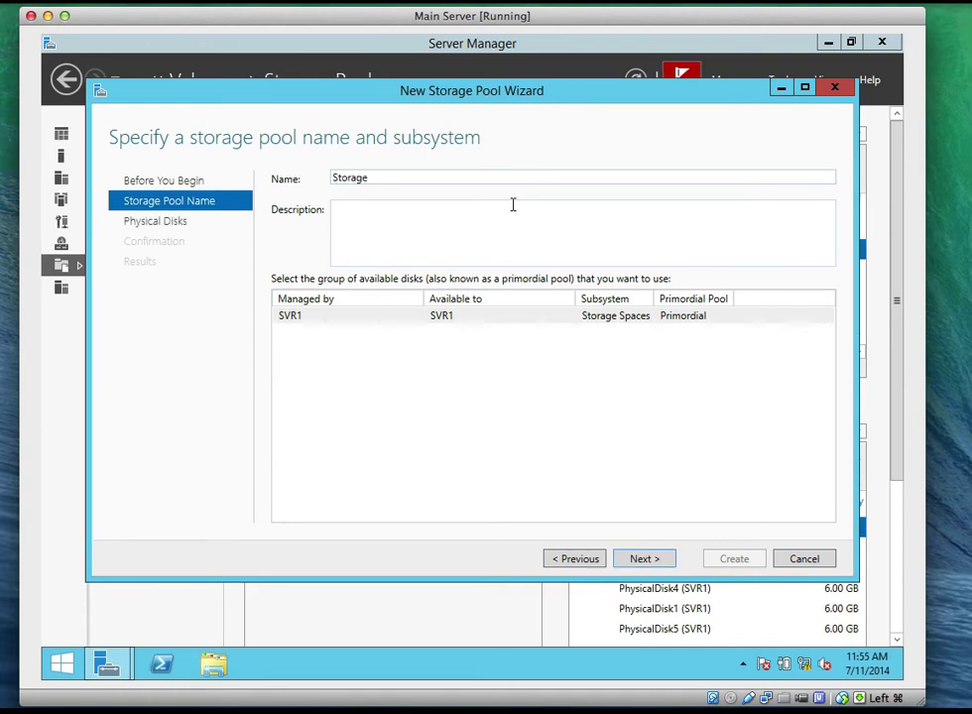
pyautogui.write('Pool1')
pyautogui.click(318, 319)
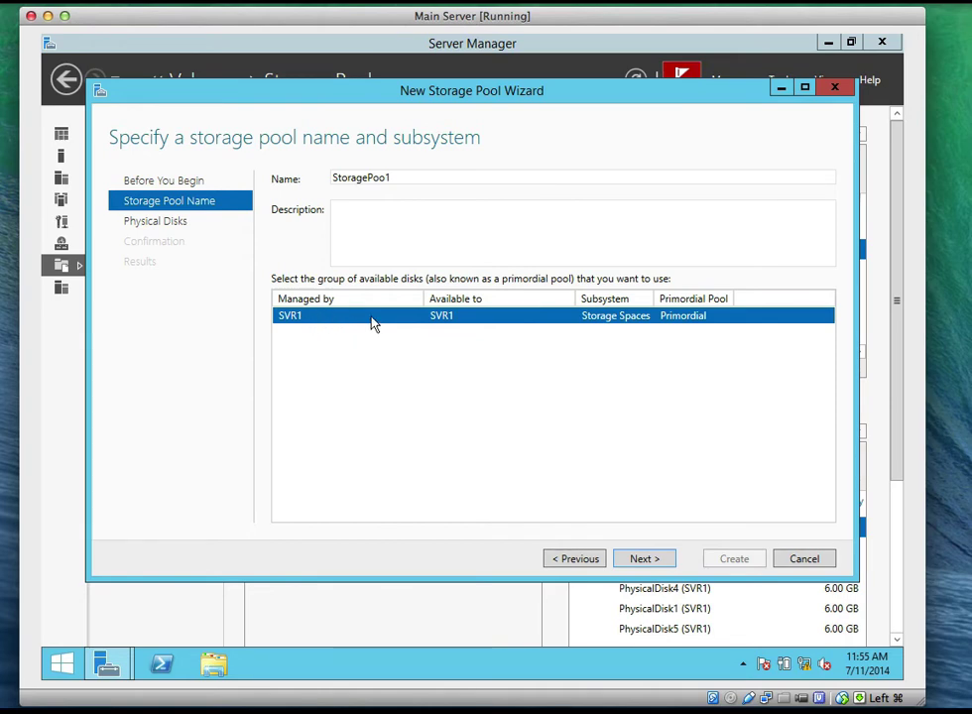
pyautogui.click(374, 211)
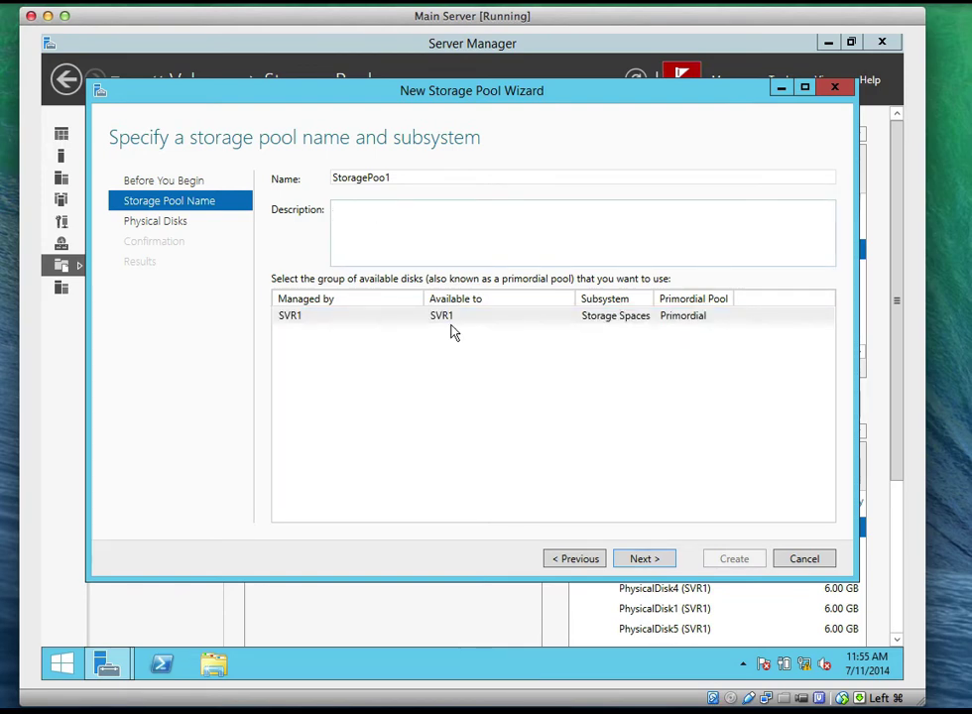
pyautogui.click(637, 560)
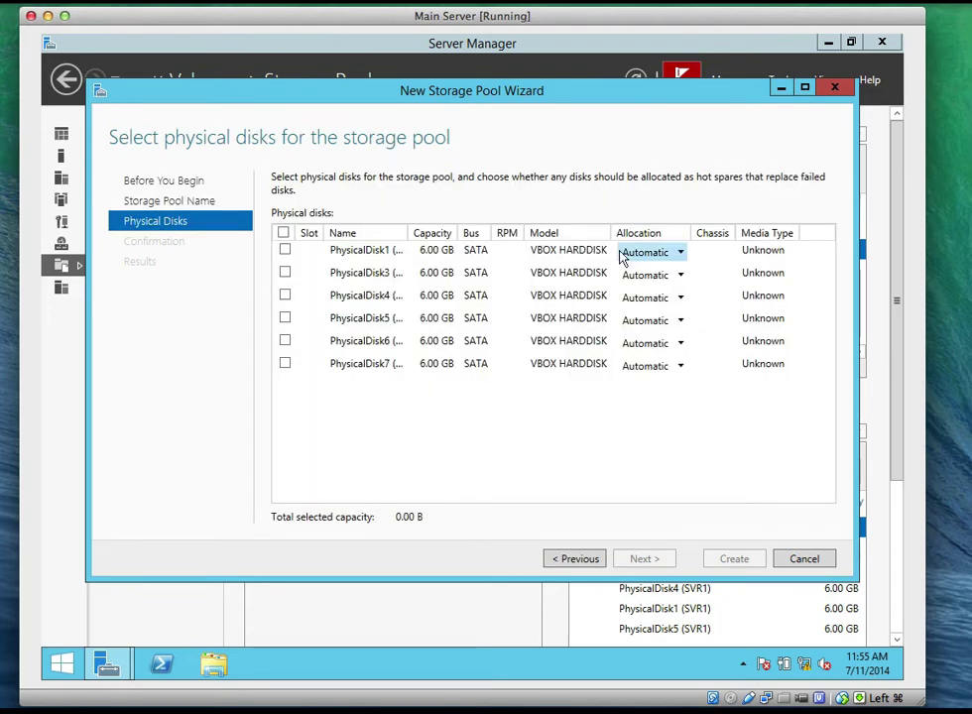
# Step: Widen the Allocation, Bus, RPM and Name columns in the physical disks list
pyautogui.moveTo(691, 230); pyautogui.dragTo(706, 227)
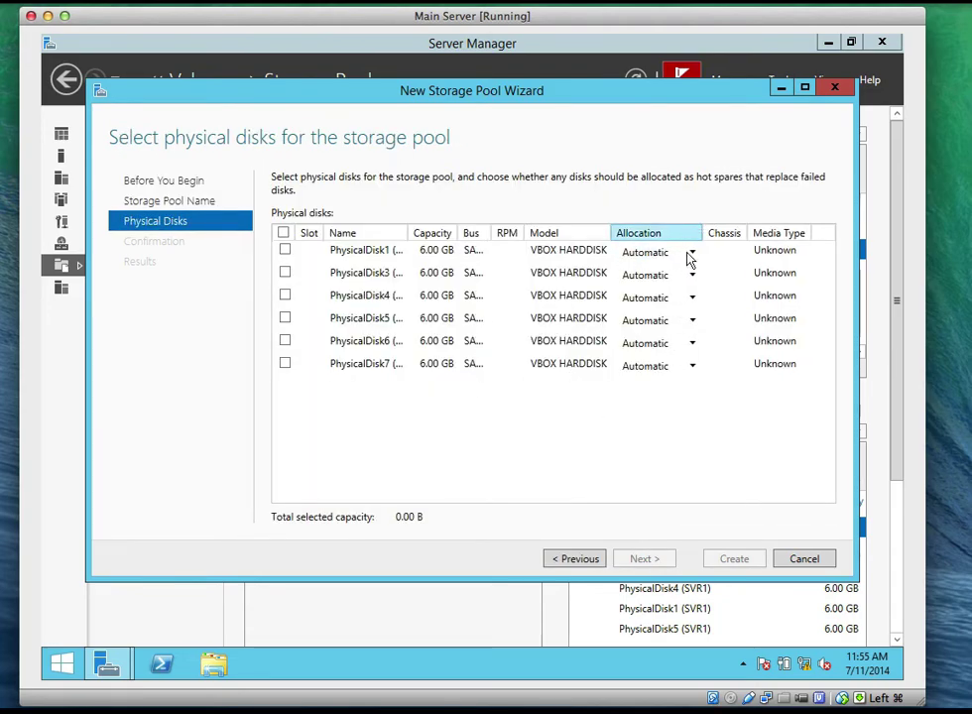
pyautogui.moveTo(494, 232); pyautogui.dragTo(514, 232)
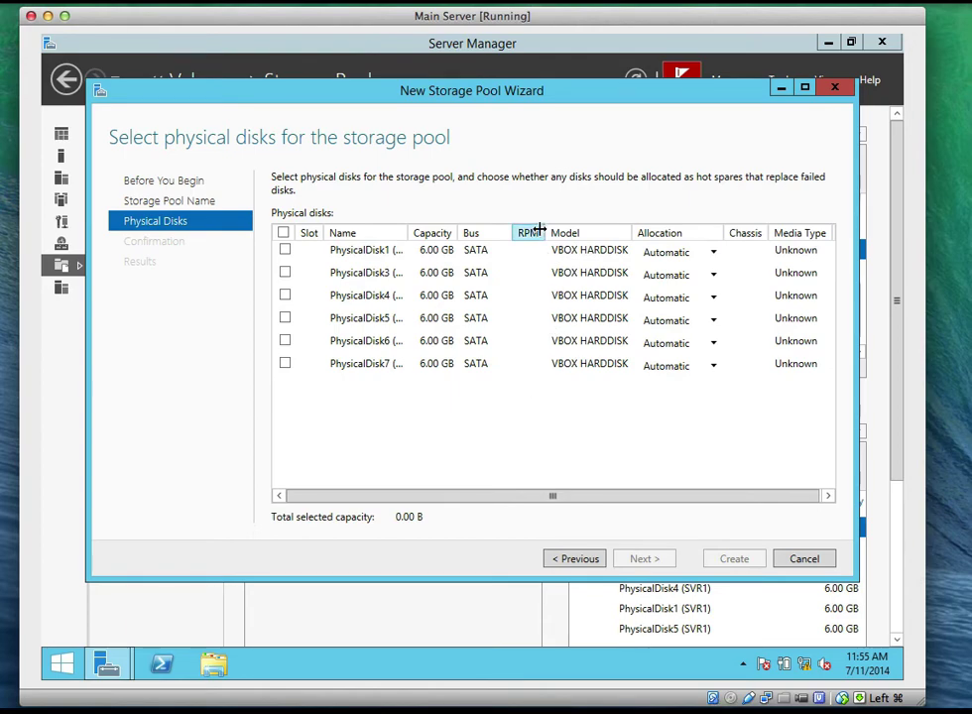
pyautogui.moveTo(544, 233); pyautogui.dragTo(567, 233)
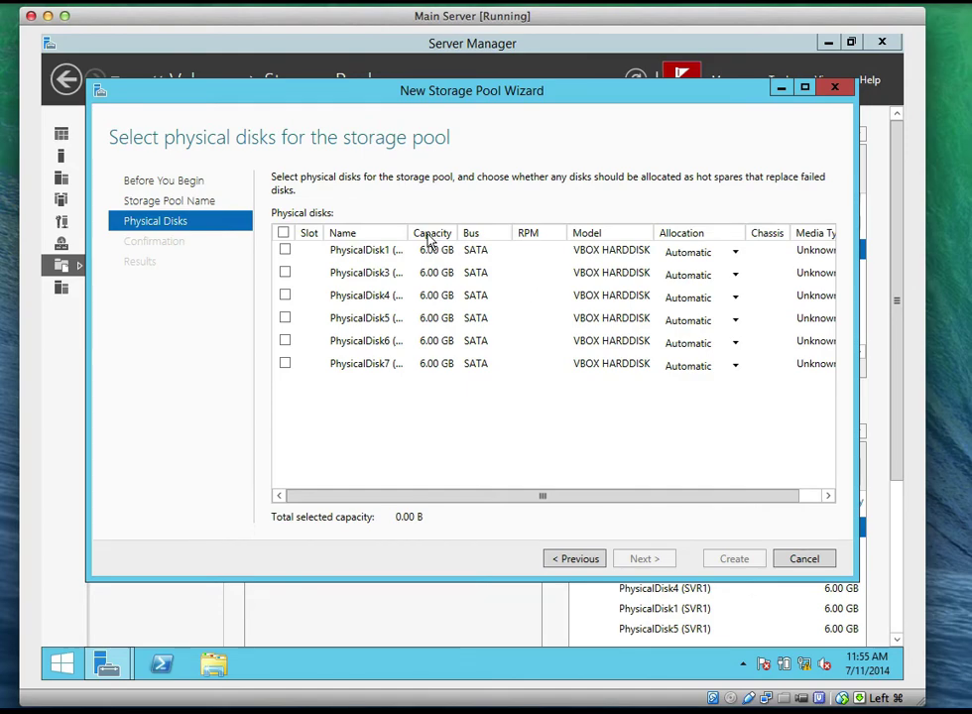
pyautogui.moveTo(407, 231); pyautogui.dragTo(433, 232)
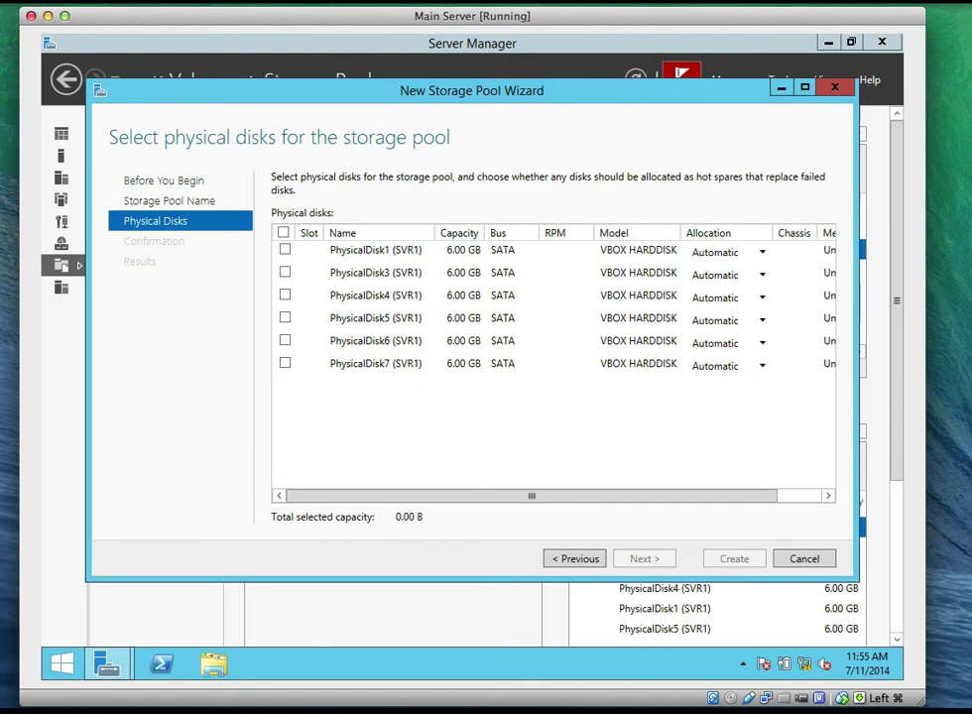
pyautogui.click(700, 1)
# Step: Include PhysicalDisk3, PhysicalDisk4, PhysicalDisk5, PhysicalDisk6 and PhysicalDisk7 in the storage pool
pyautogui.click(284, 273)
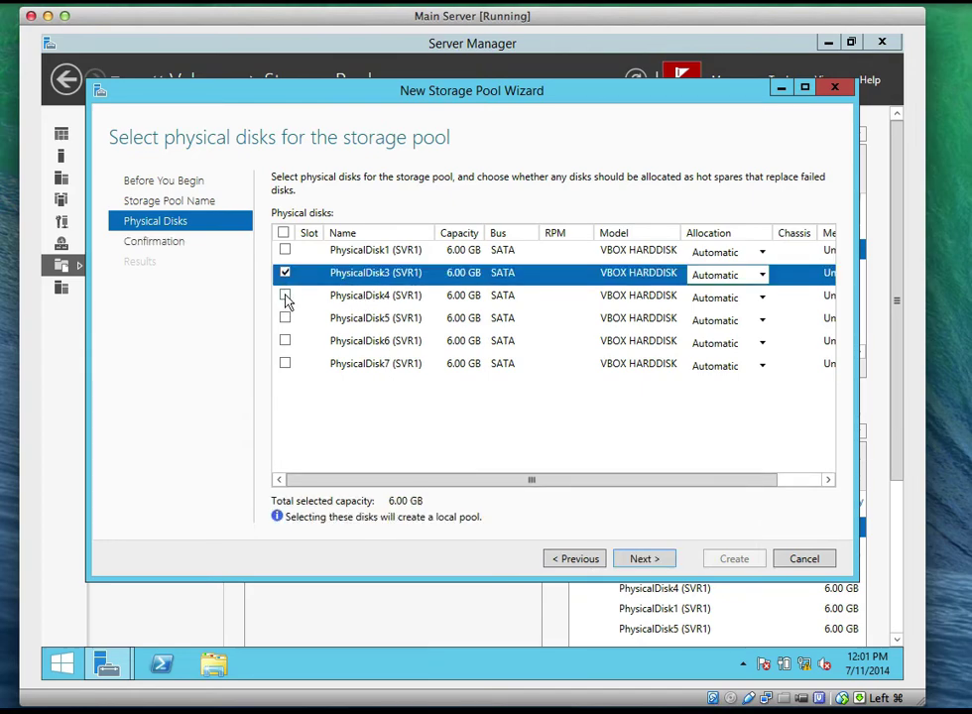
pyautogui.click(284, 297)
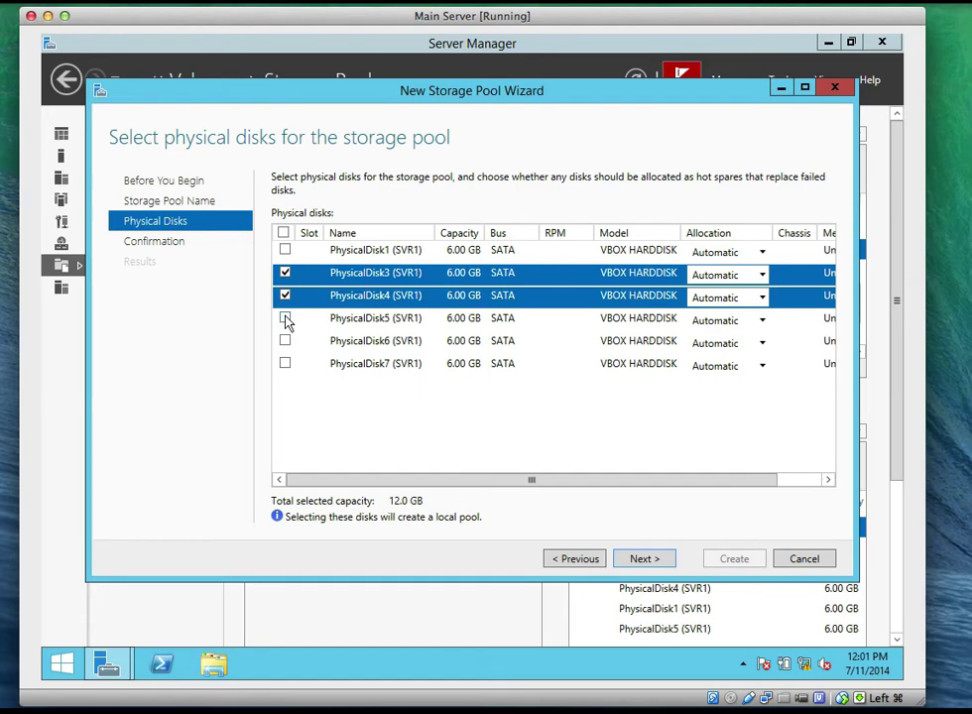
pyautogui.click(285, 318)
pyautogui.click(284, 343)
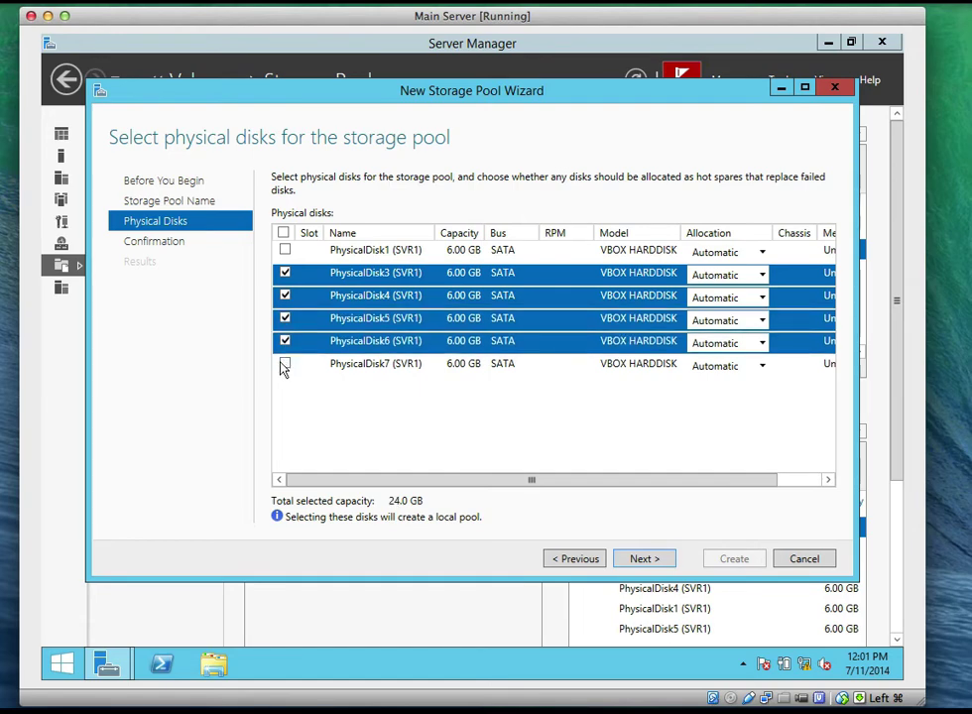
pyautogui.click(285, 365)
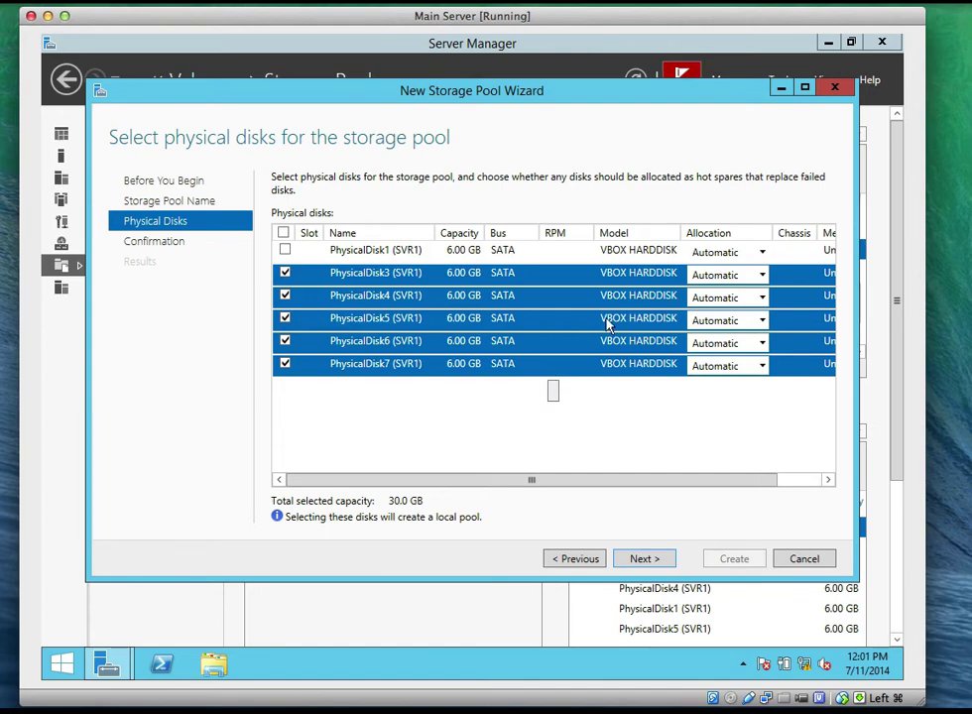
# Step: Try the Manual and Hot Spare allocations for PhysicalDisk3, and return it to Automatic
pyautogui.click(738, 283)
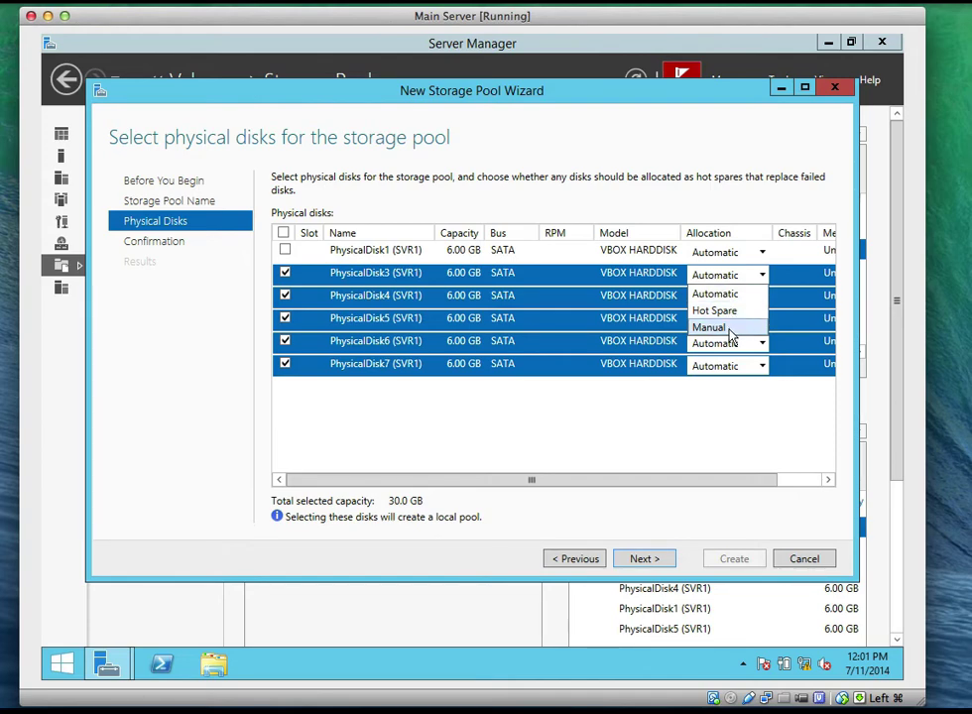
pyautogui.click(735, 328)
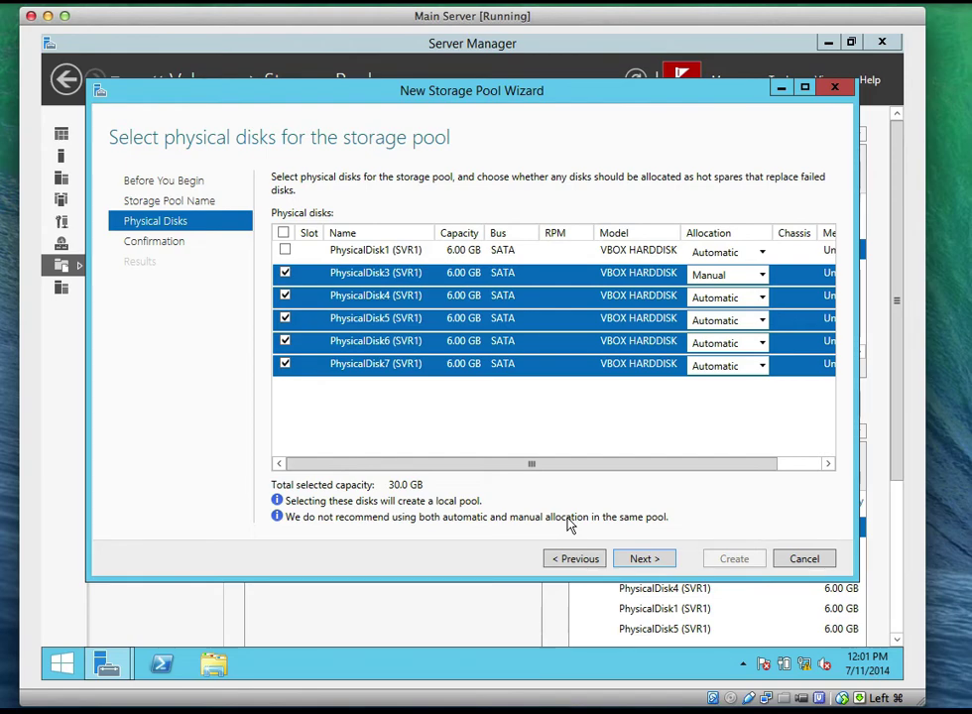
pyautogui.click(732, 278)
pyautogui.click(722, 312)
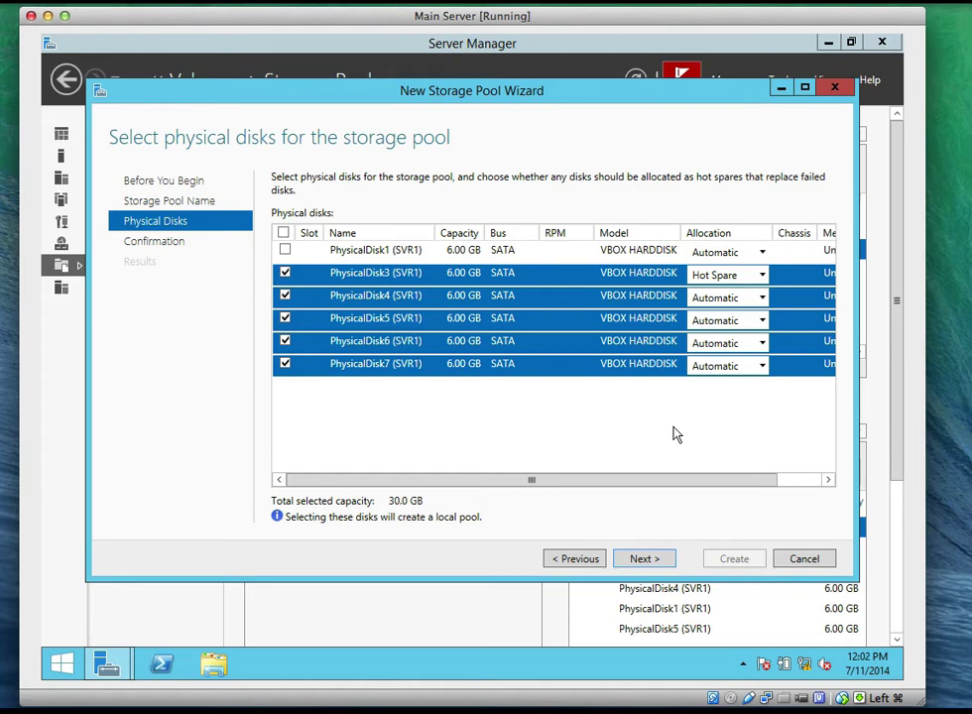
pyautogui.click(759, 275)
pyautogui.click(732, 295)
# Step: Create the storage pool and close its wizard with the option to create a virtual disk enabled
pyautogui.click(633, 563)
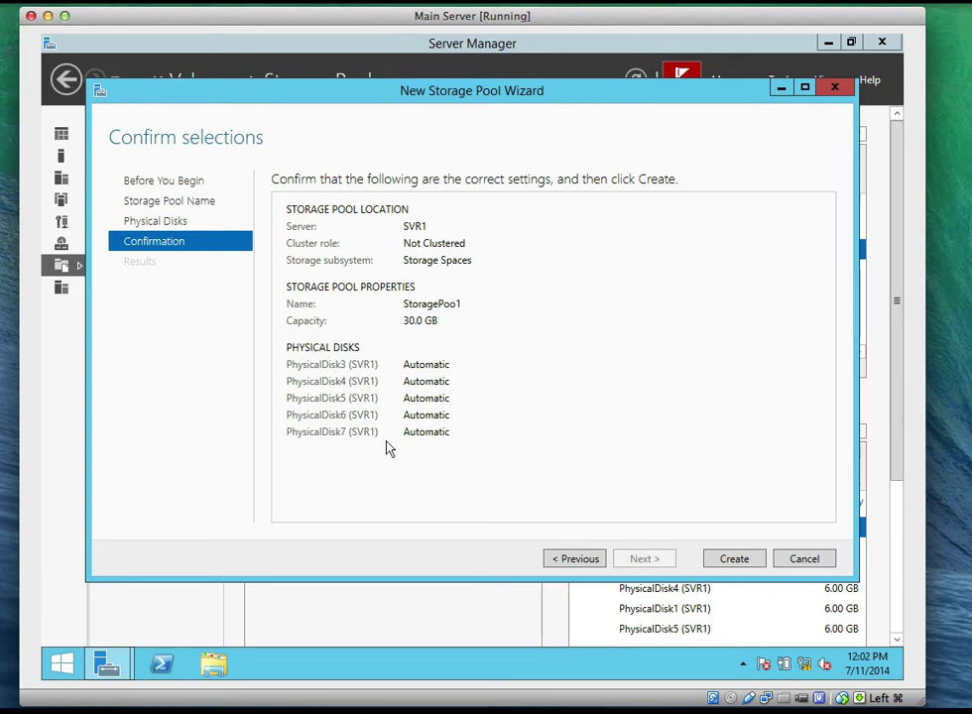
pyautogui.click(734, 558)
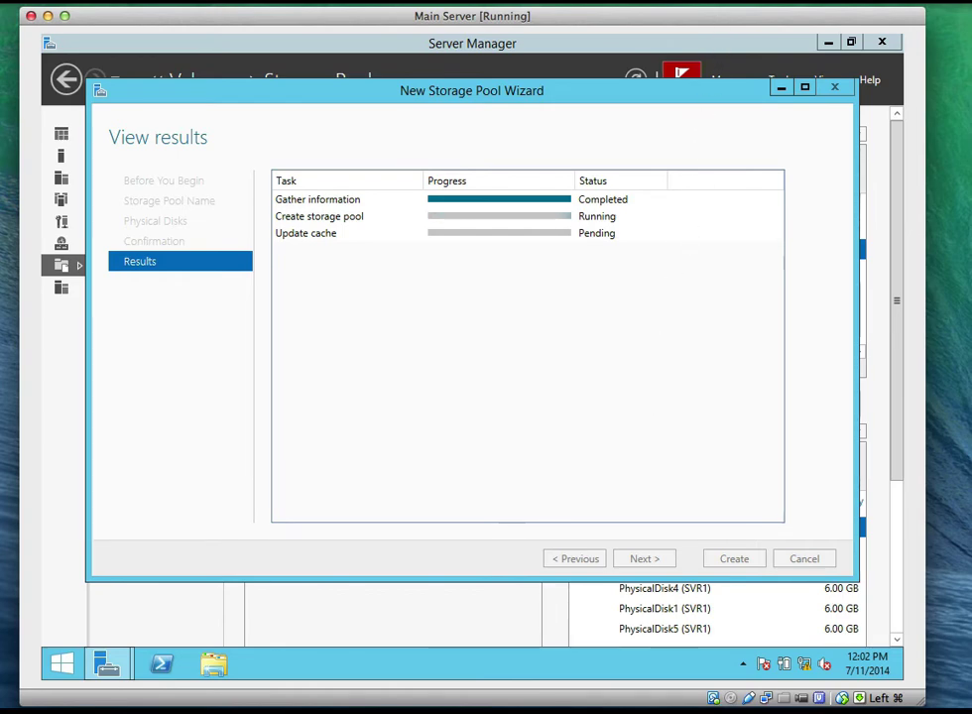
pyautogui.click(699, 8)
pyautogui.click(717, 44)
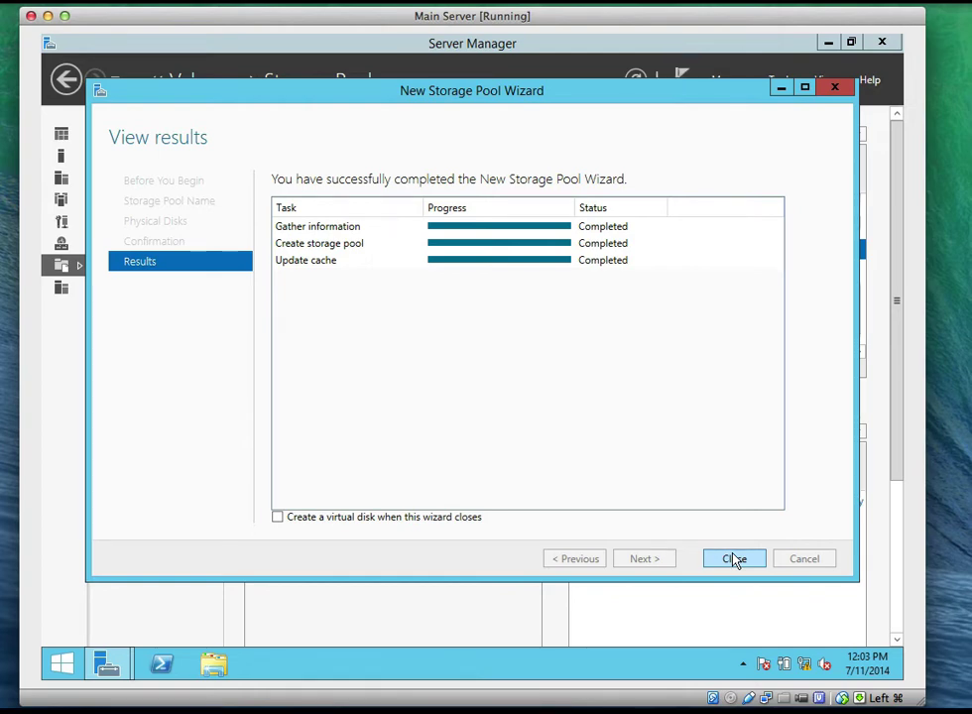
pyautogui.click(282, 523)
pyautogui.click(731, 561)
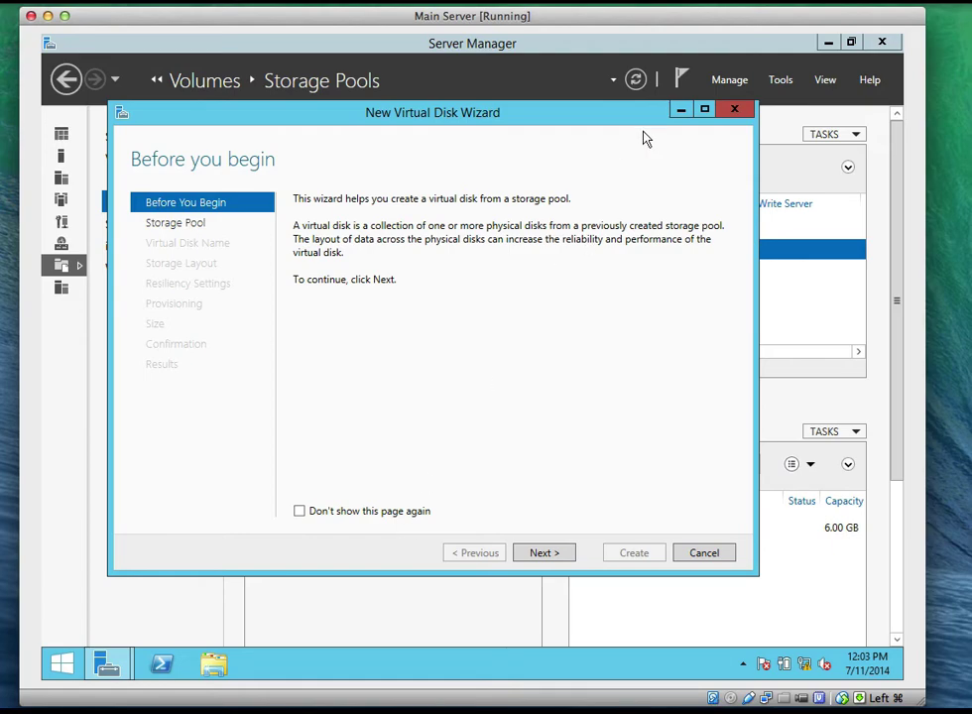
# Step: Minimise the New Virtual Disk Wizard to check the storage pools list, and restore the wizard
pyautogui.click(682, 113)
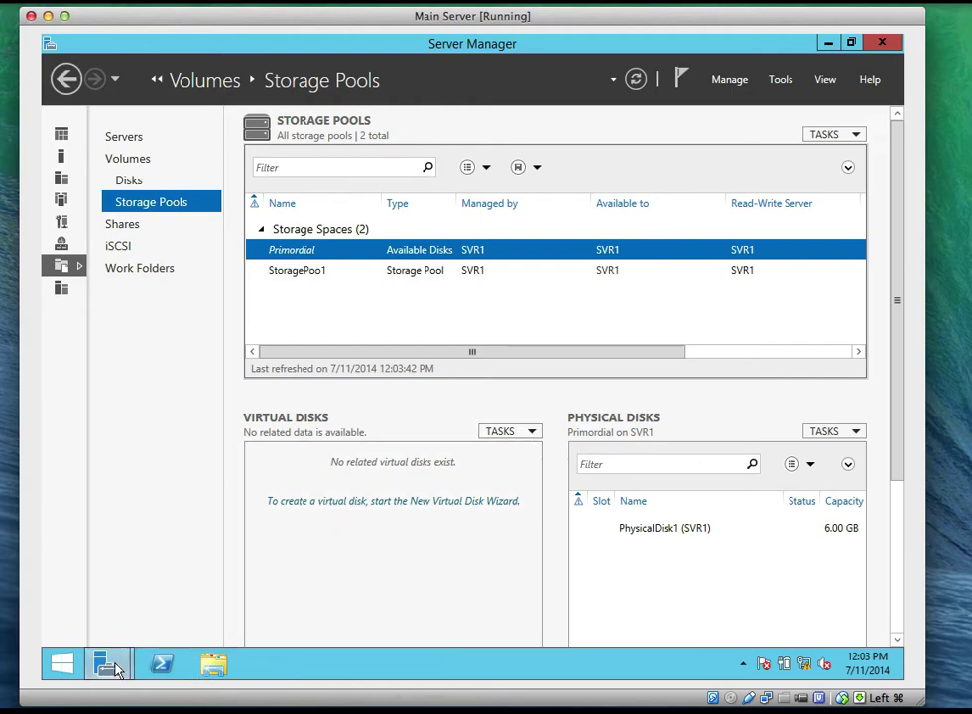
pyautogui.moveTo(107, 663)
pyautogui.click(276, 596)
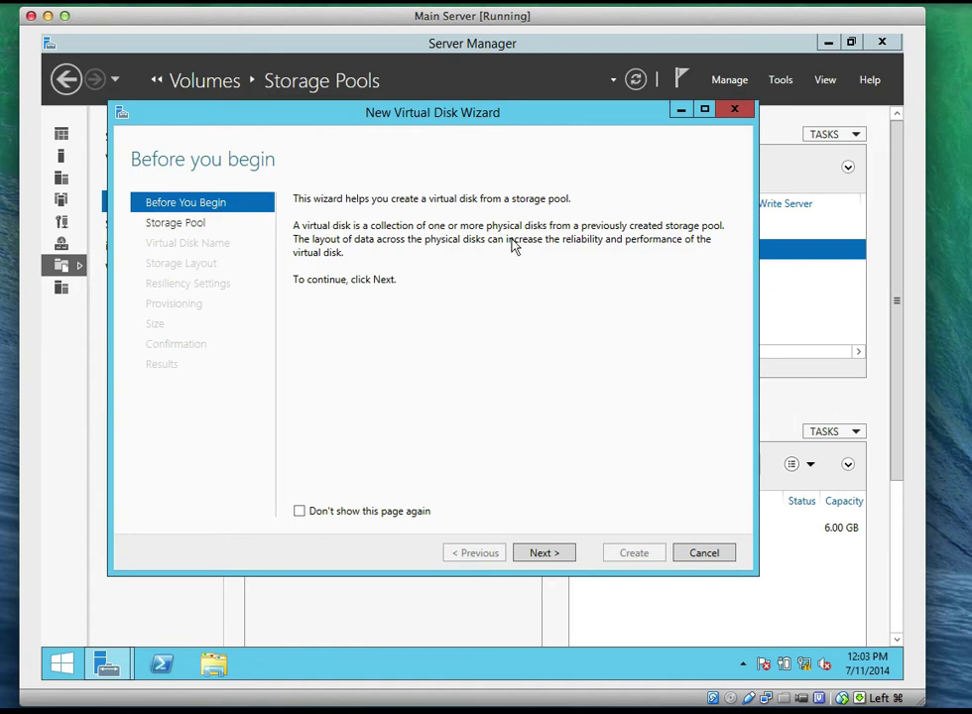
# Step: Choose StoragePoo1 for the new virtual disk, name the disk Mirrored Disk and continue to the storage layout choice
pyautogui.click(544, 554)
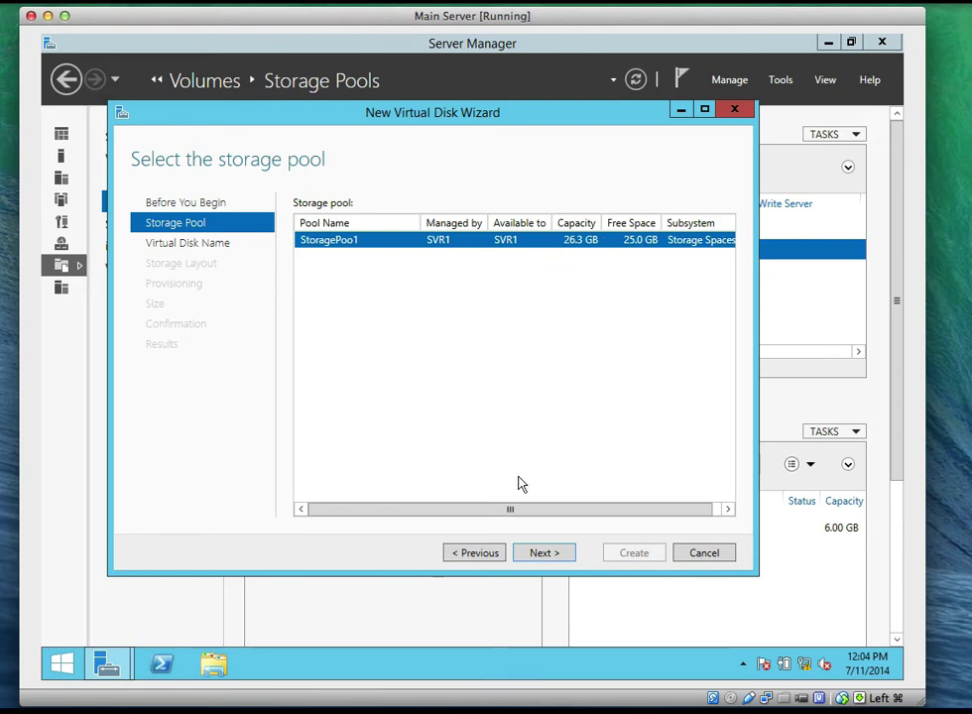
pyautogui.click(547, 553)
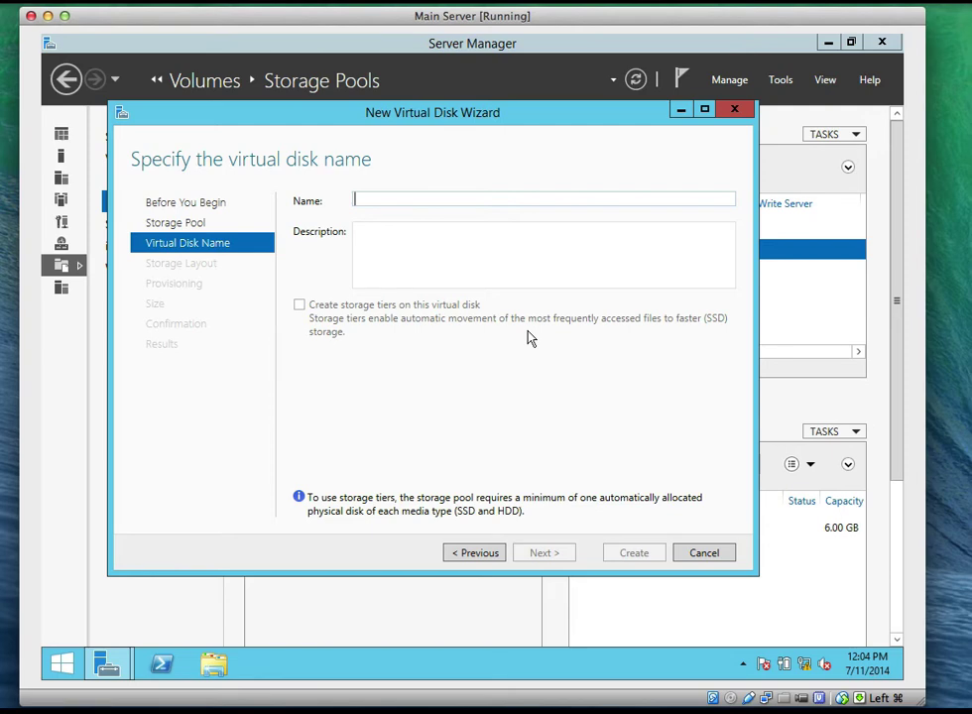
pyautogui.write('Mirr')
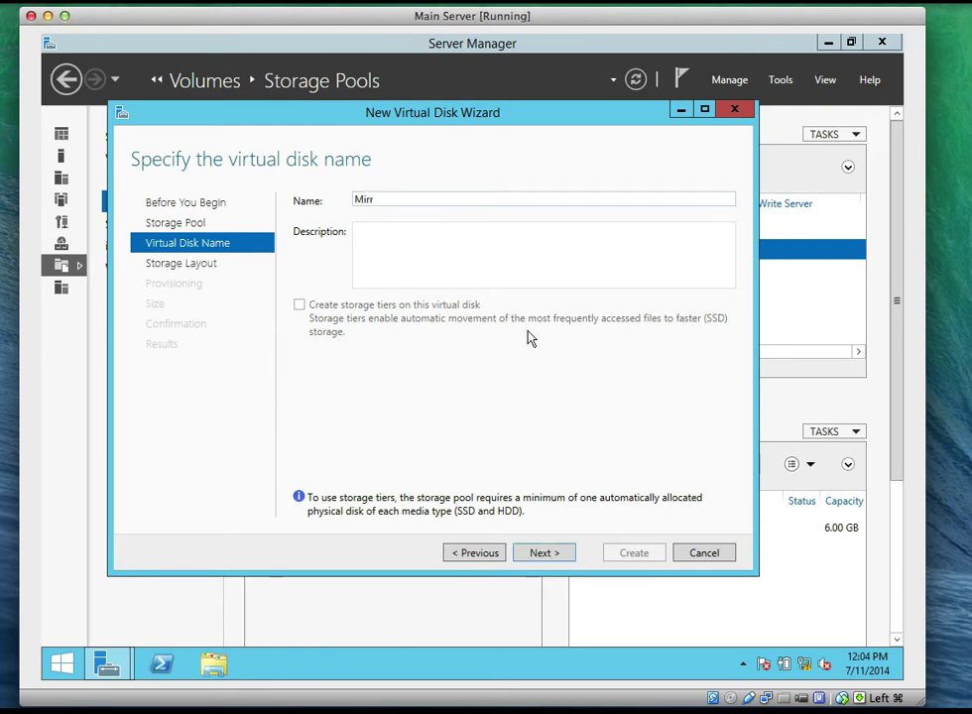
pyautogui.write('ored Disk')
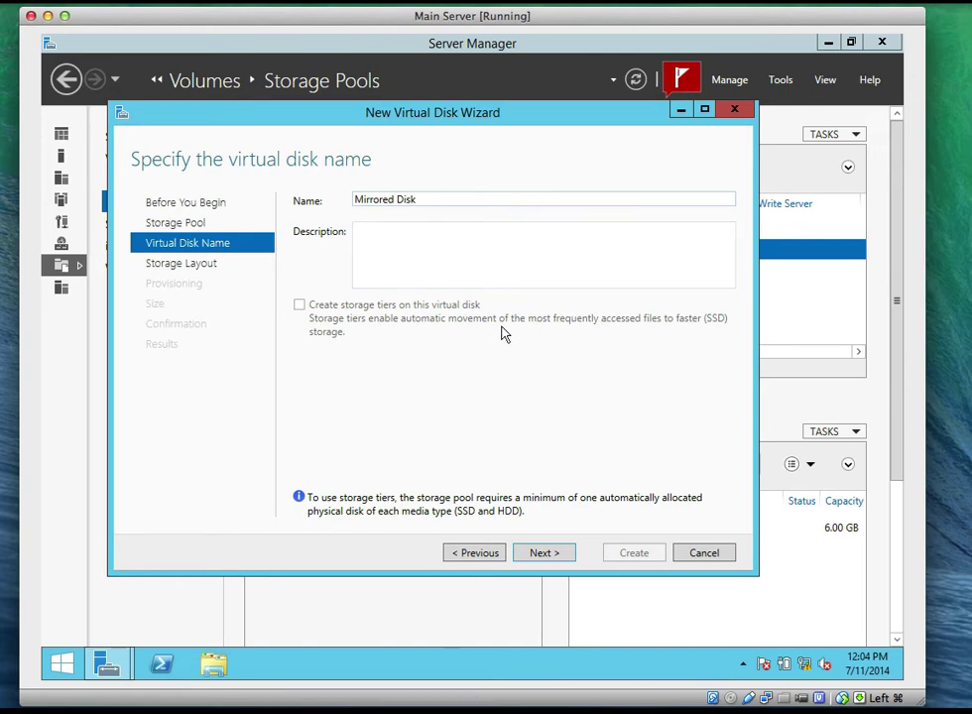
pyautogui.click(553, 556)
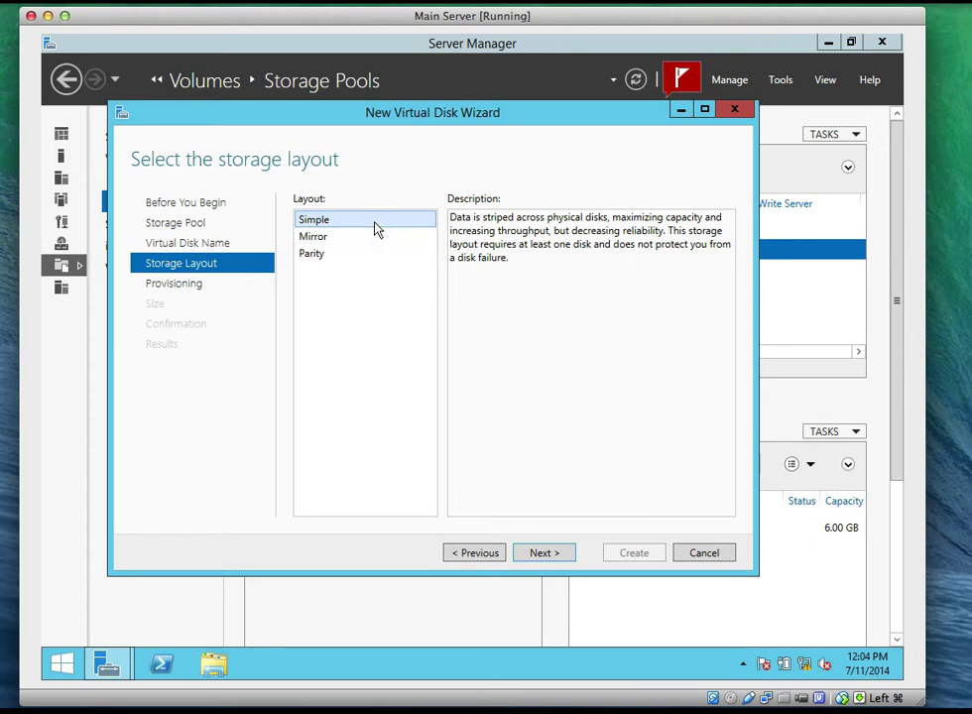
# Step: Compare the Parity, Mirror and Simple layout descriptions, choose the Mirror layout and continue to the resiliency settings
pyautogui.click(319, 257)
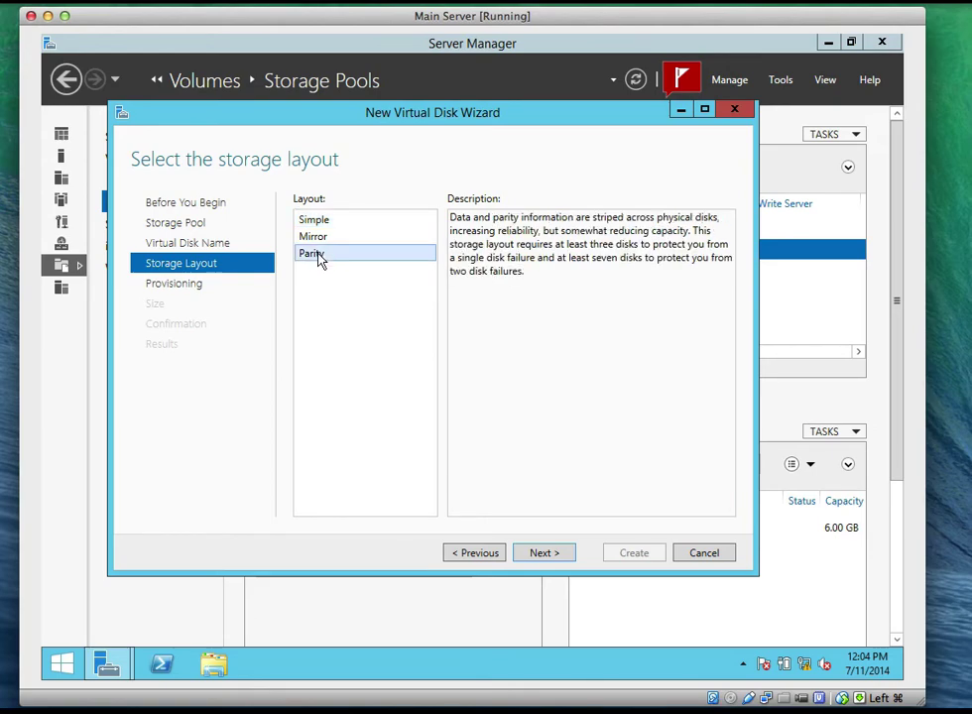
pyautogui.click(308, 241)
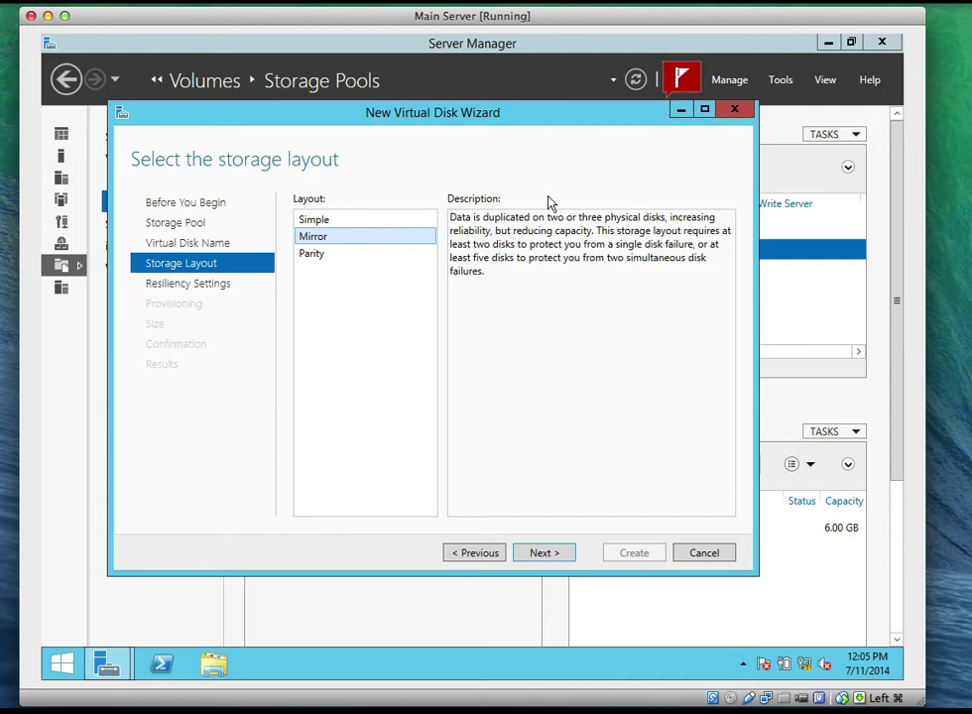
pyautogui.click(343, 255)
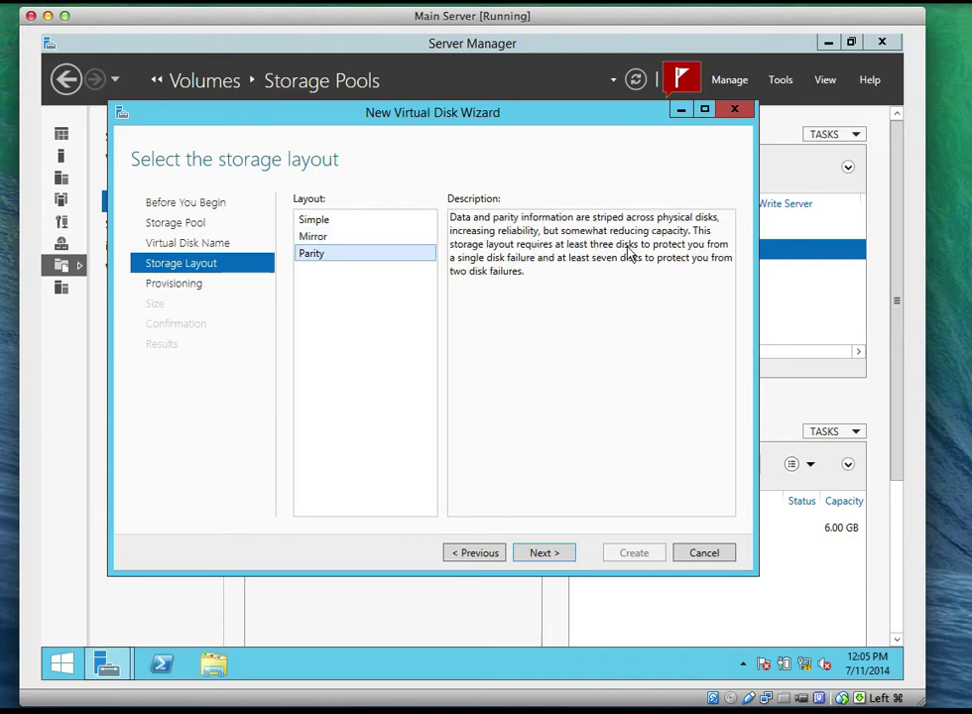
pyautogui.click(362, 219)
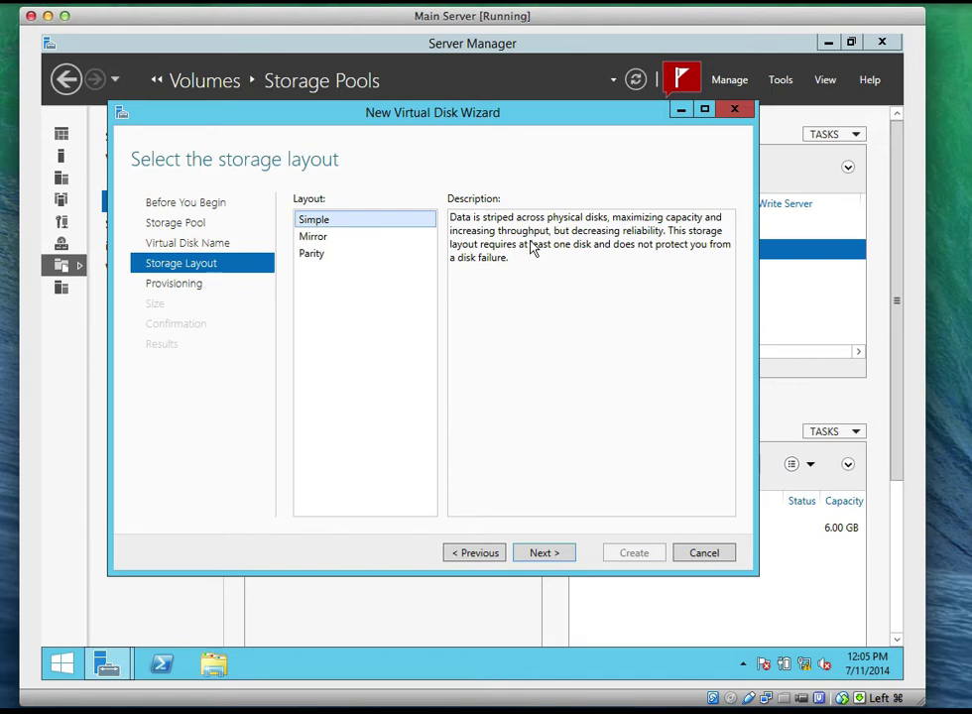
pyautogui.click(333, 241)
pyautogui.click(551, 556)
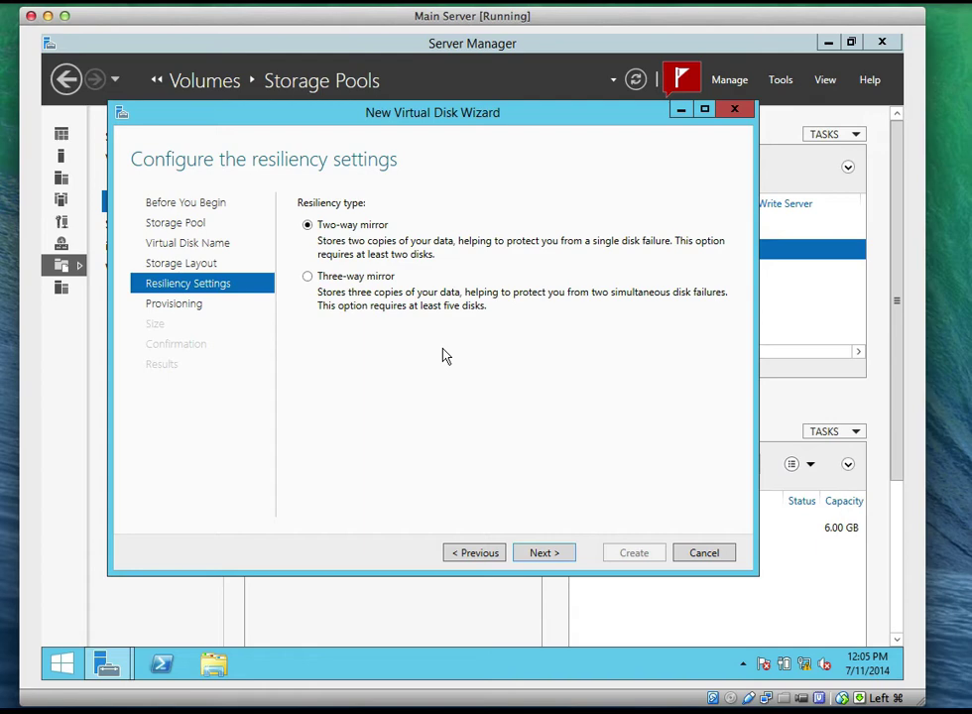
# Step: Choose the Three-way mirror resiliency type and Thin provisioning, and continue to the virtual disk size
pyautogui.click(307, 278)
pyautogui.click(544, 555)
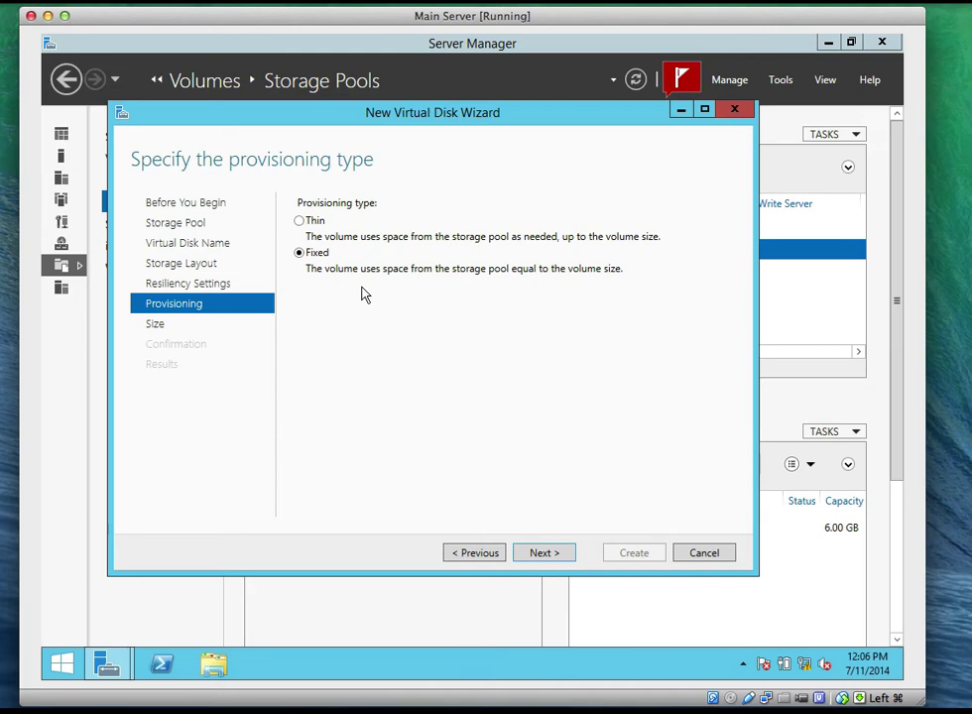
pyautogui.click(304, 223)
pyautogui.click(541, 556)
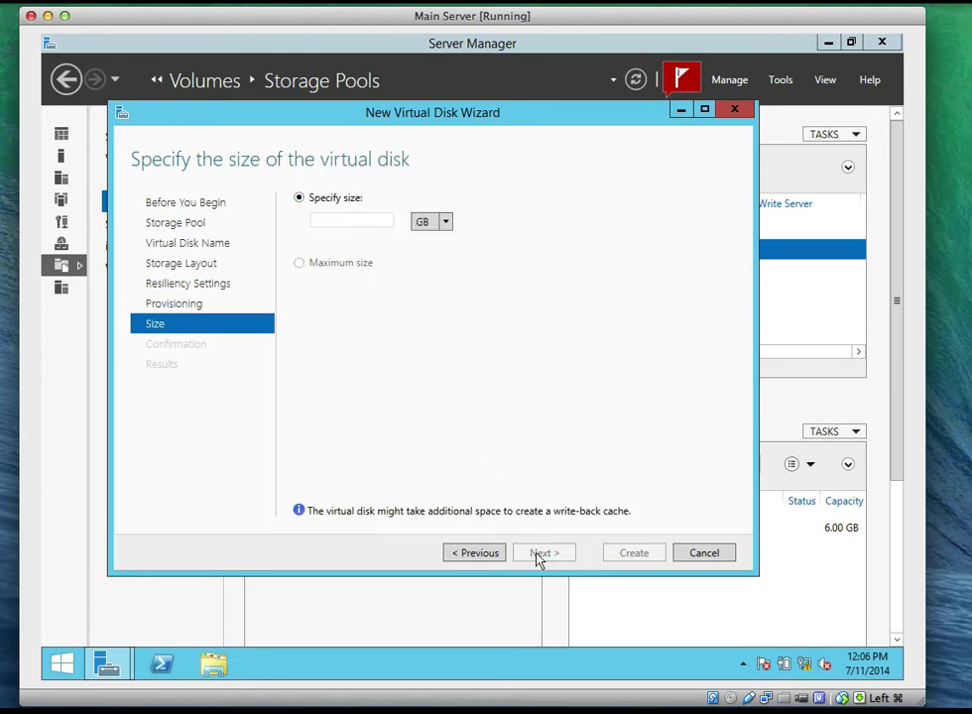
# Step: Set the virtual disk size to 10 GB and create the virtual disk from the confirmed selections
pyautogui.click(336, 223)
pyautogui.write('10GB')
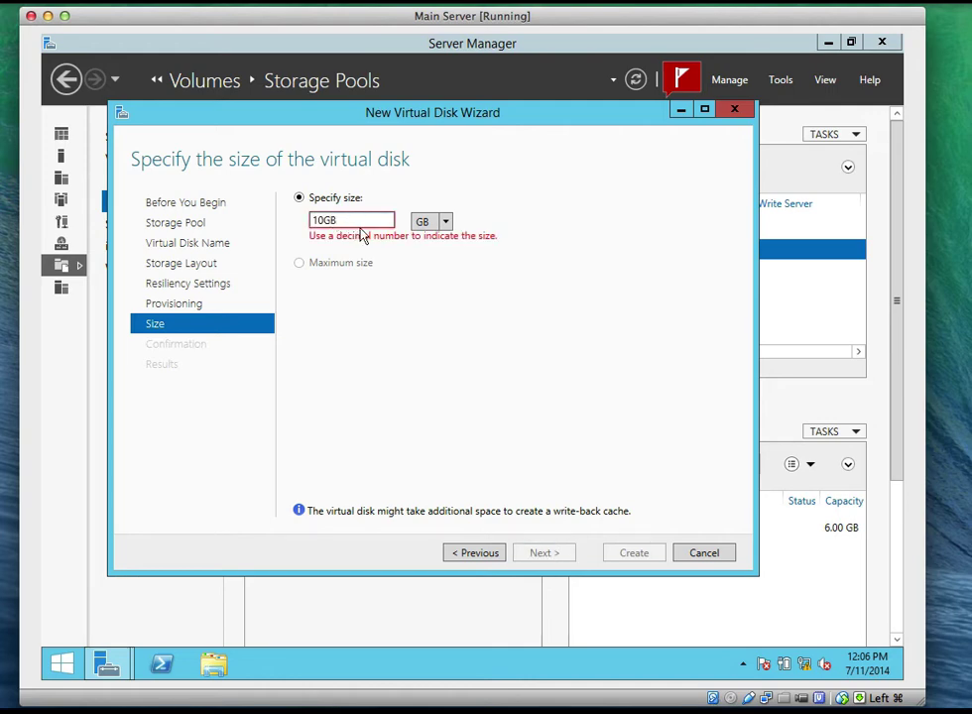
pyautogui.press('BackSpace')
pyautogui.press('BackSpace')
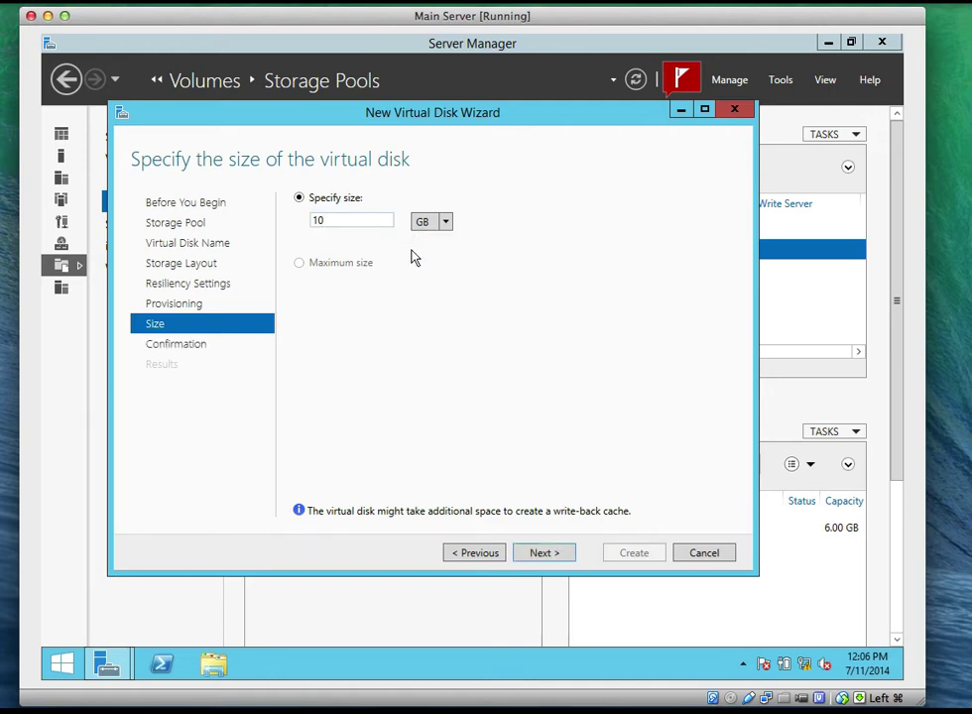
pyautogui.click(440, 228)
pyautogui.click(426, 258)
pyautogui.click(544, 554)
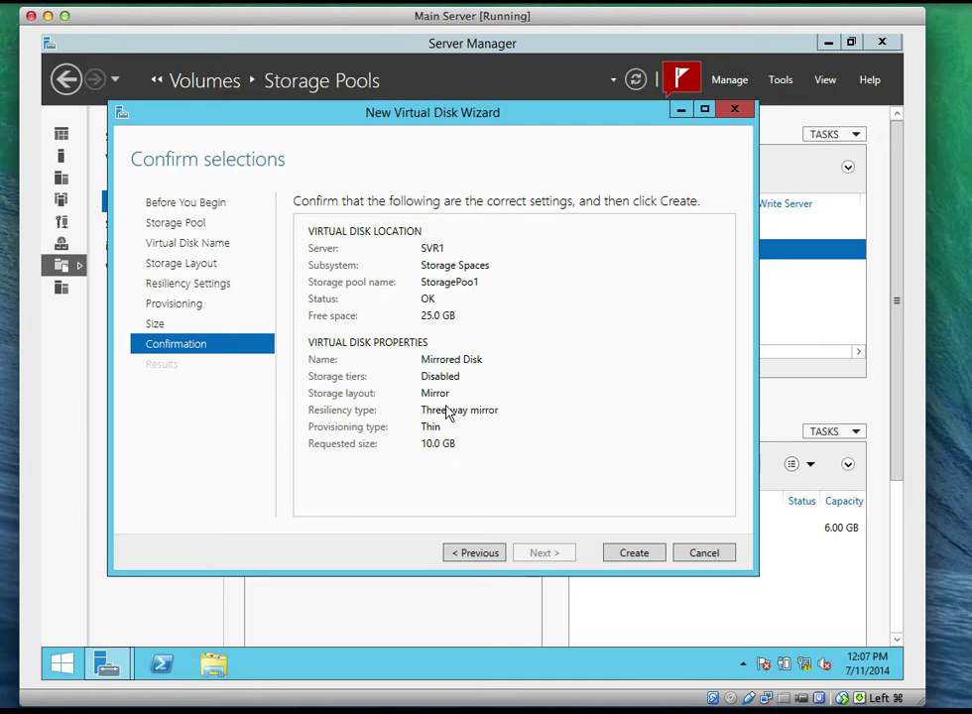
pyautogui.click(627, 556)
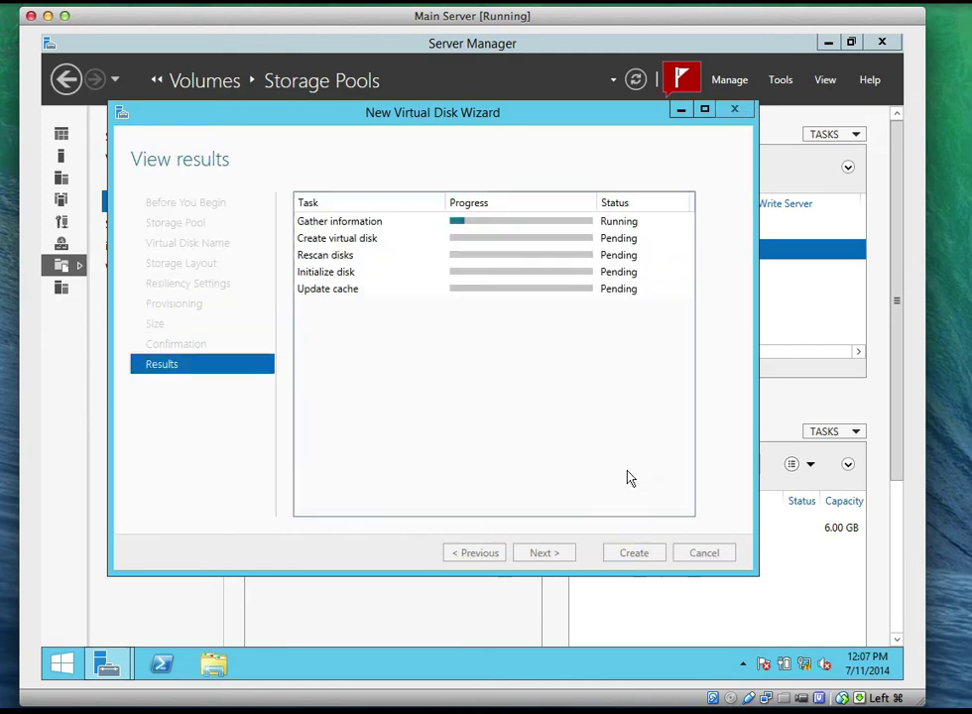
pyautogui.click(694, 0)
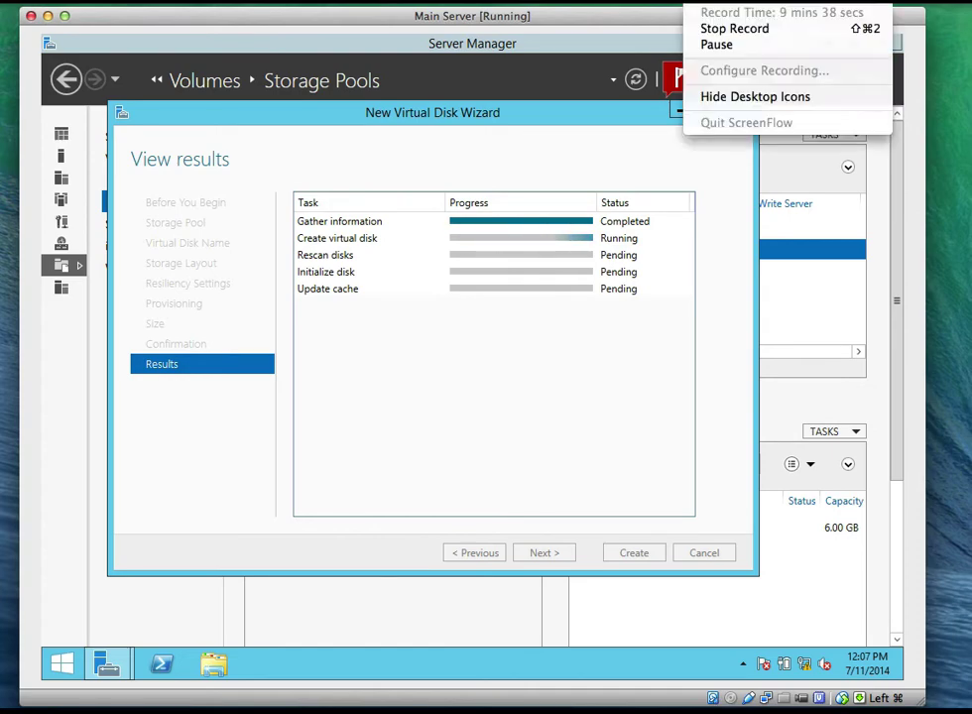
pyautogui.click(715, 47)
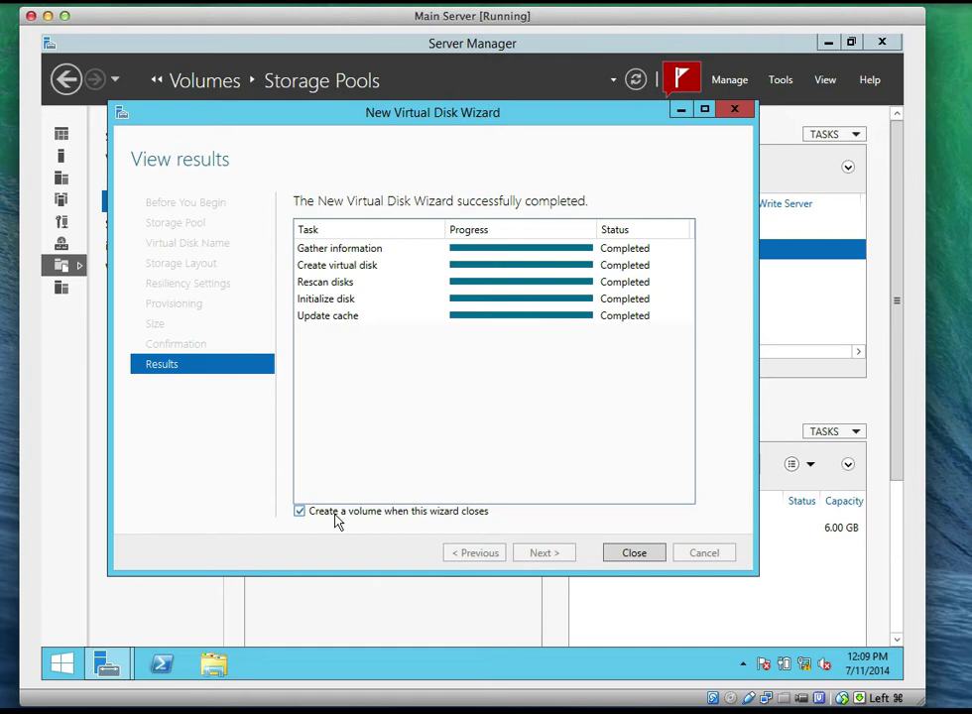
# Step: Close the virtual disk wizard with volume creation enabled, and select Disk 8 for the new volume at its full 9.97 GB size
pyautogui.click(632, 553)
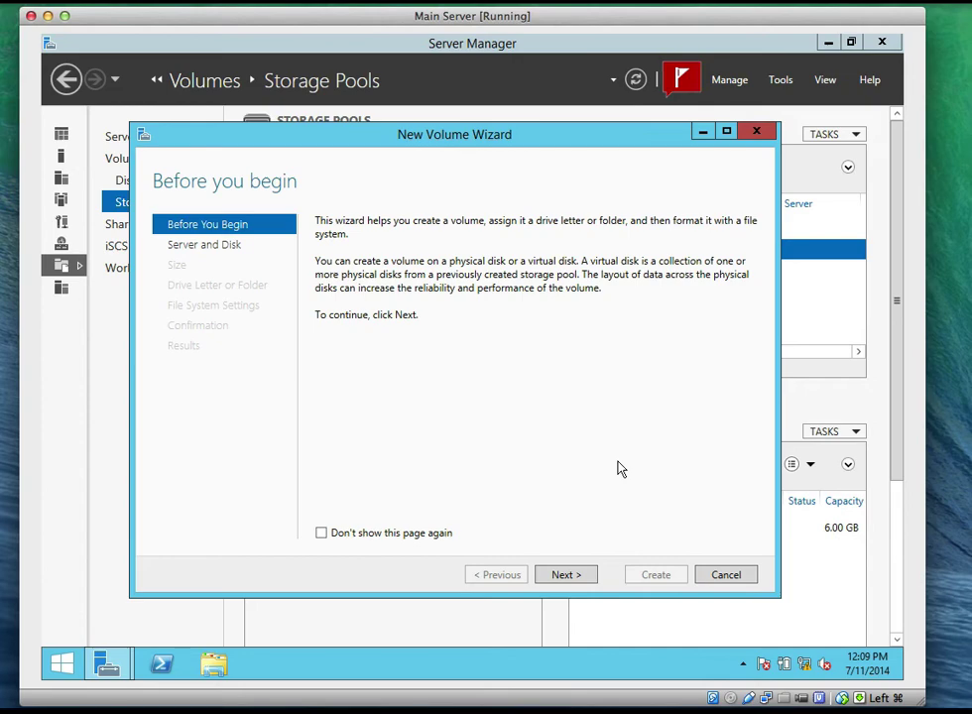
pyautogui.click(564, 575)
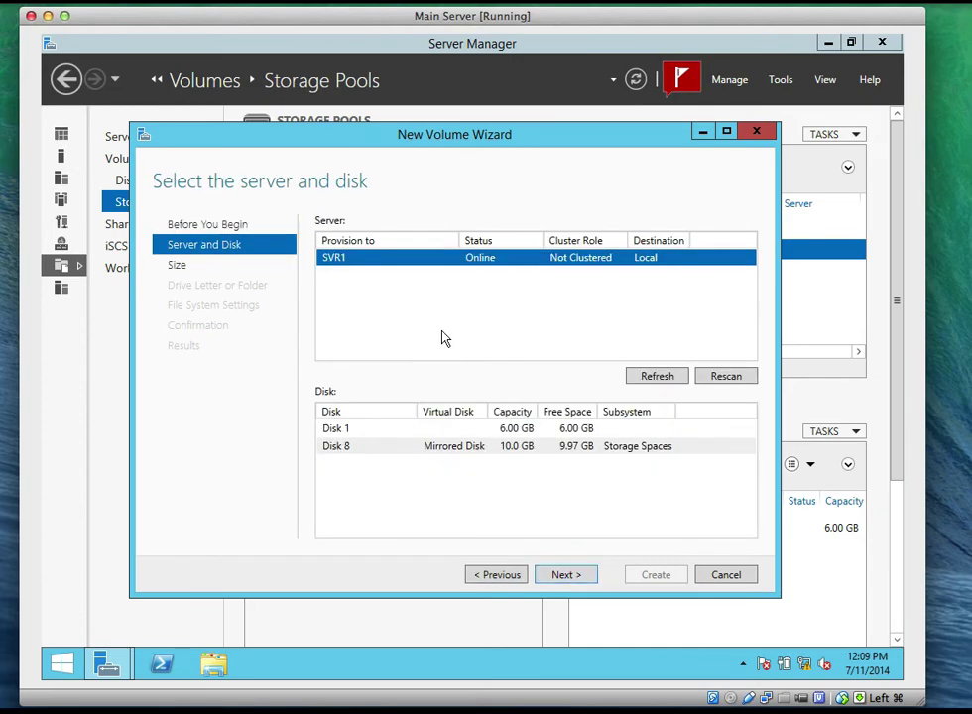
pyautogui.click(340, 448)
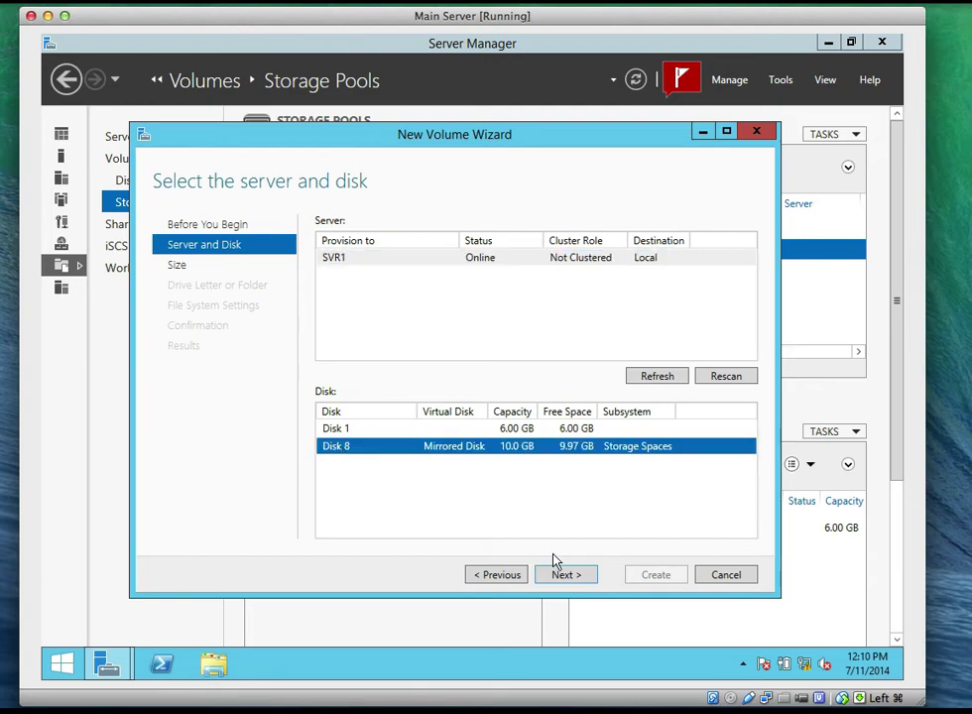
pyautogui.click(562, 578)
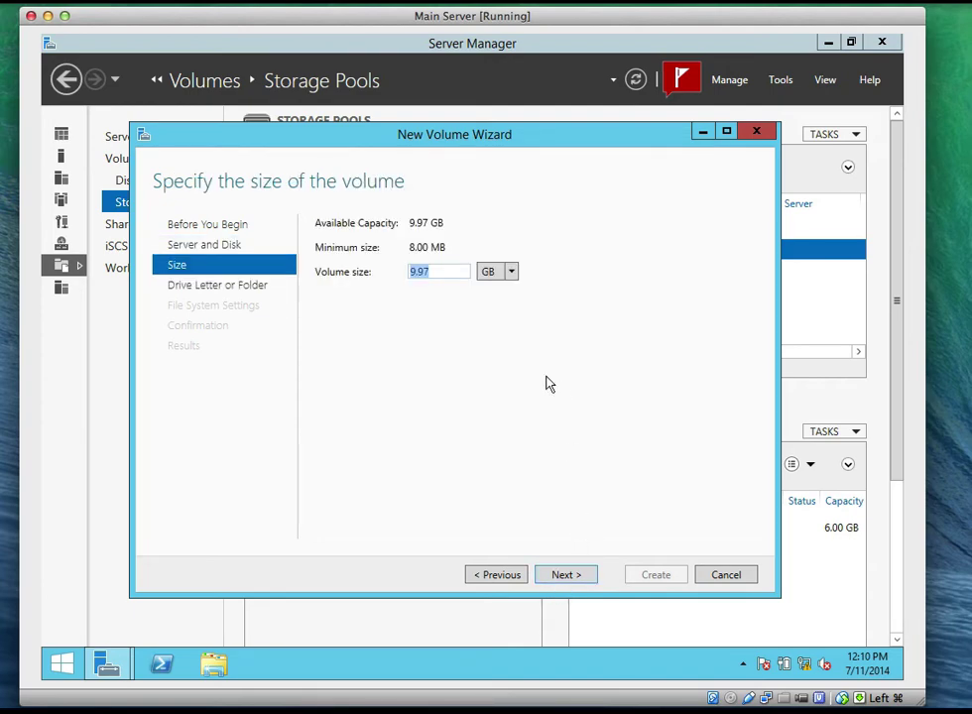
pyautogui.click(552, 580)
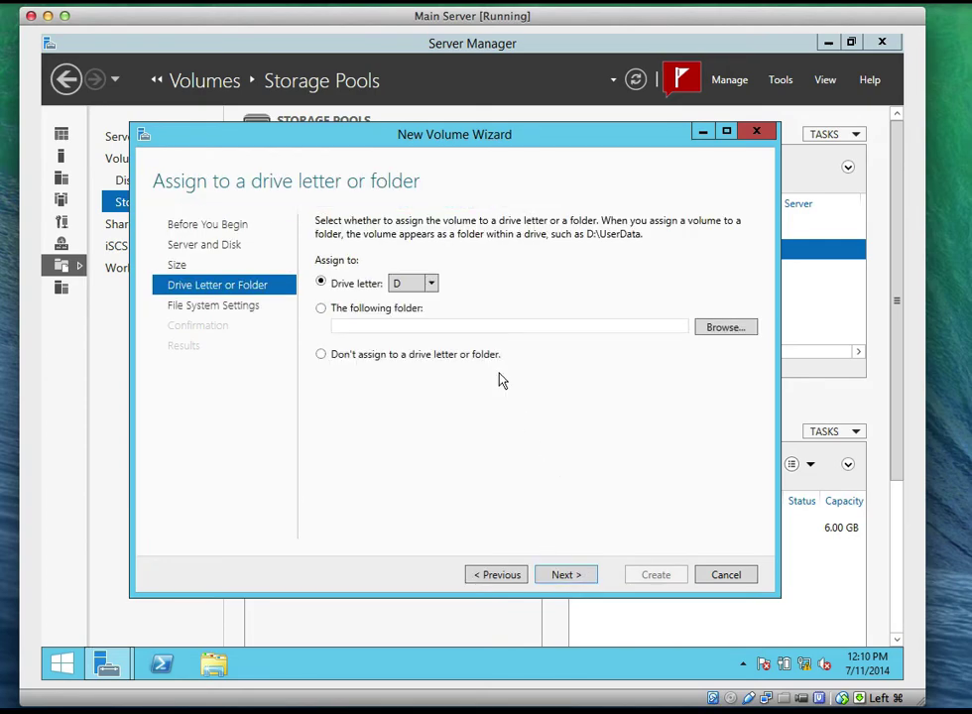
# Step: Assign drive letter H to the new volume and continue to the file system settings
pyautogui.click(432, 284)
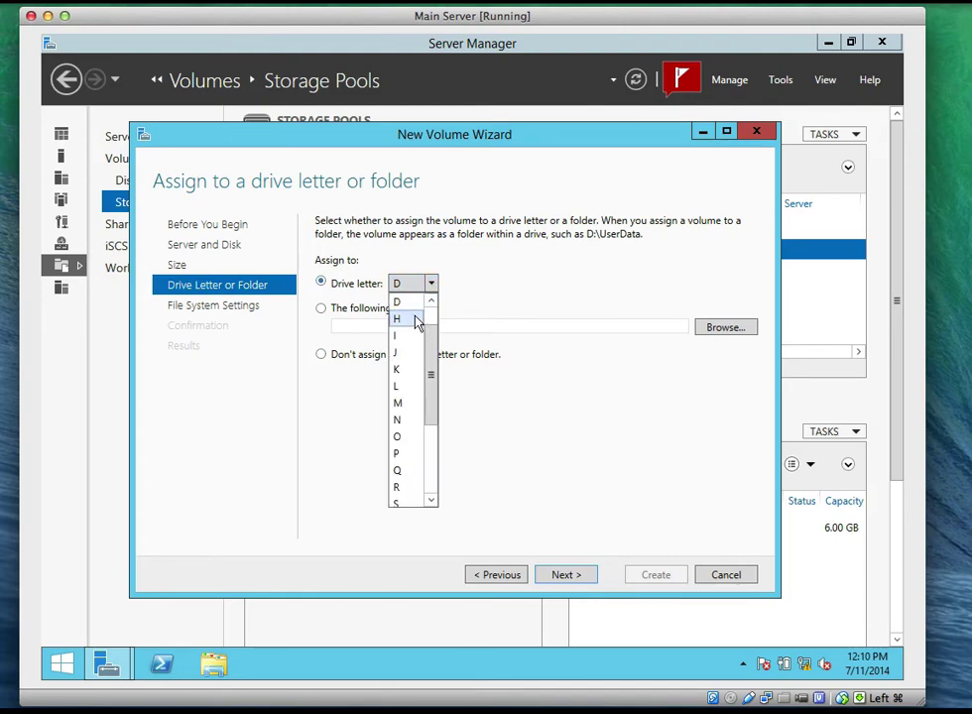
pyautogui.click(412, 319)
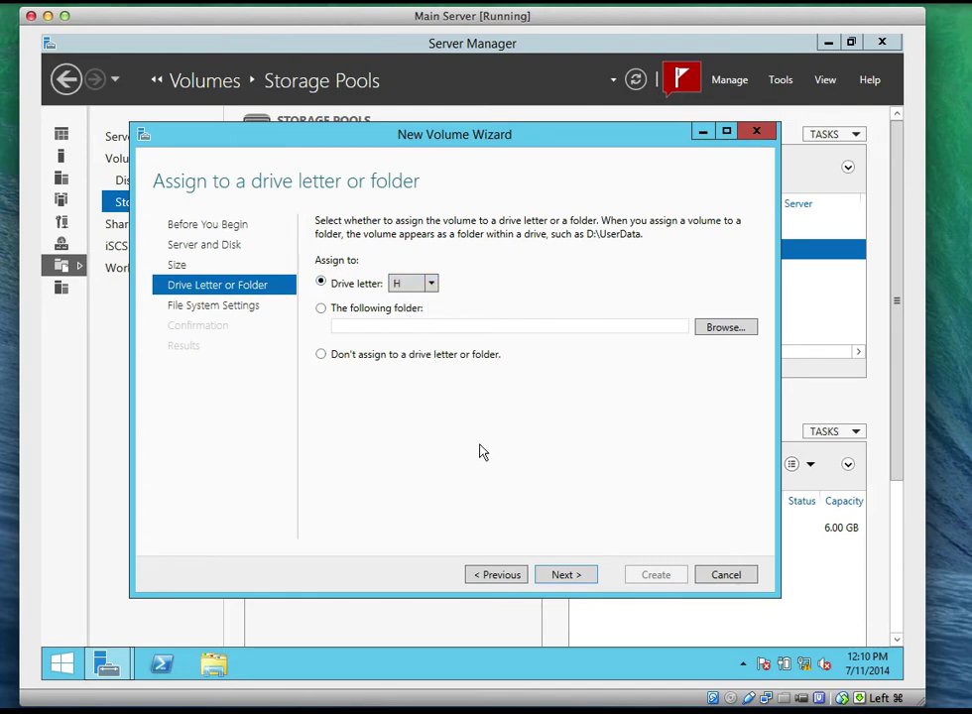
pyautogui.click(562, 576)
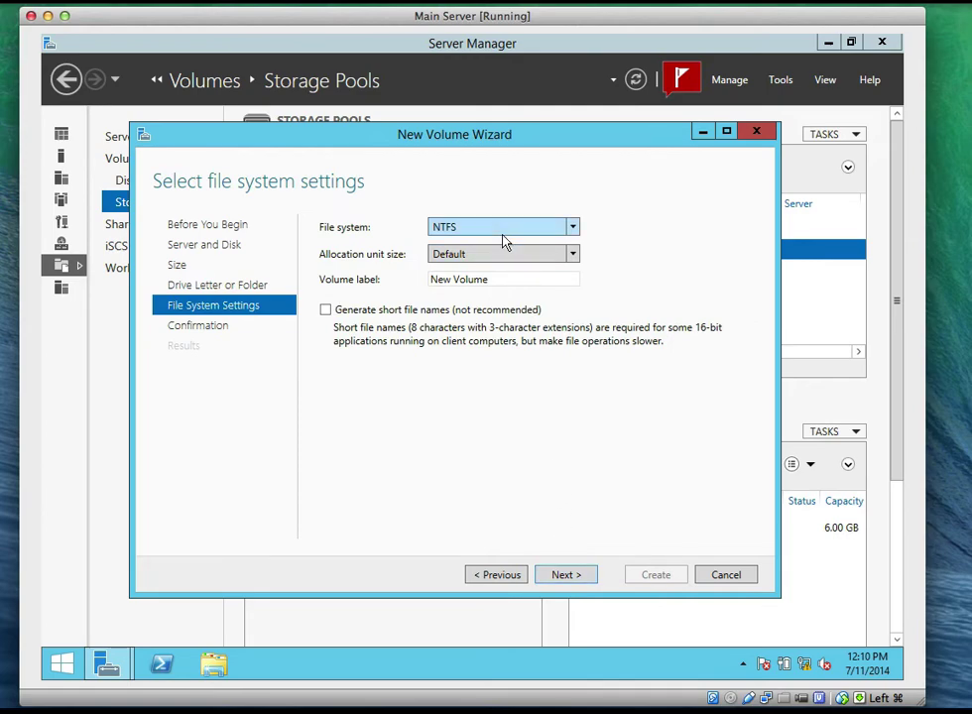
# Step: Set the file system to ReFS and the volume label to Mirrored Volume, and create the volume
pyautogui.click(505, 236)
pyautogui.click(486, 263)
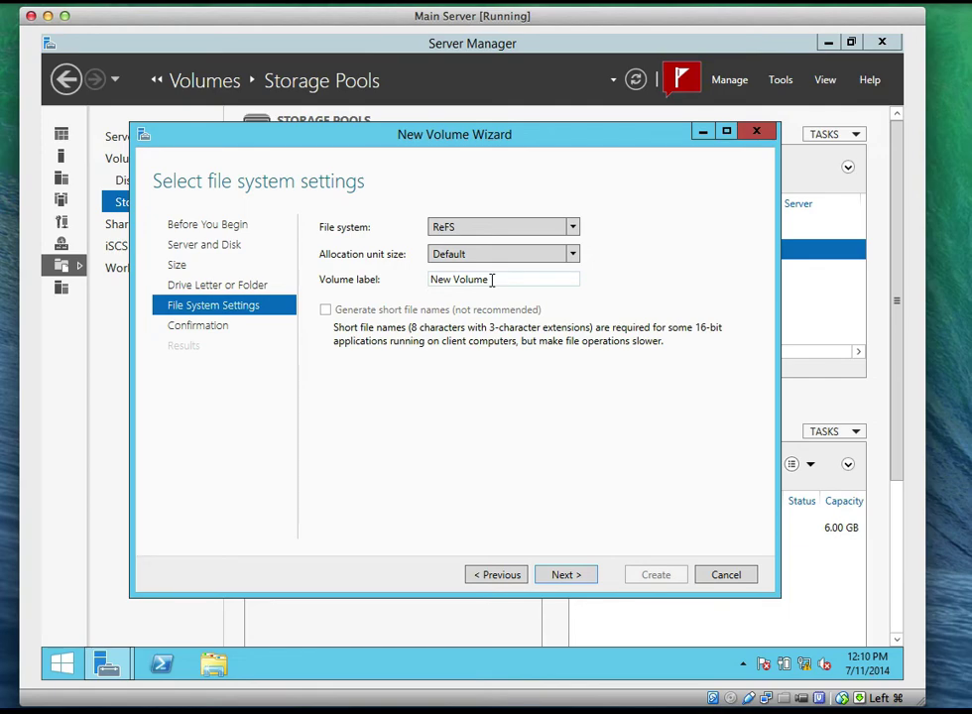
pyautogui.moveTo(493, 279); pyautogui.dragTo(406, 284)
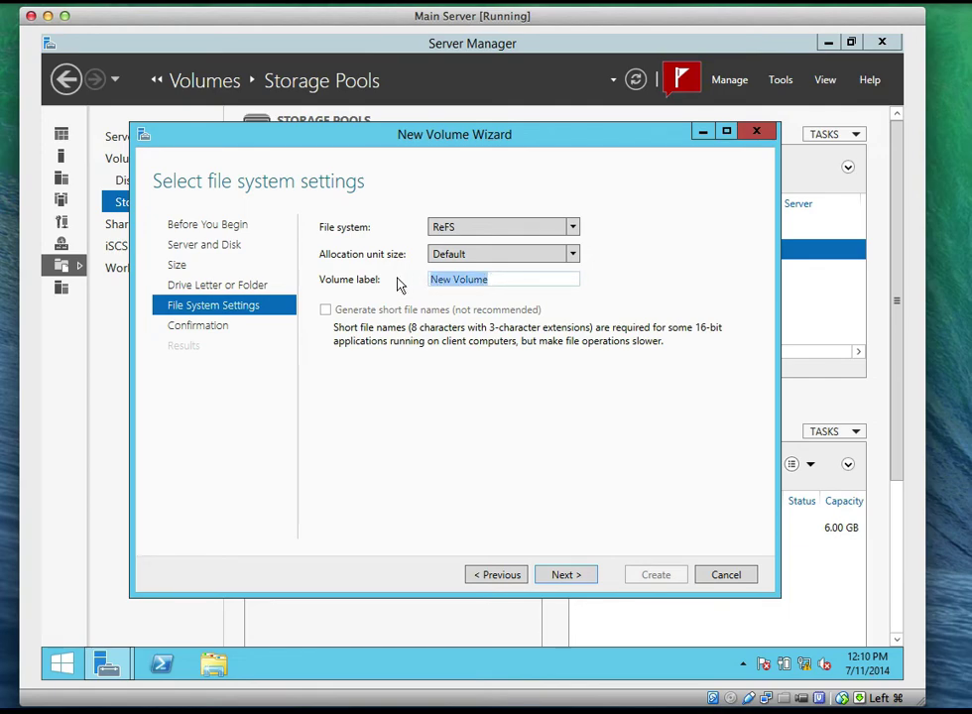
pyautogui.write('Mi')
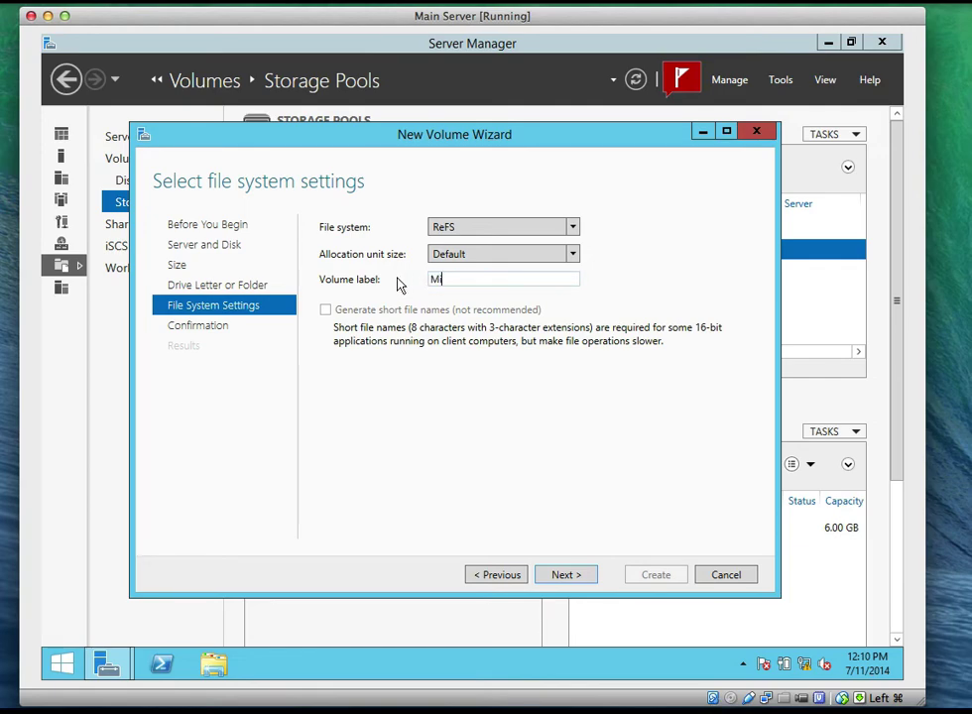
pyautogui.write('rrored Volume')
pyautogui.click(562, 579)
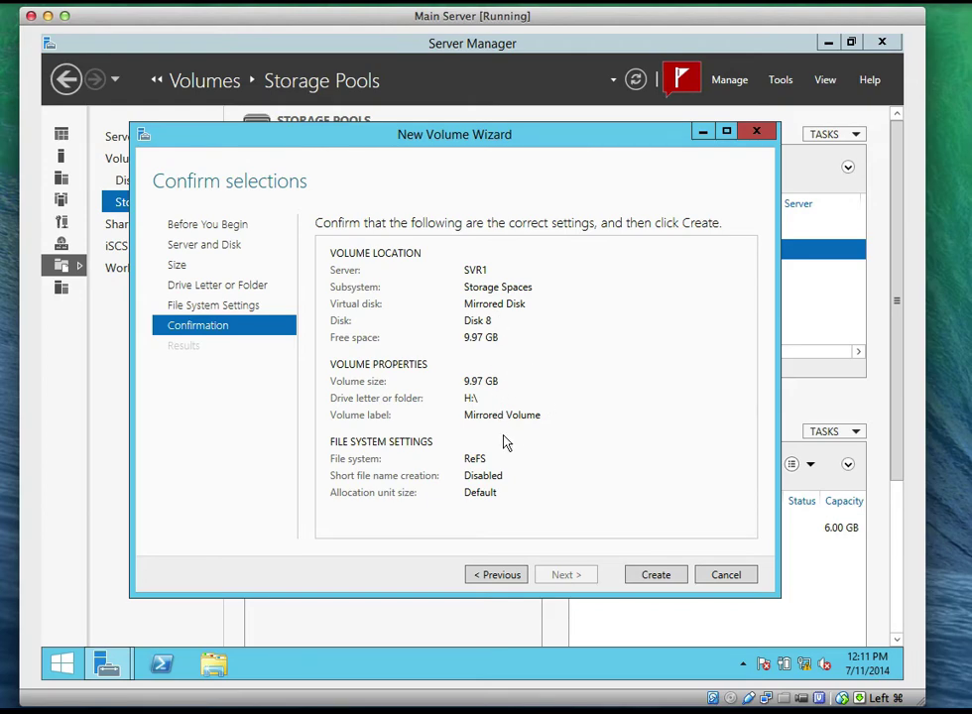
pyautogui.click(655, 576)
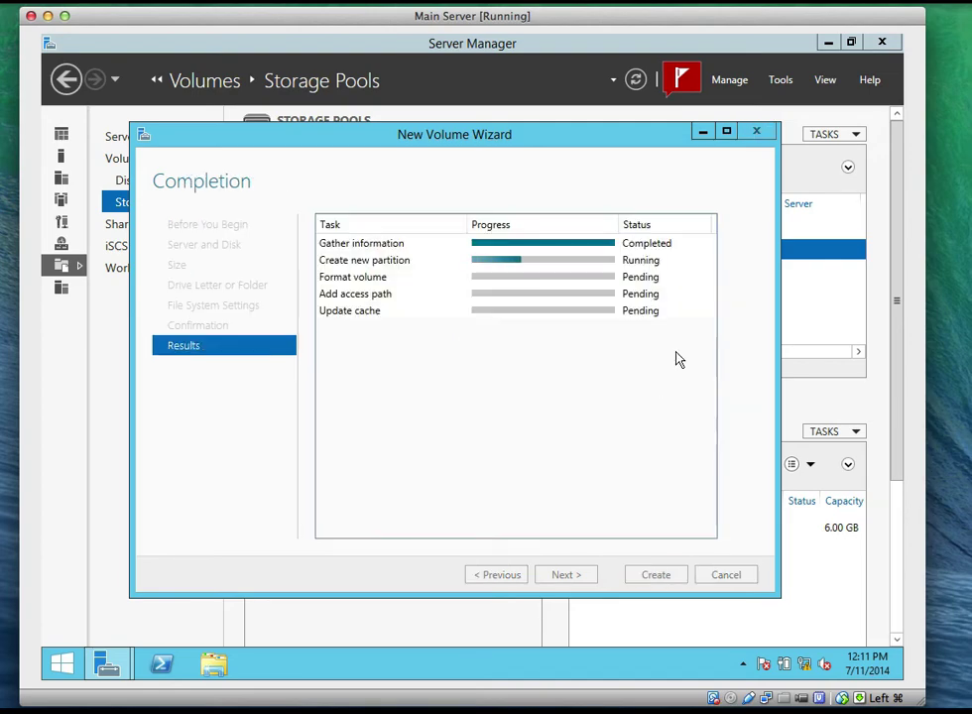
pyautogui.click(695, 3)
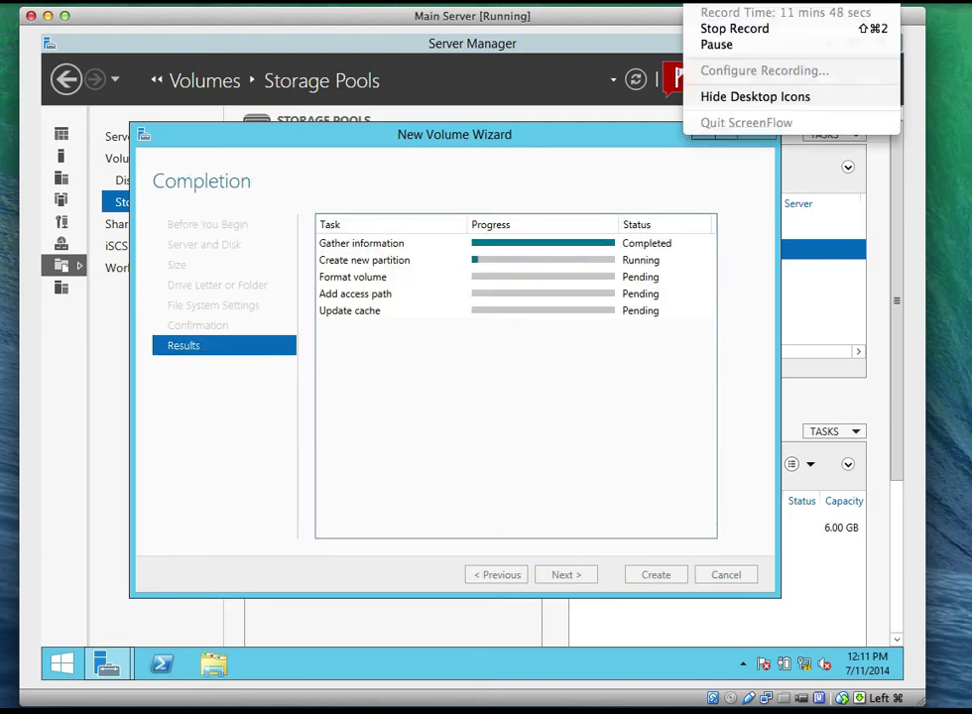
pyautogui.click(704, 46)
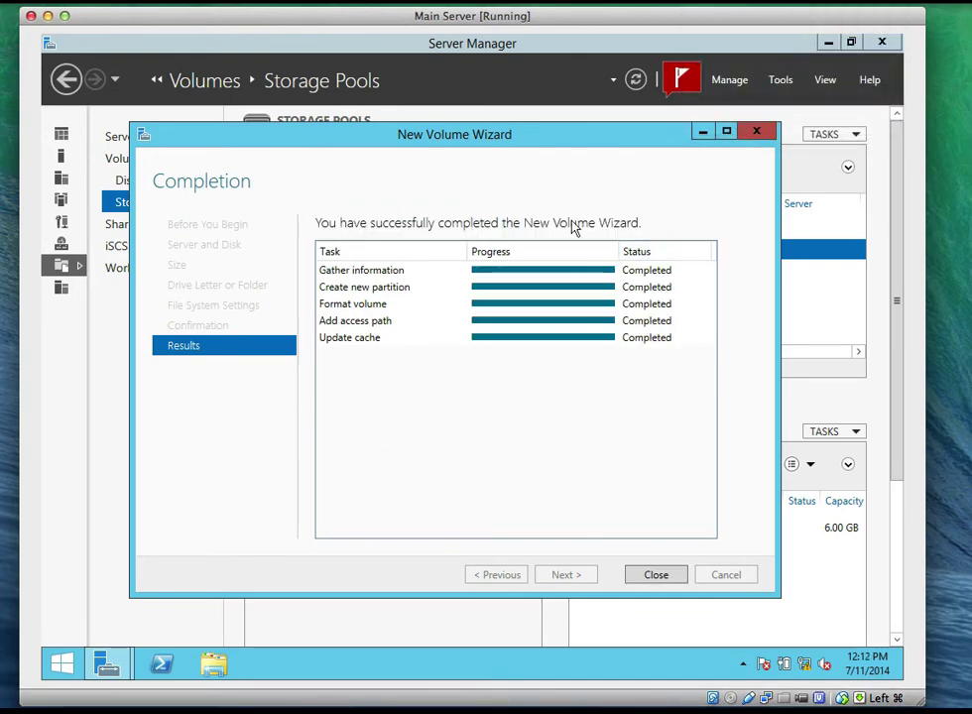
# Step: Close the New Volume Wizard and refresh the storage pools list
pyautogui.click(670, 574)
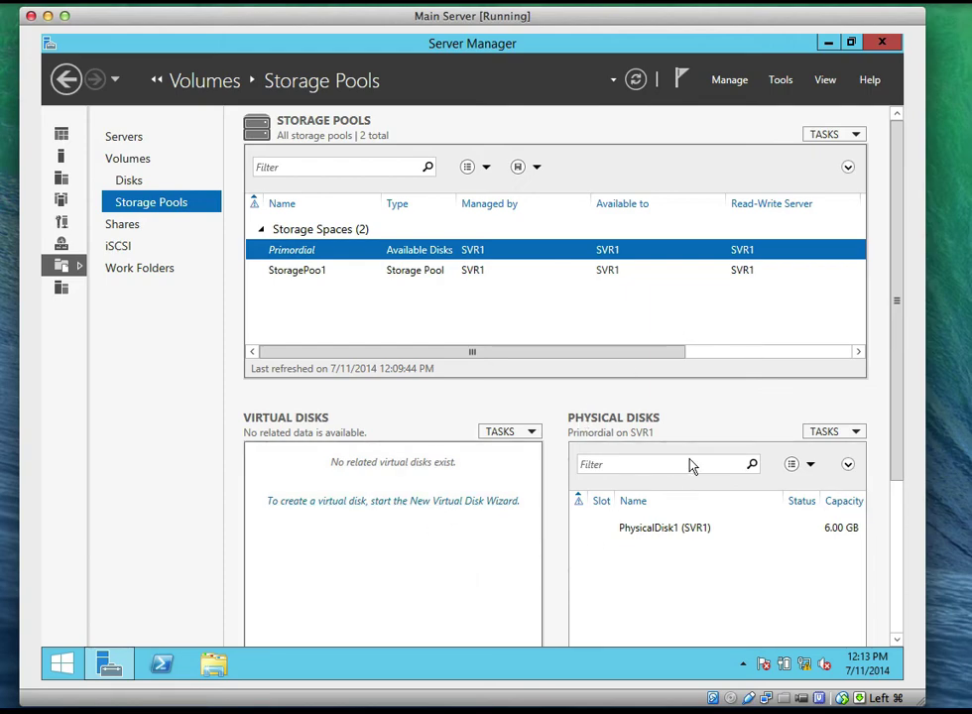
pyautogui.click(858, 139)
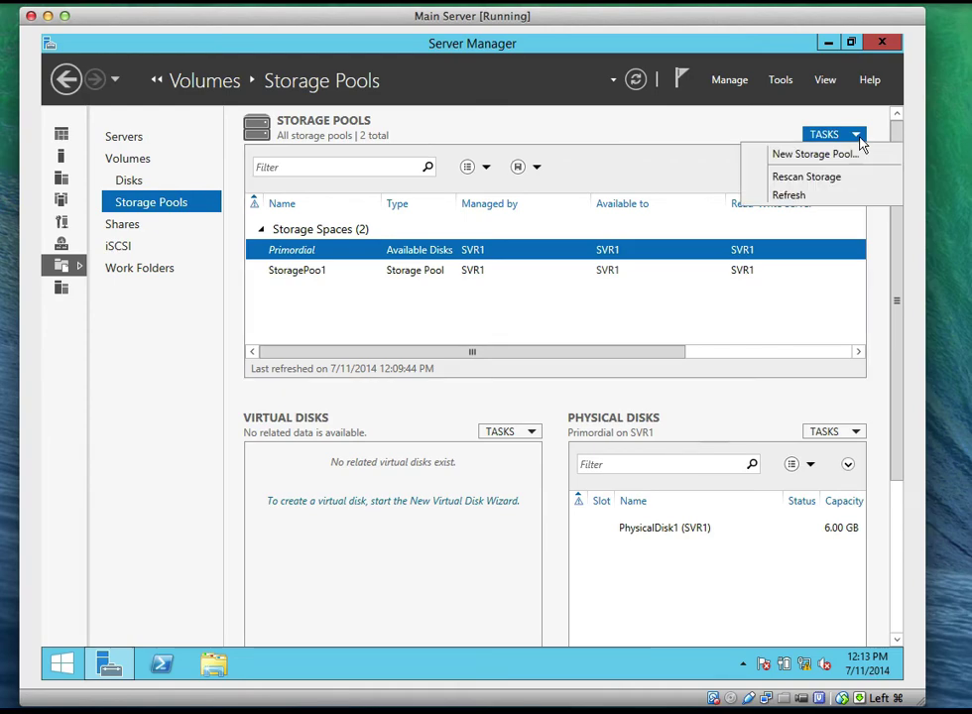
pyautogui.click(805, 195)
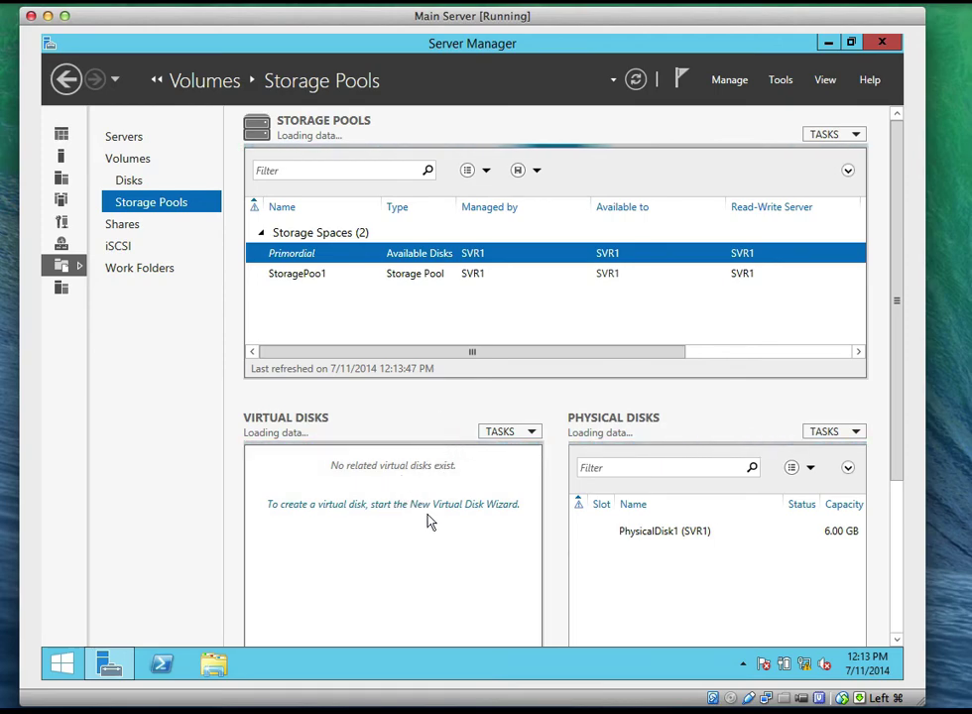
# Step: Examine the virtual disks section for the Primordial pool and the tasks it offers
pyautogui.scroll(-1, 569, 440)
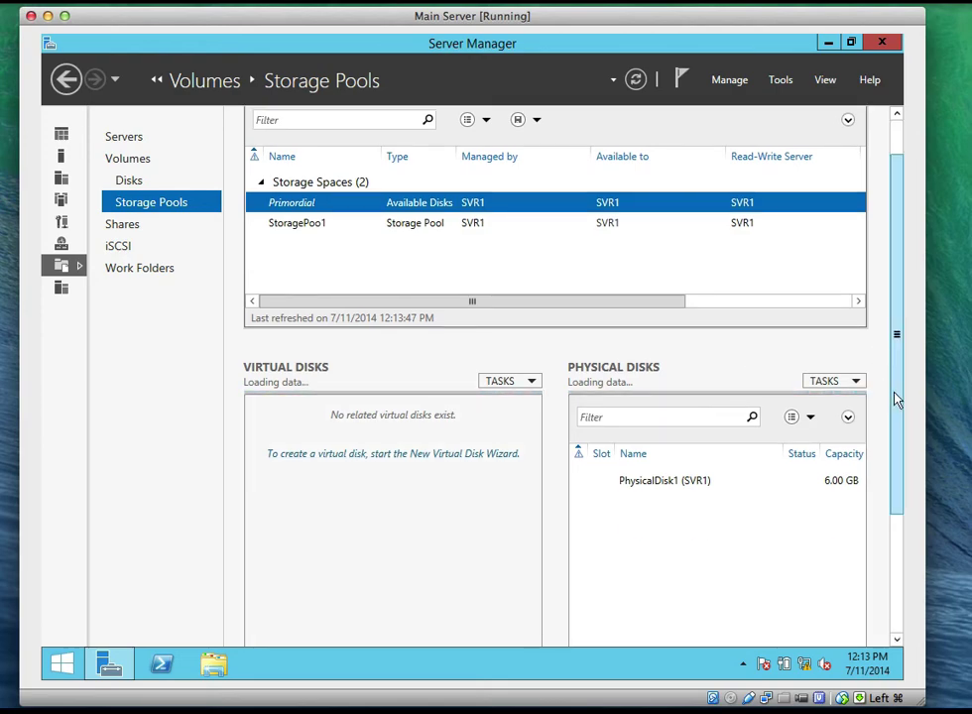
pyautogui.scroll(1, 898, 354)
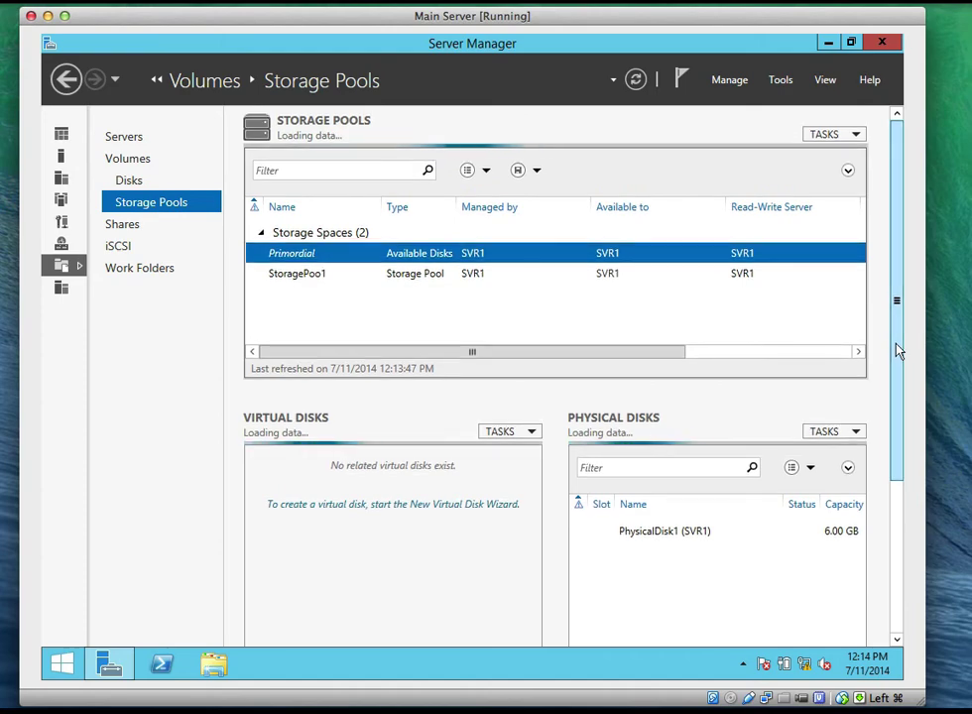
pyautogui.scroll(-2, 898, 394)
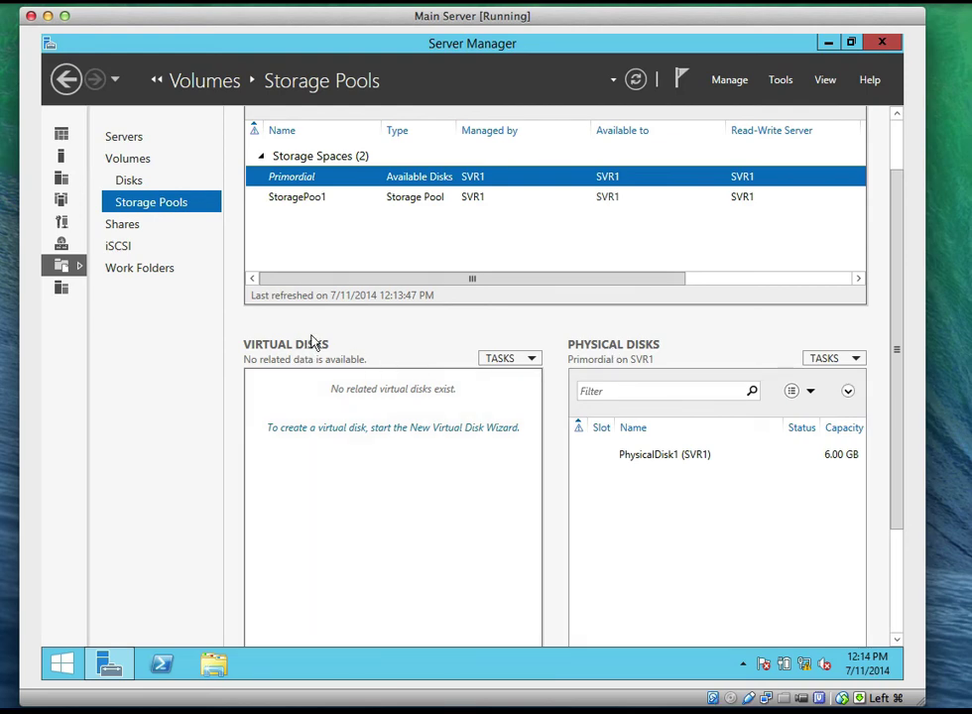
pyautogui.click(532, 360)
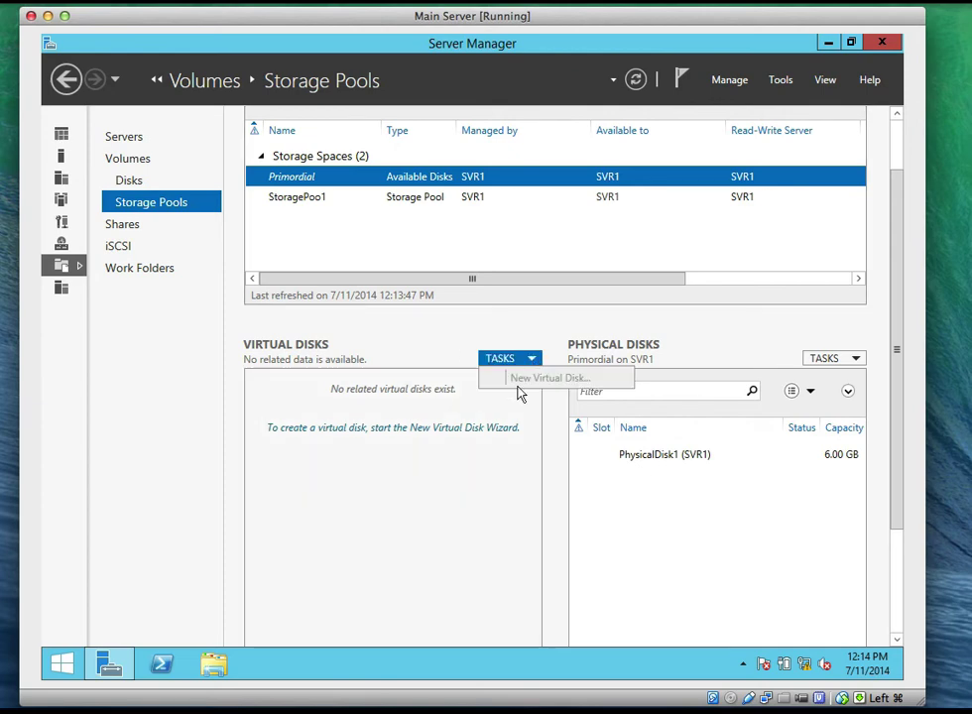
# Step: Select the StoragePoo1 storage pool and examine its virtual disk's layout, allocation and volume columns and its physical disks
pyautogui.click(437, 356)
pyautogui.scroll(2, 440, 356)
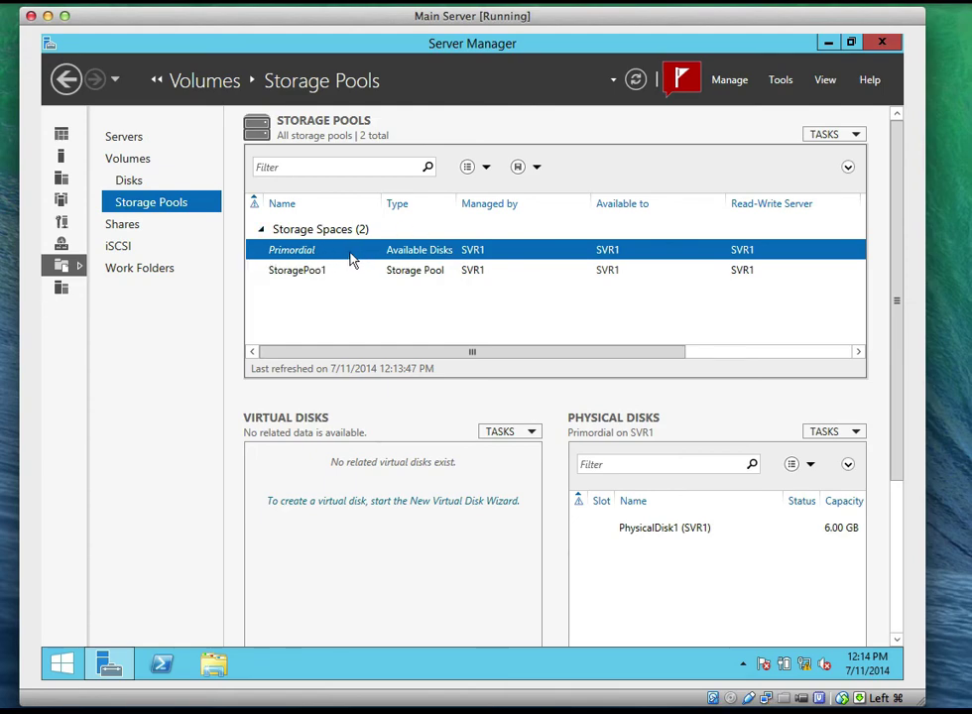
pyautogui.click(294, 274)
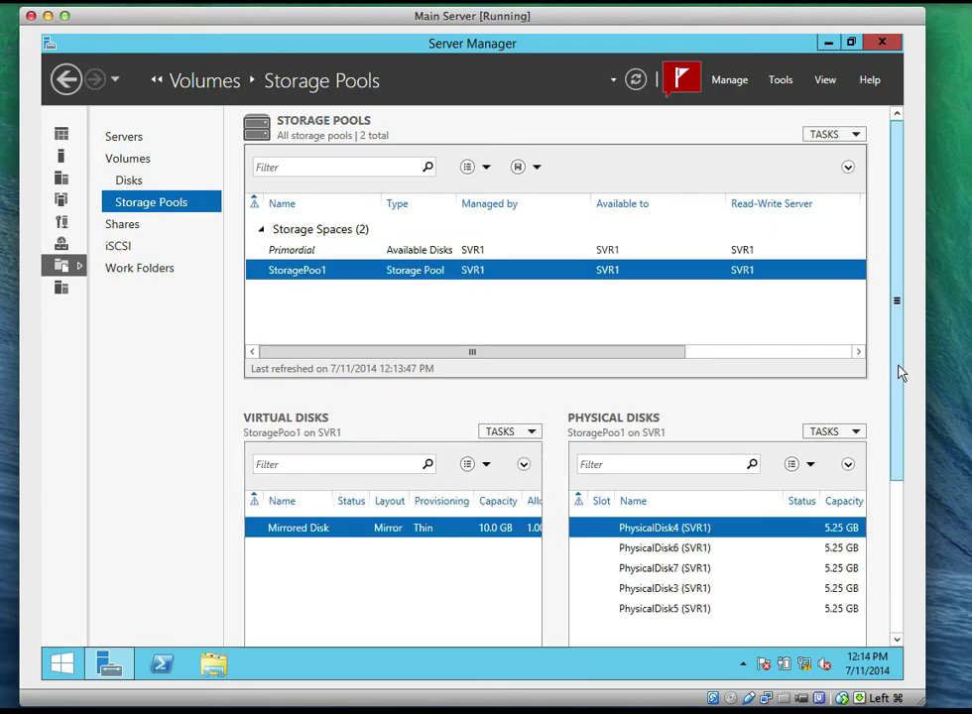
pyautogui.moveTo(901, 369); pyautogui.dragTo(901, 427)
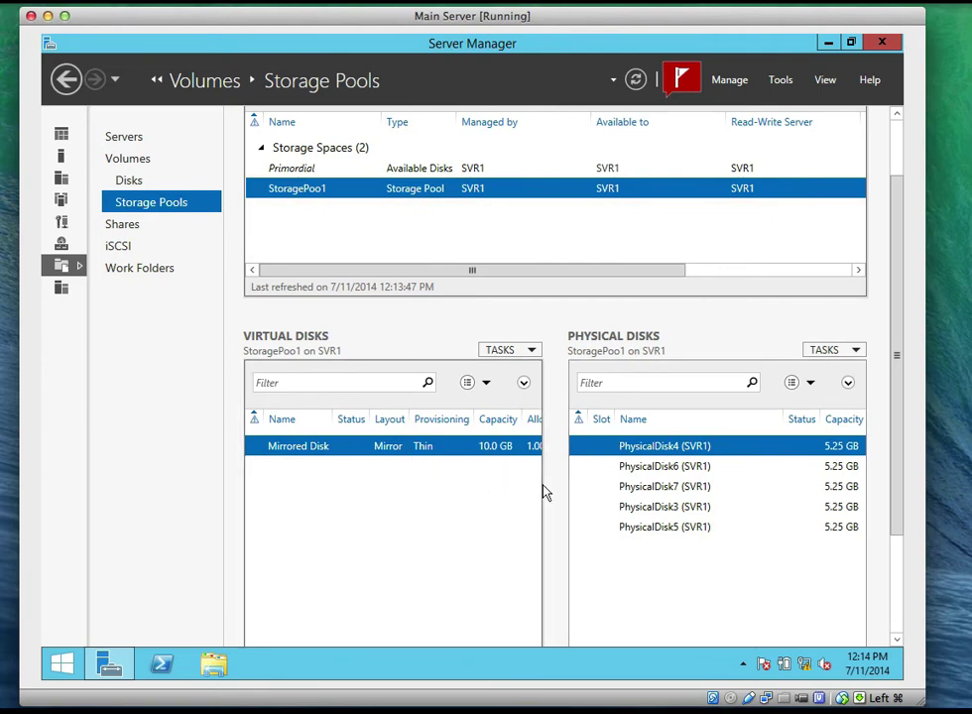
pyautogui.moveTo(543, 486); pyautogui.dragTo(690, 482)
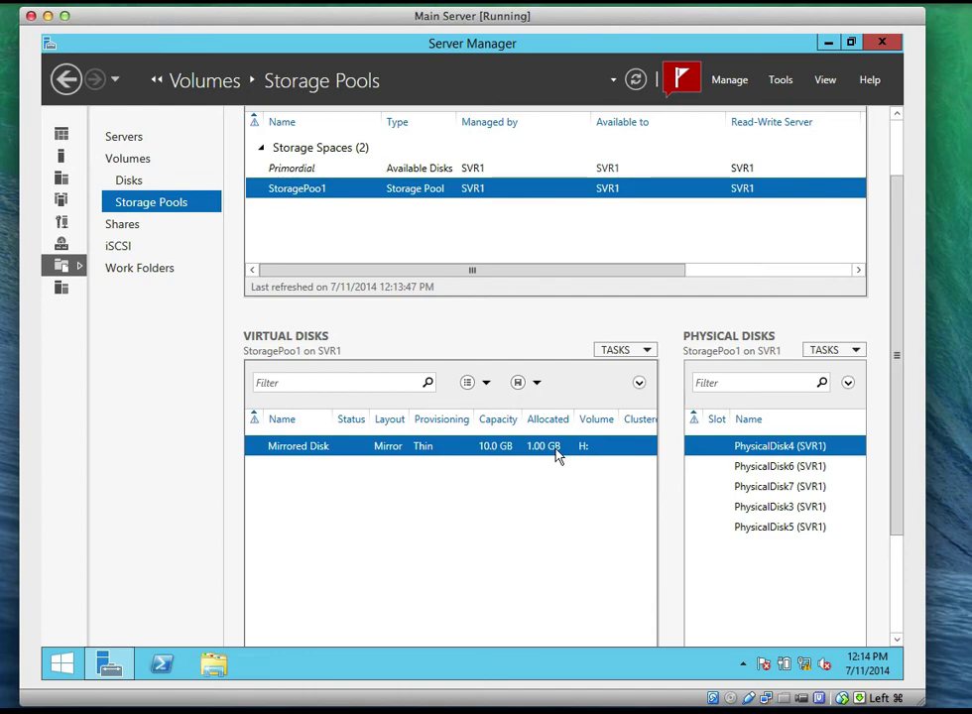
pyautogui.click(742, 468)
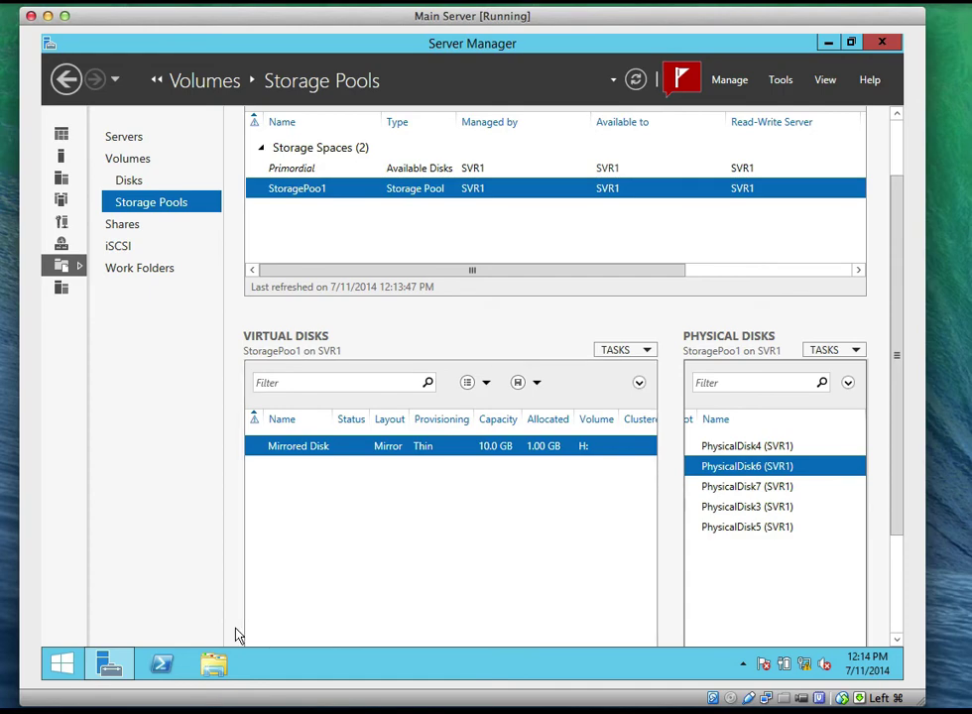
# Step: Check the drives in File Explorer, and copy c:\windows\system32\write.exe to H:\ from an administrator Command Prompt
pyautogui.click(215, 665)
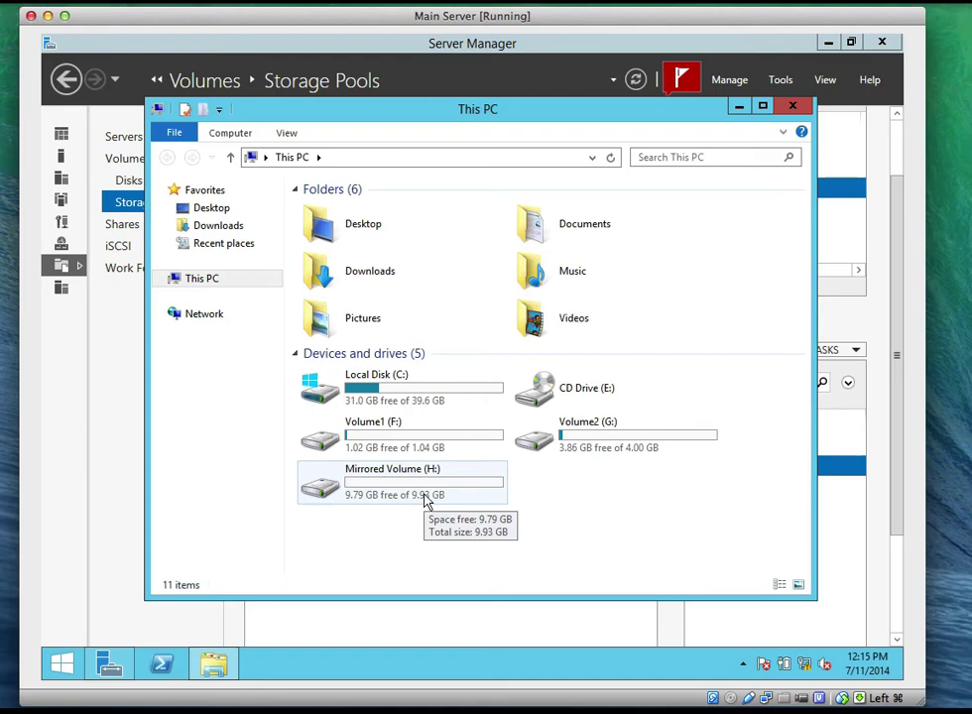
pyautogui.rightClick(61, 663)
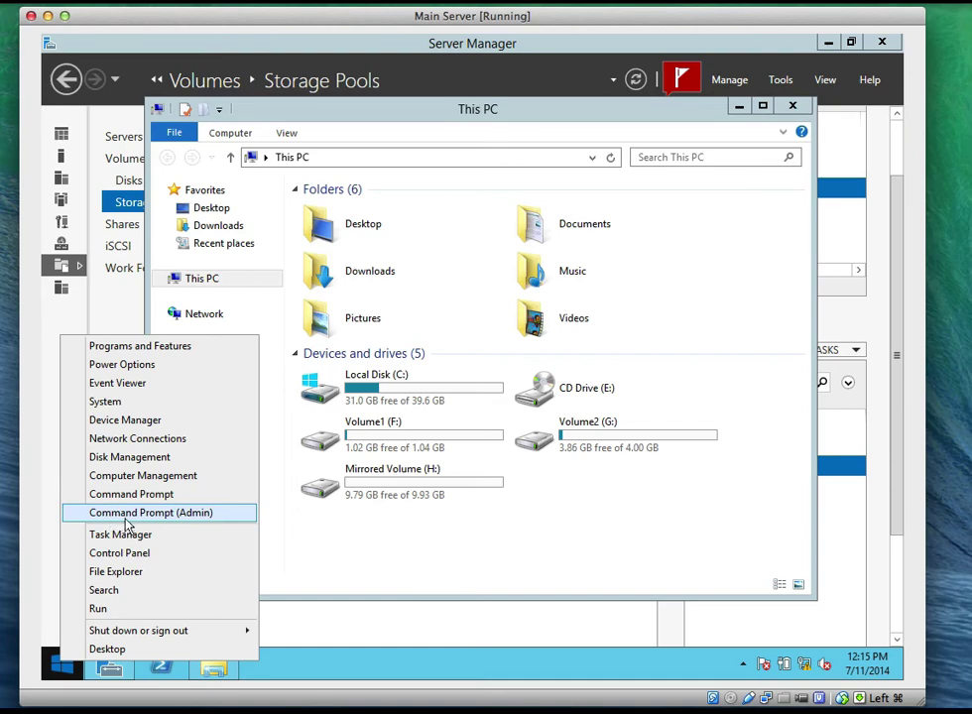
pyautogui.click(184, 513)
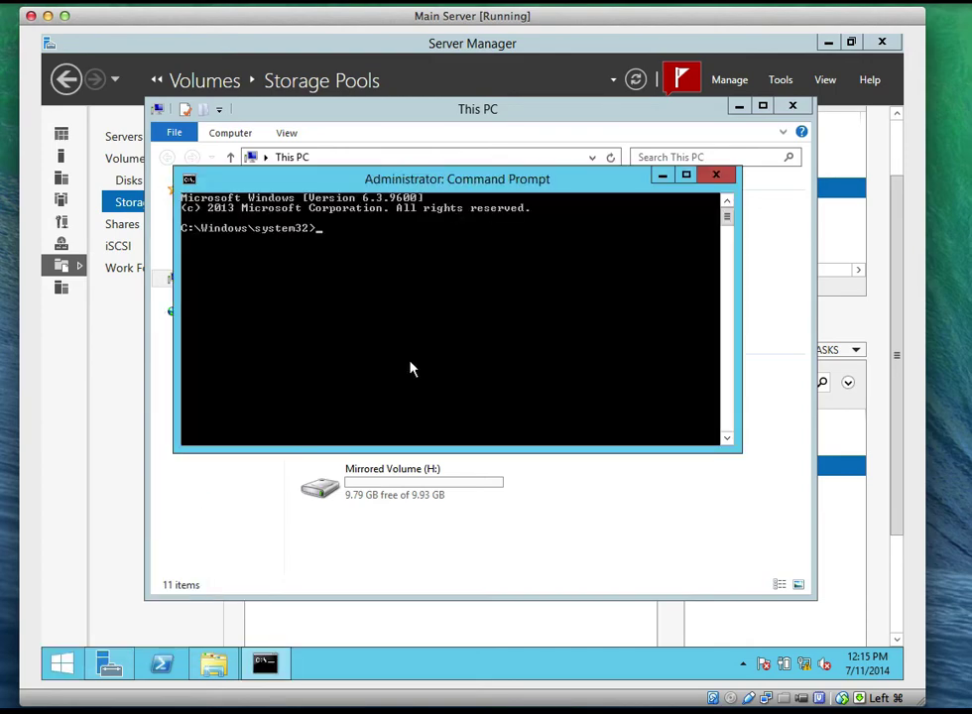
pyautogui.write('copy c:')
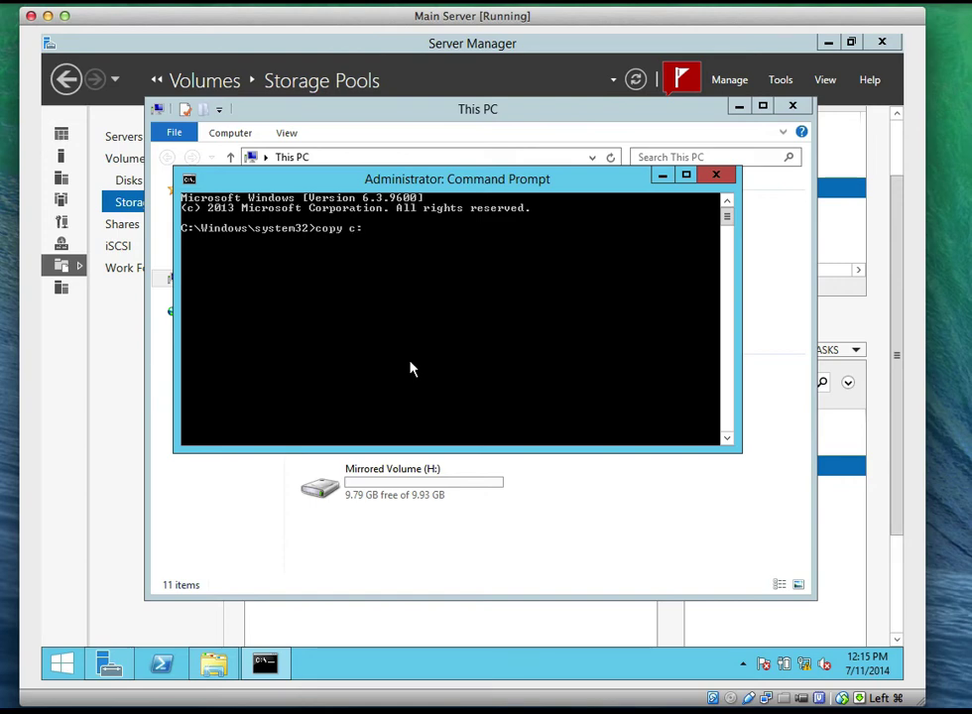
pyautogui.write('\\windows\\sys')
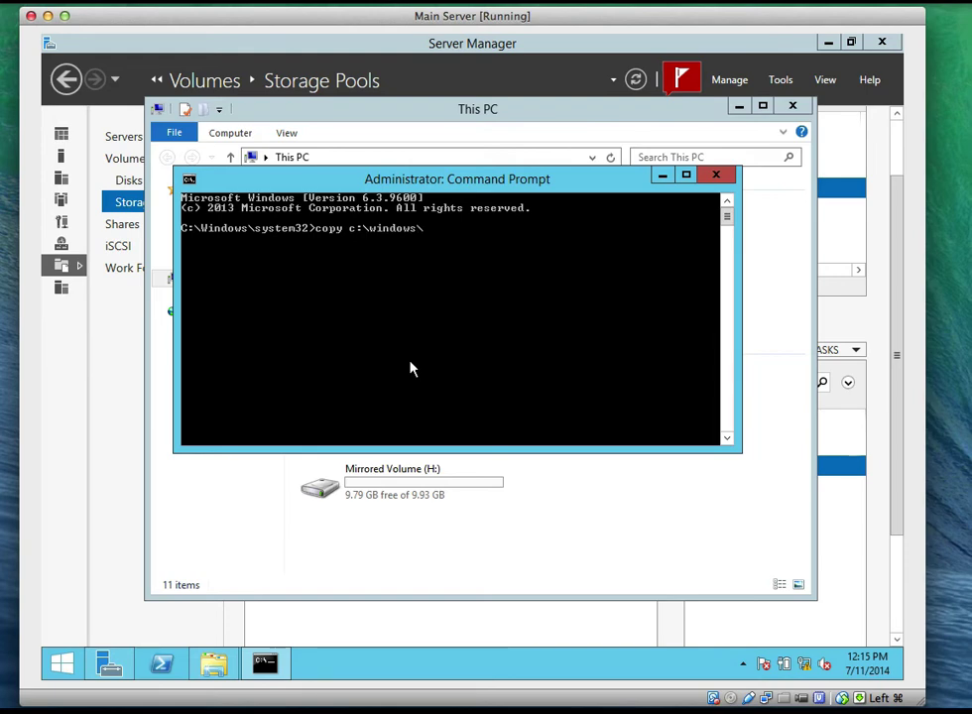
pyautogui.write('tem32\\write')
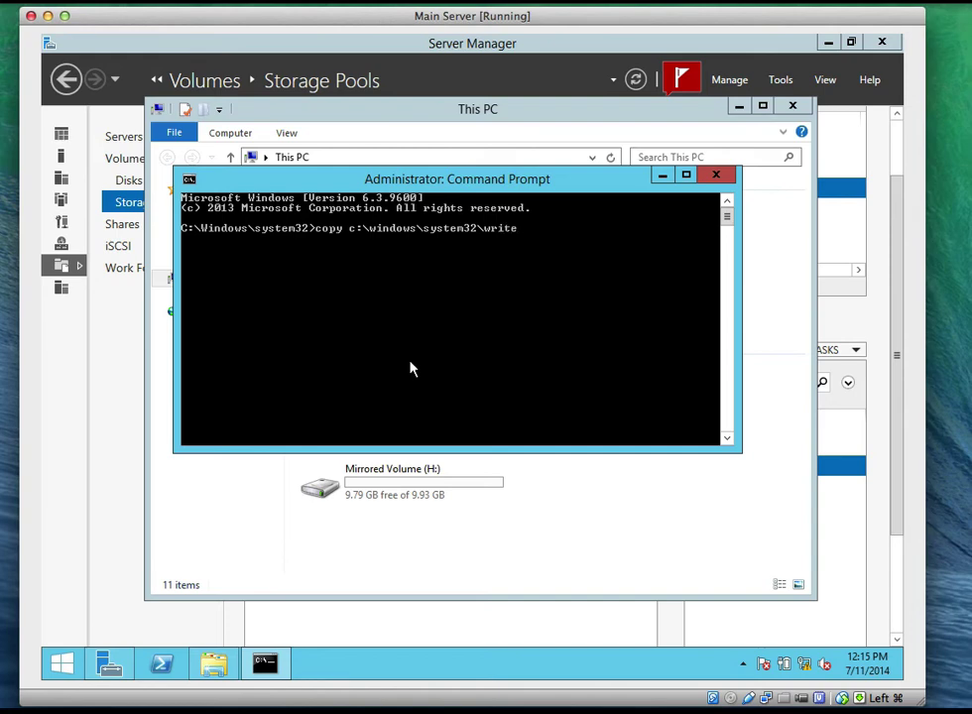
pyautogui.write('.exe H:\\')
pyautogui.press('Return')
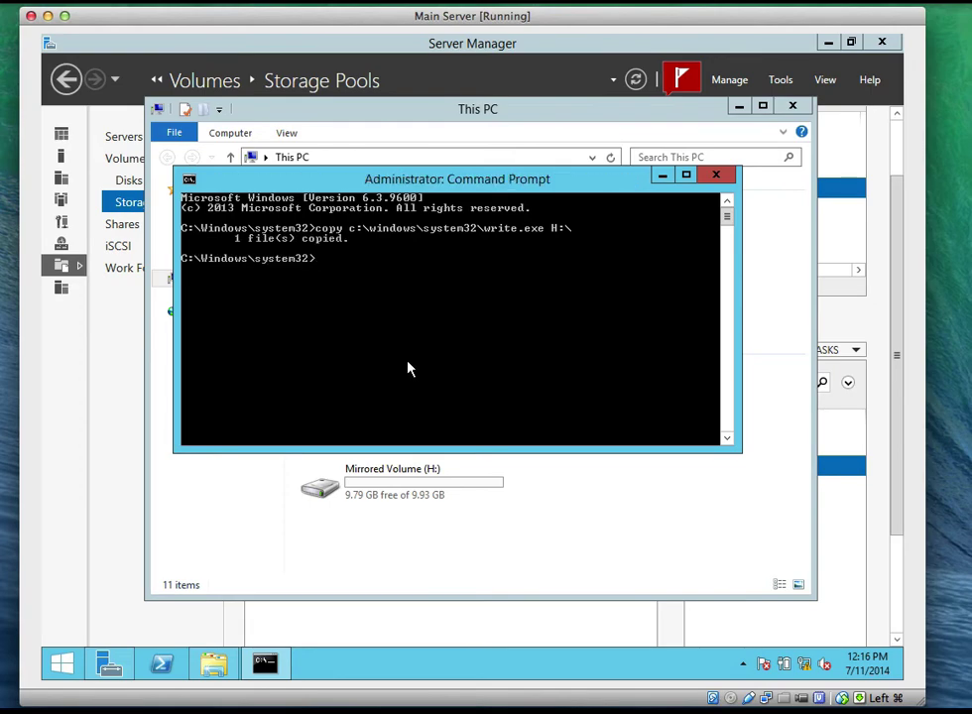
# Step: Inspect the contents of Mirrored Volume (H:) in File Explorer and review the StoragePoo1 physical disks in Server Manager
pyautogui.click(422, 516)
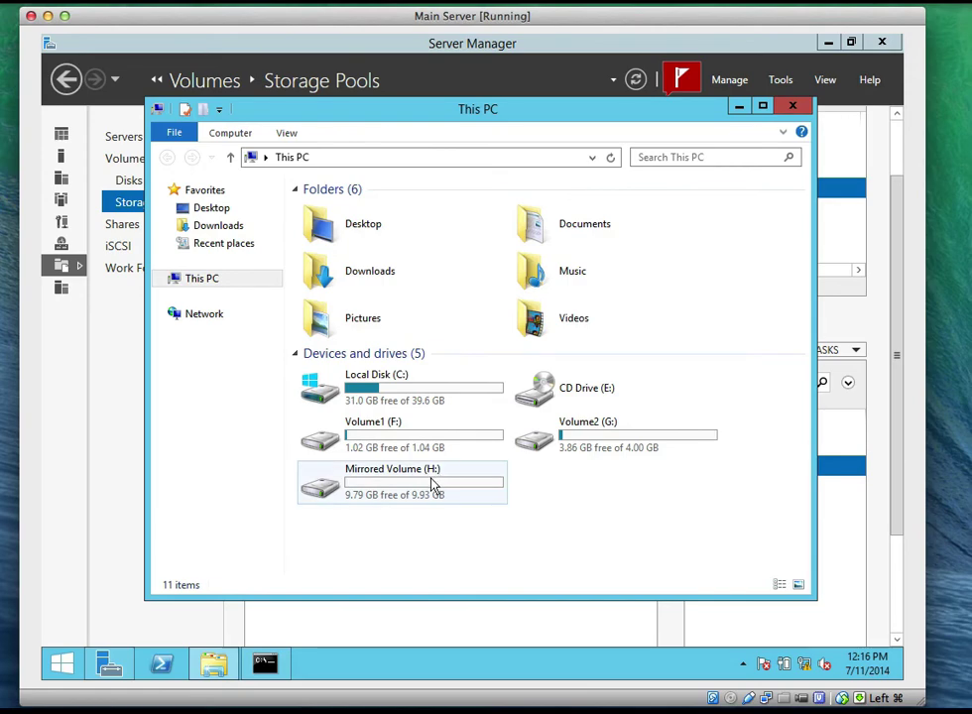
pyautogui.doubleClick(434, 484)
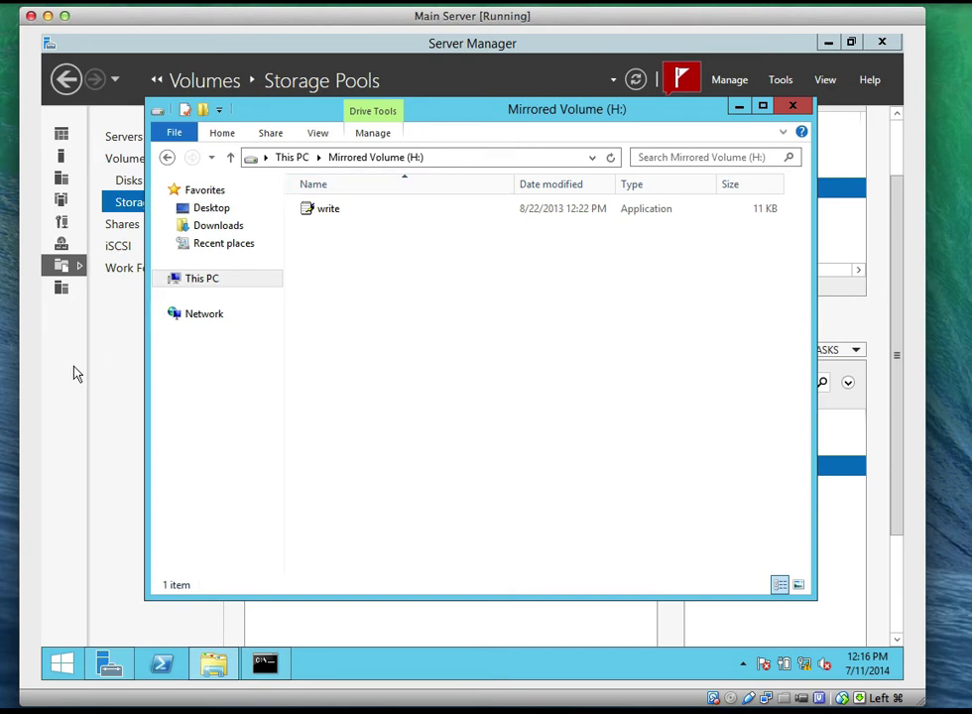
pyautogui.click(111, 428)
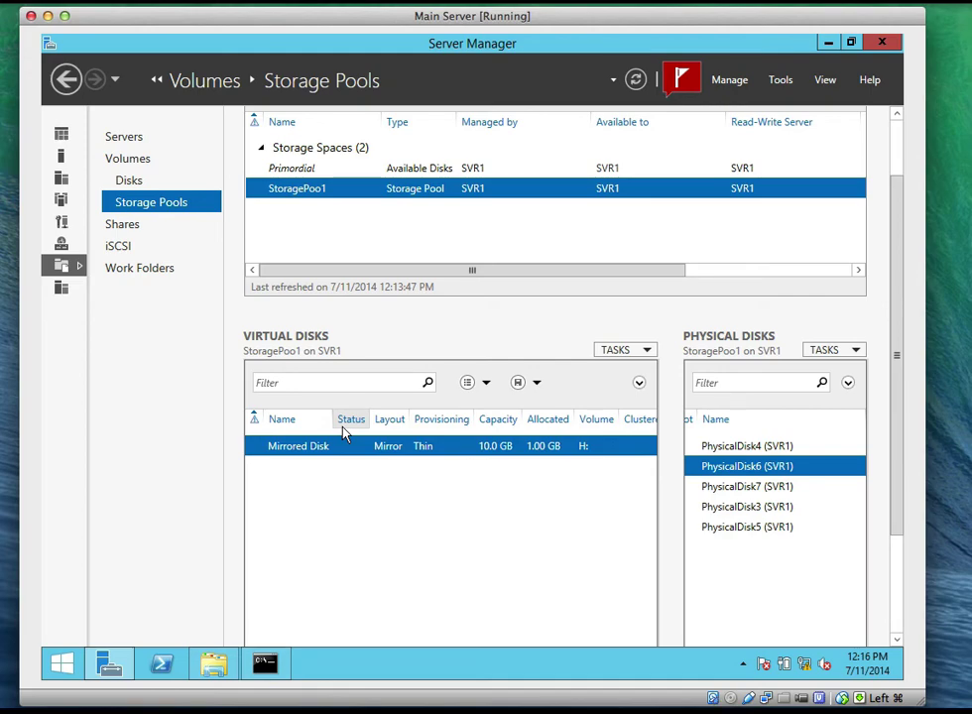
pyautogui.click(742, 514)
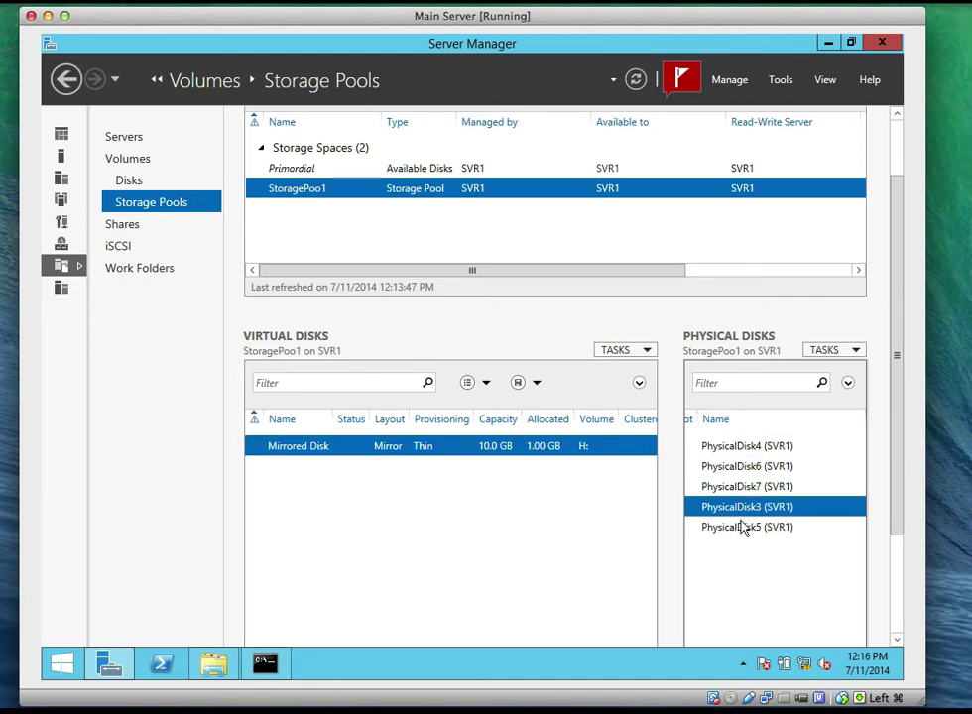
pyautogui.click(742, 527)
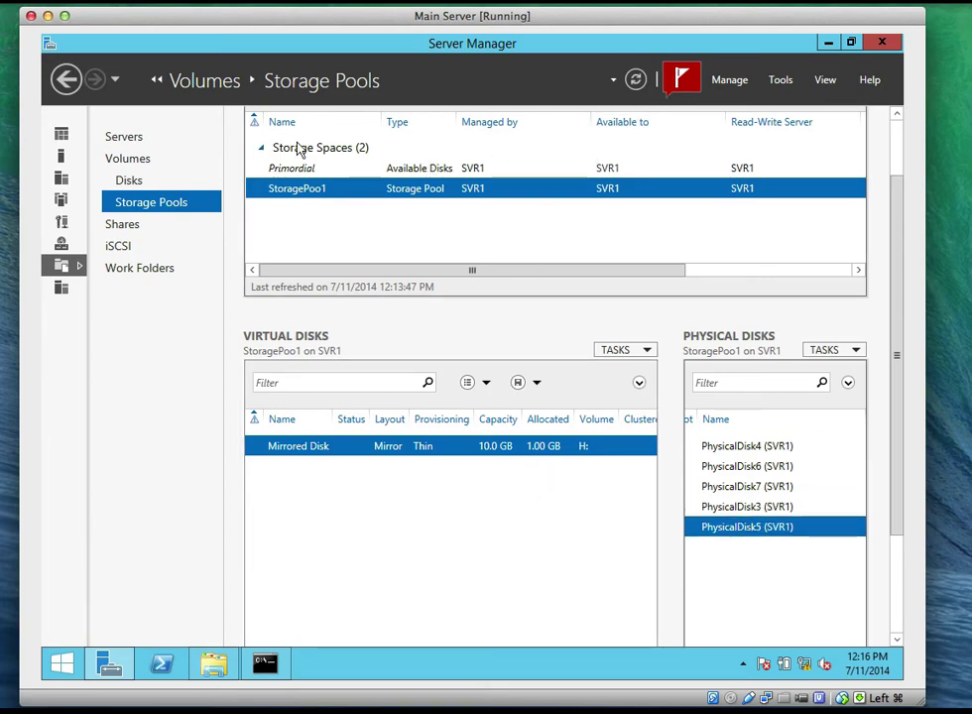
# Step: Shut down the Main Server guest system from its Start screen
pyautogui.click(62, 664)
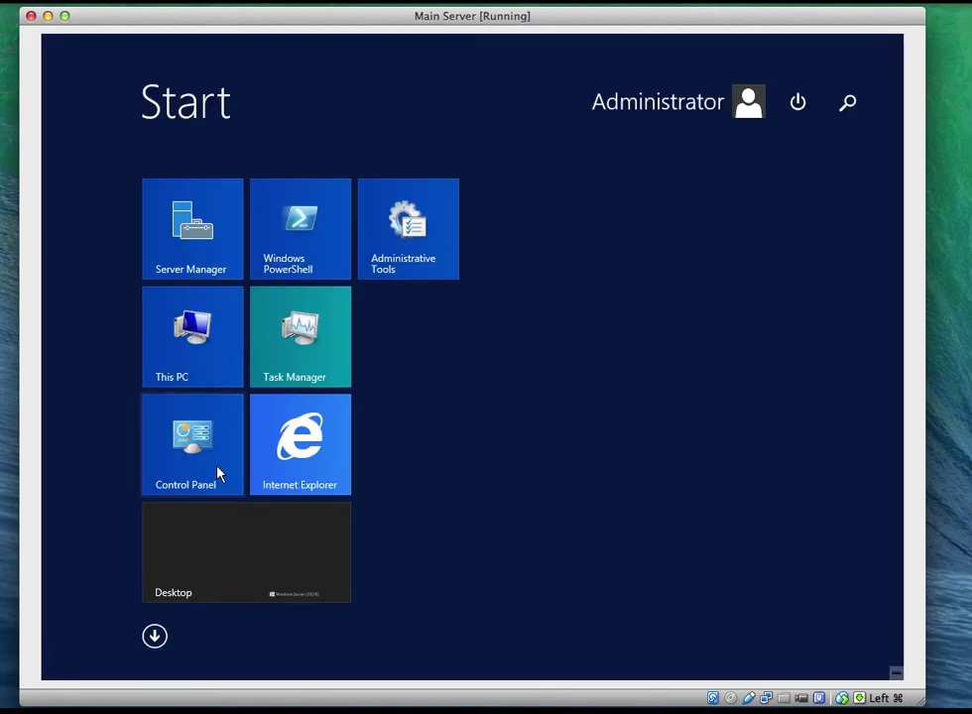
pyautogui.click(798, 102)
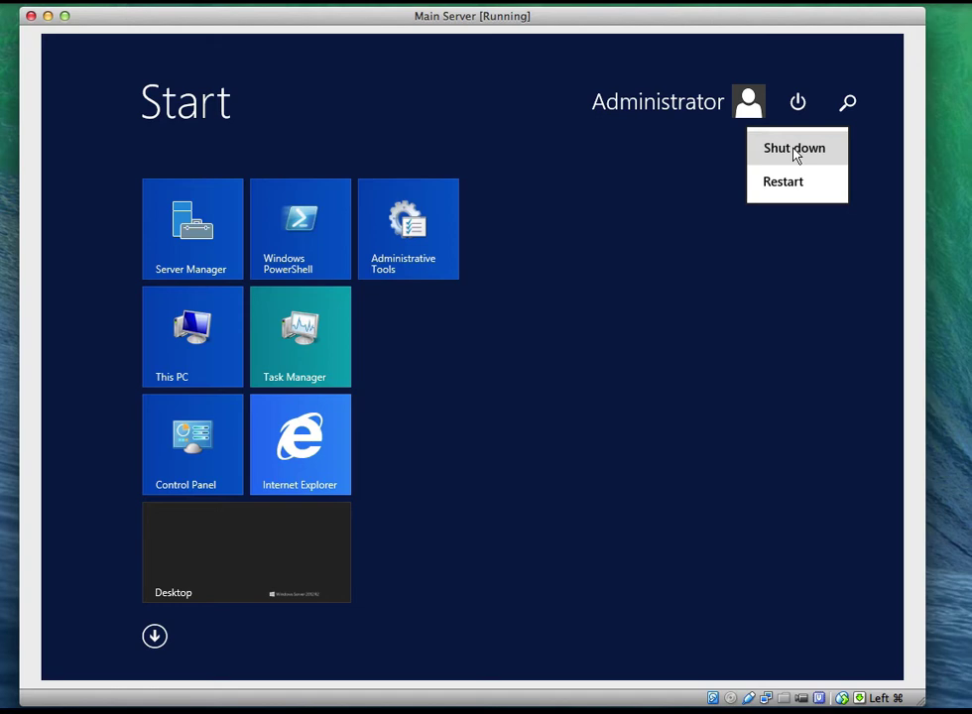
pyautogui.click(794, 149)
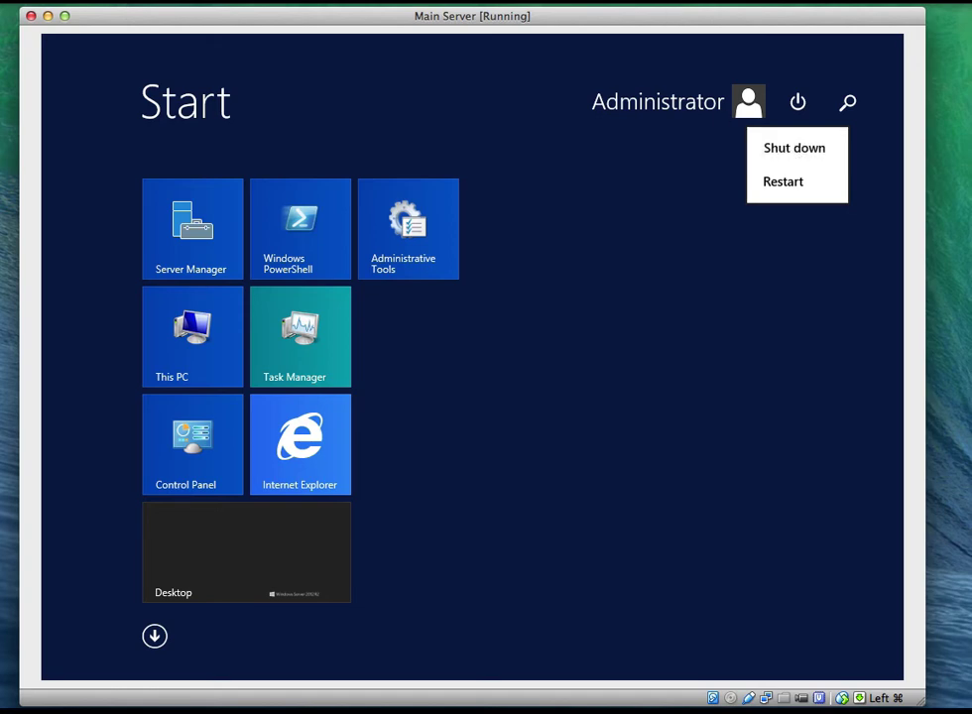
pyautogui.click(695, 2)
pyautogui.click(706, 44)
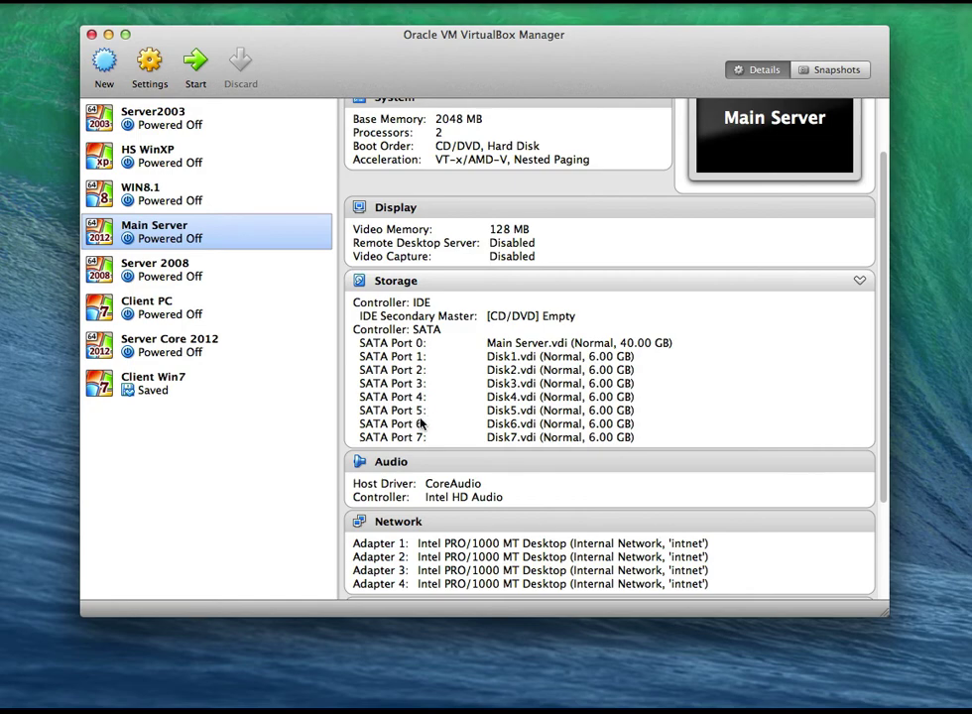
# Step: Remove Disk5.vdi from the SATA controller in the Main Server virtual machine's storage settings and save the settings
pyautogui.click(150, 61)
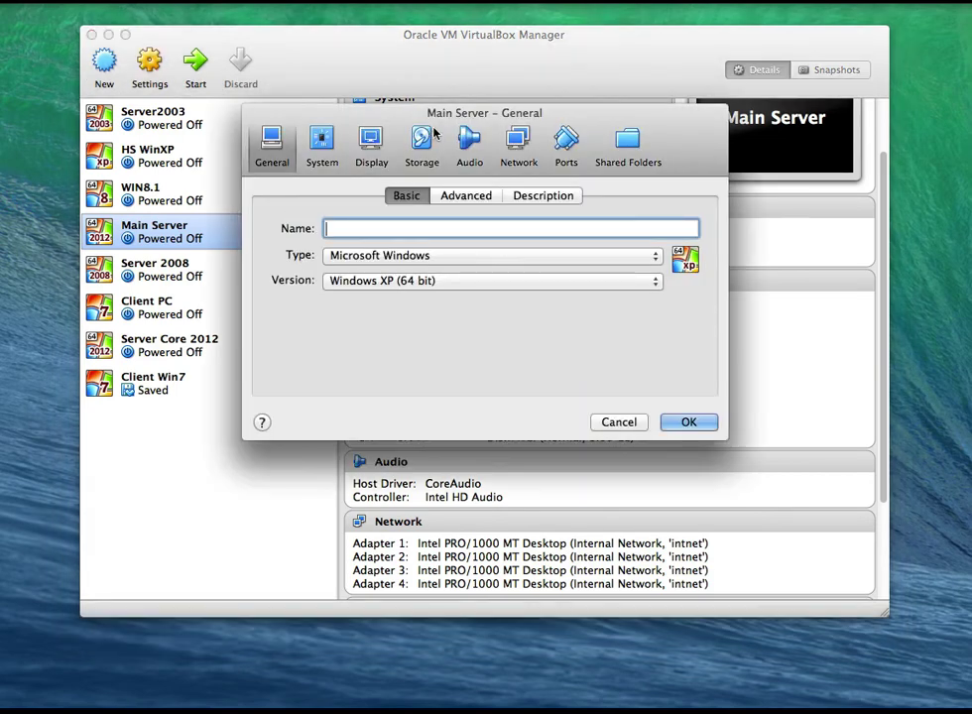
pyautogui.click(422, 144)
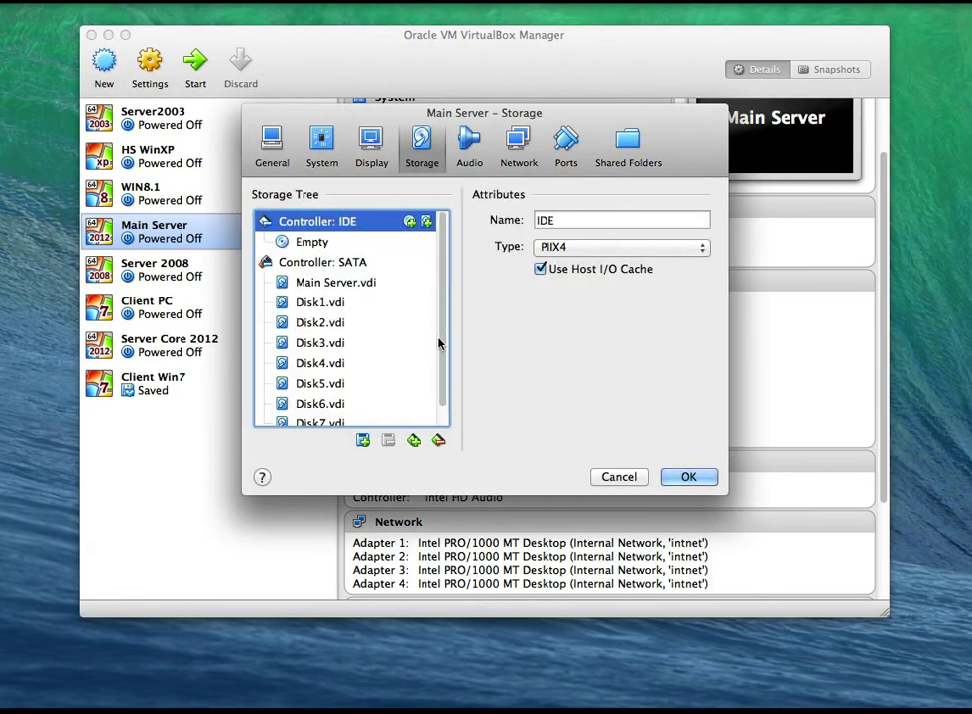
pyautogui.moveTo(438, 342); pyautogui.dragTo(439, 377)
pyautogui.click(319, 365)
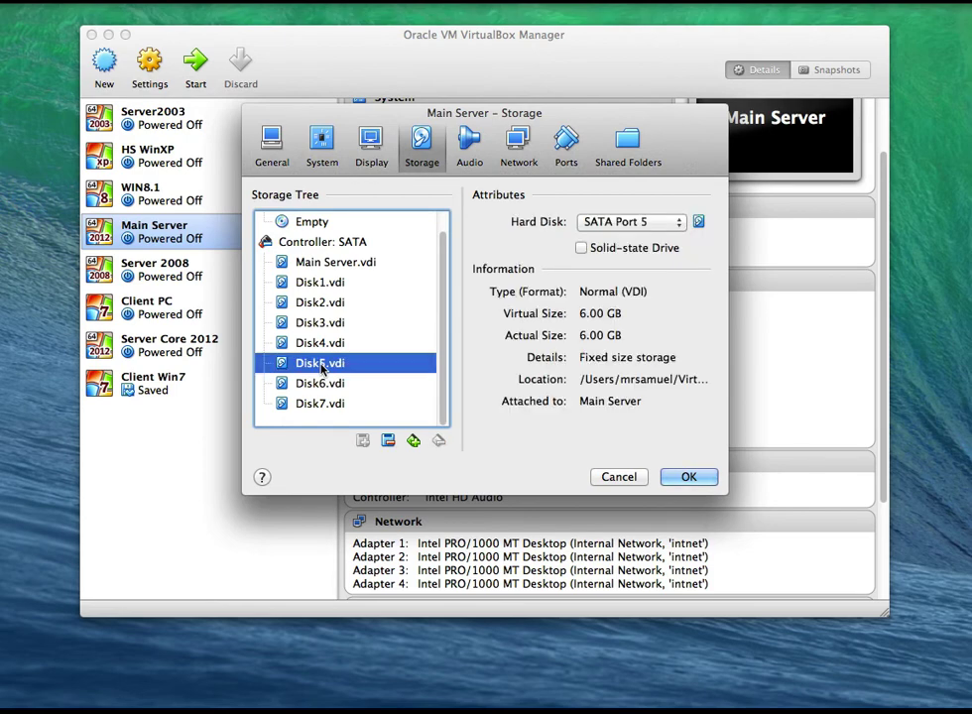
pyautogui.click(387, 442)
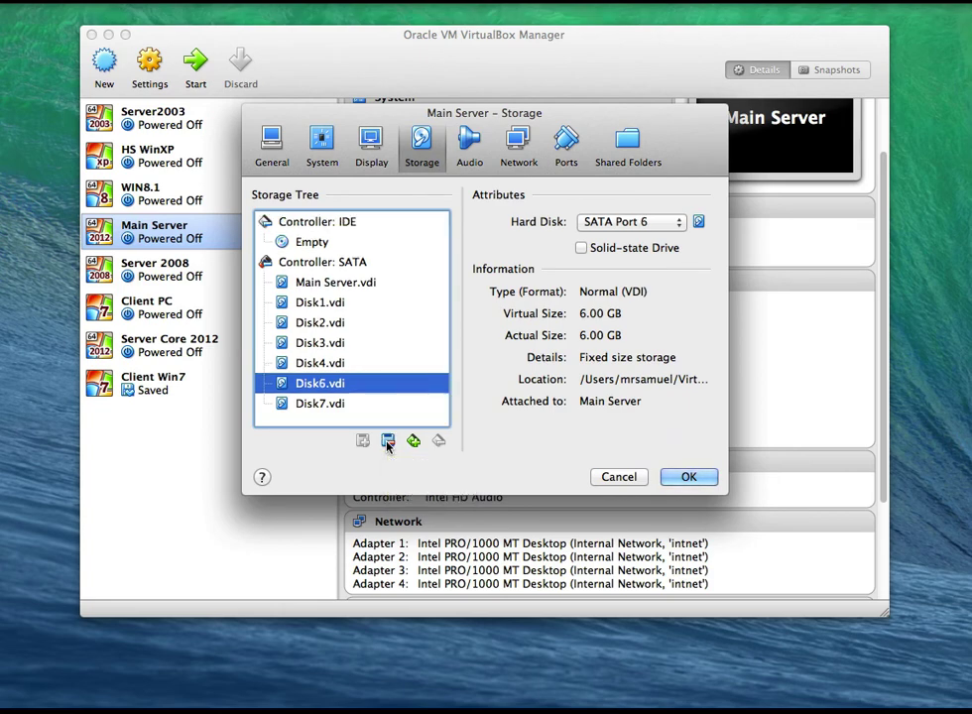
pyautogui.click(687, 477)
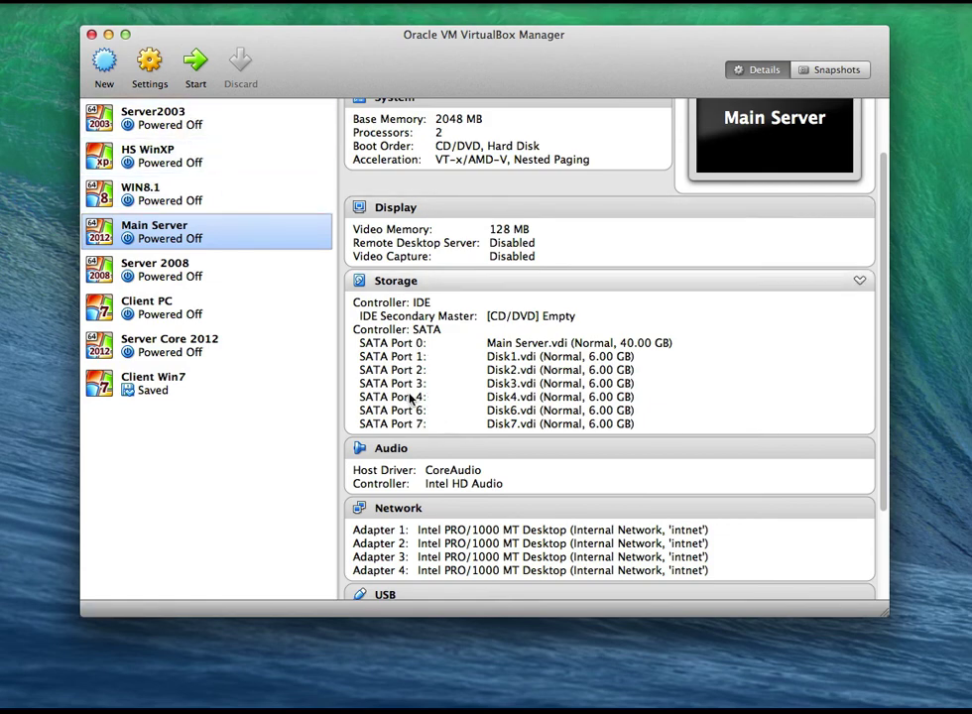
# Step: Start the Main Server virtual machine and dismiss the keyboard capture notice
pyautogui.click(196, 61)
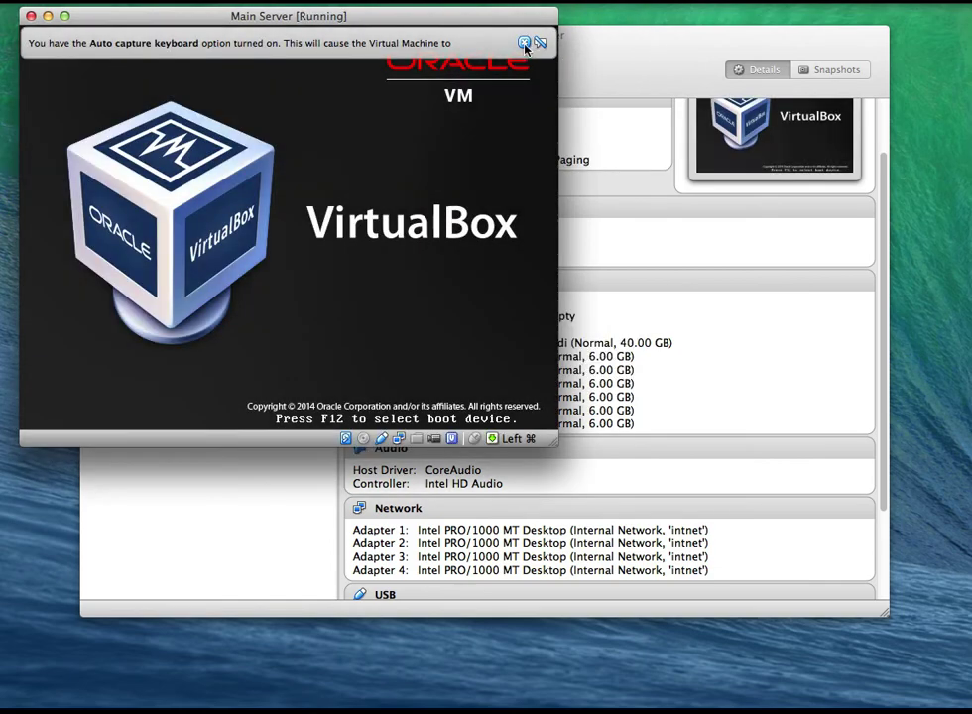
pyautogui.click(524, 42)
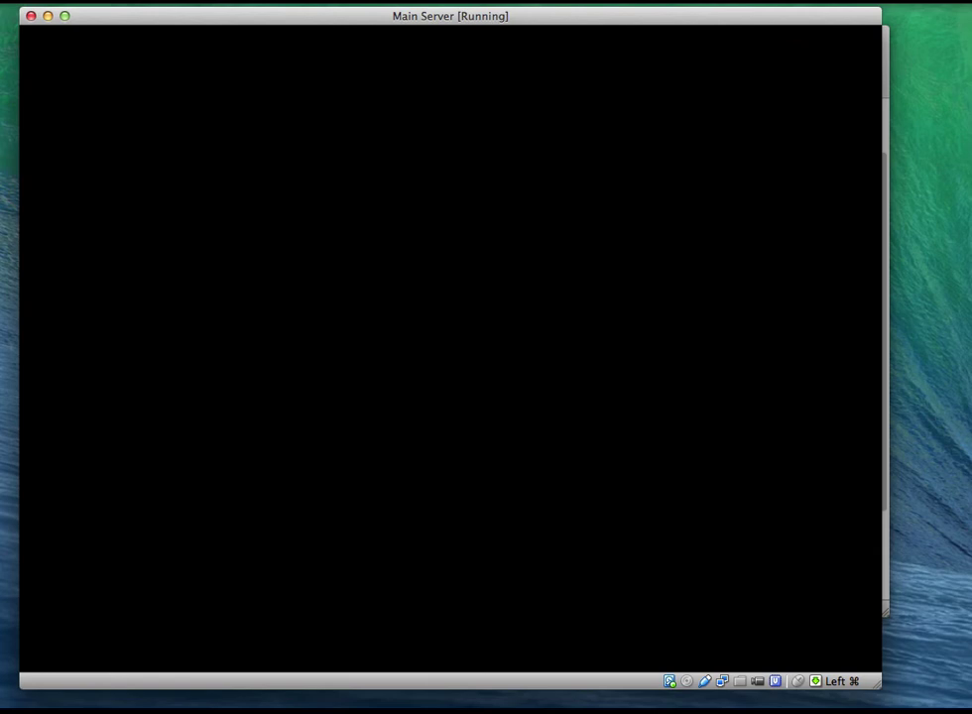
pyautogui.click(695, 2)
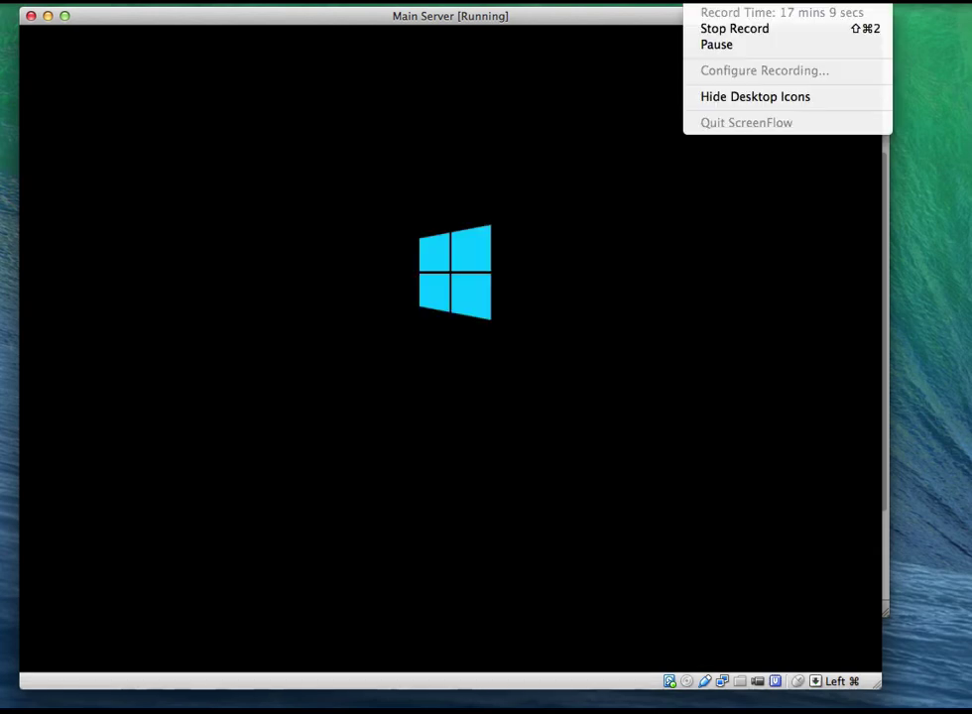
pyautogui.click(706, 44)
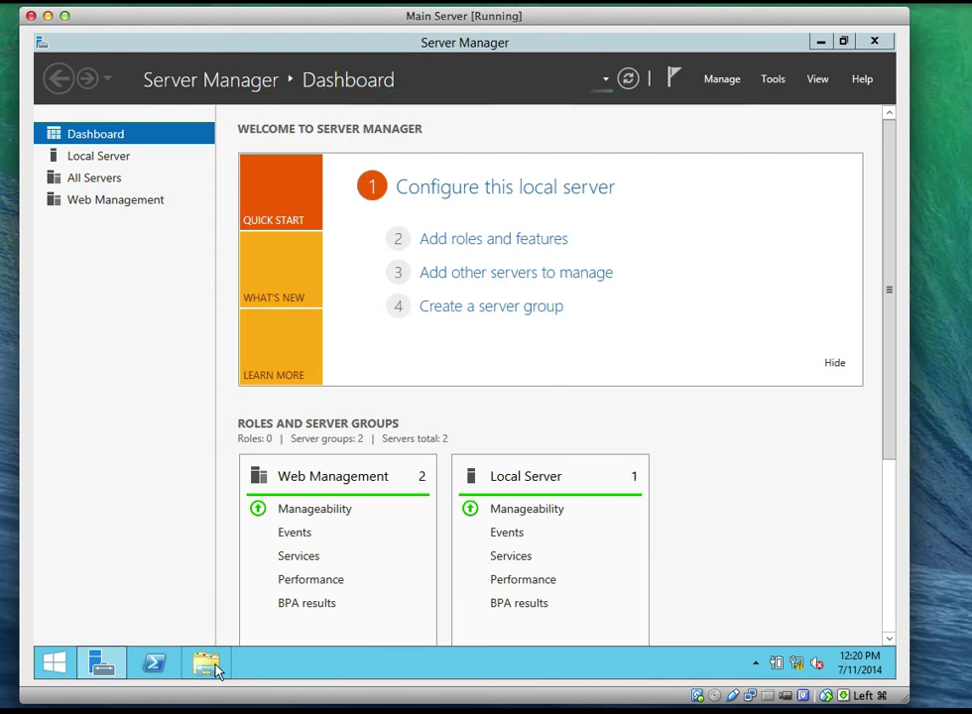
# Step: Open Mirrored Volume (H:) in File Explorer to check whether the write file is still accessible, and close the window
pyautogui.click(216, 668)
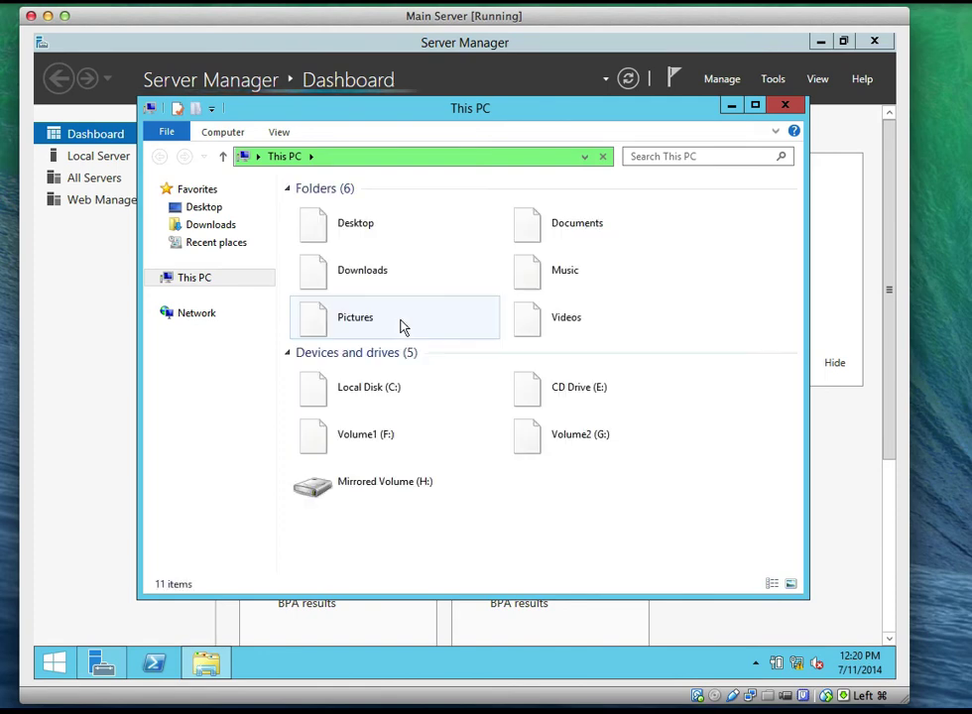
pyautogui.click(430, 495)
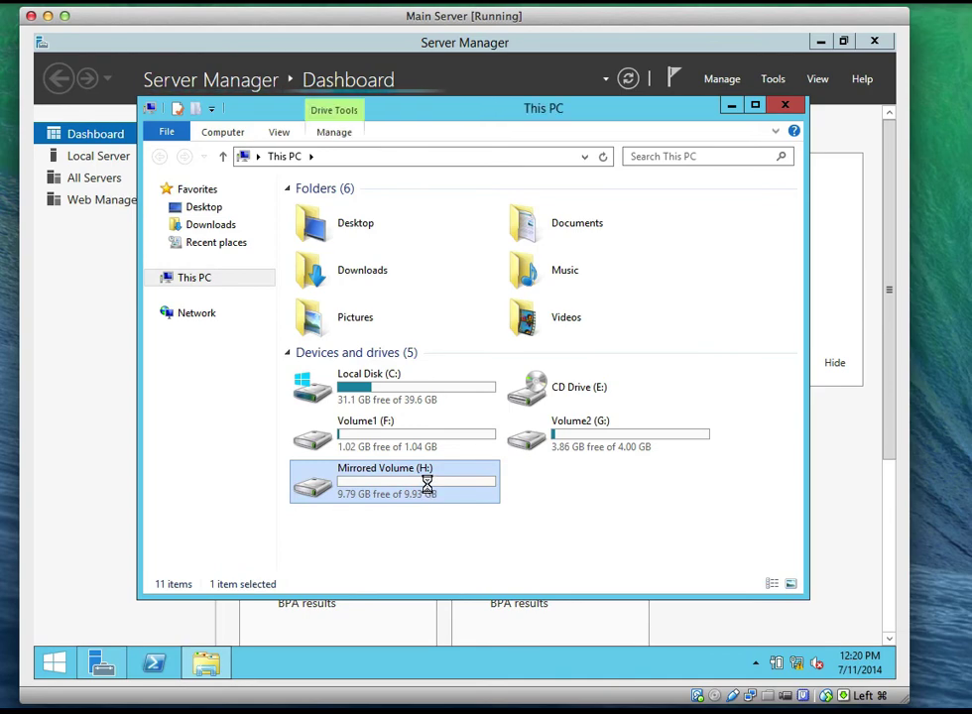
pyautogui.doubleClick(426, 485)
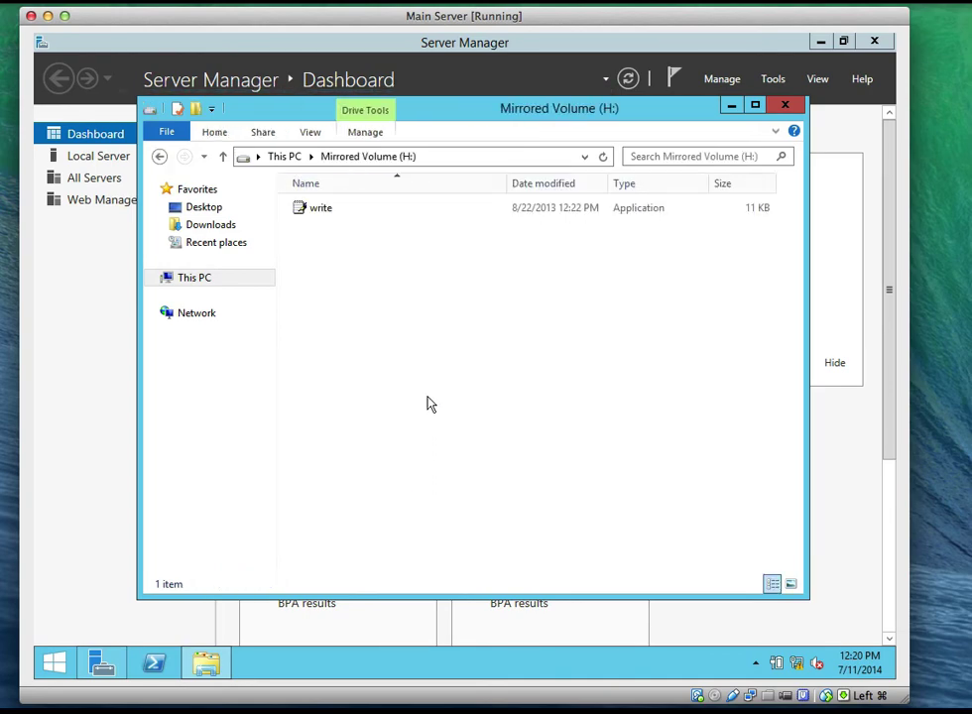
pyautogui.click(784, 109)
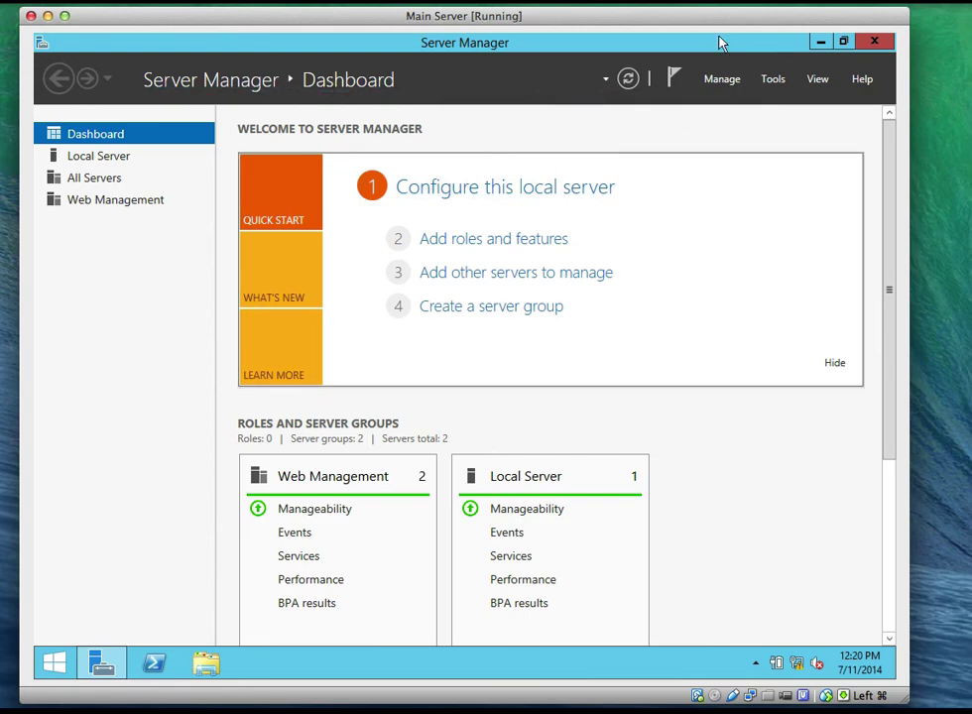
pyautogui.click(706, 6)
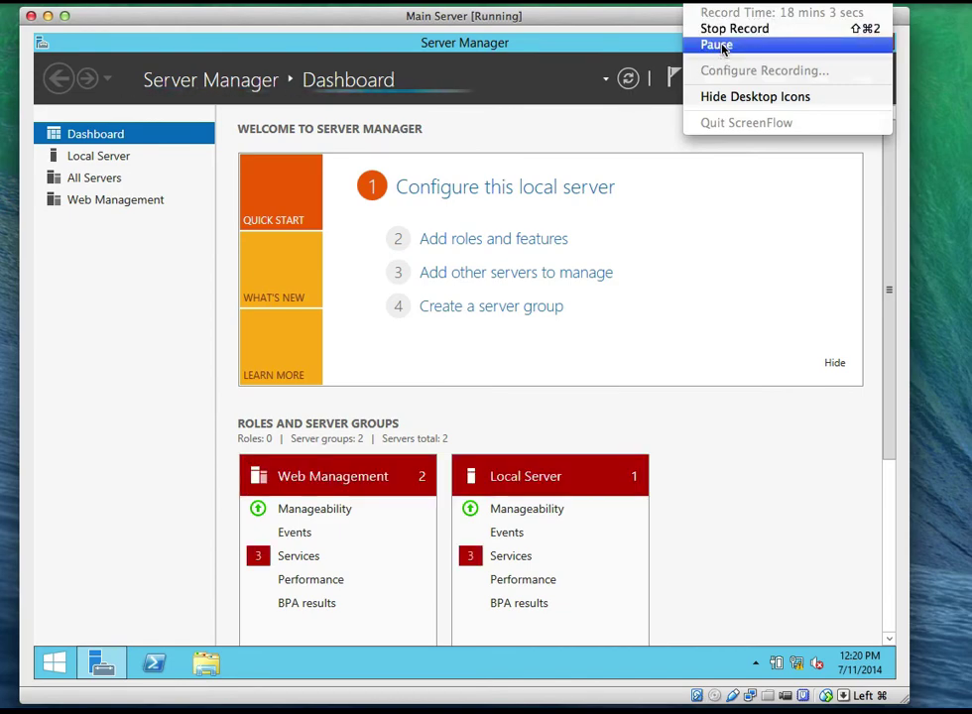
pyautogui.click(636, 124)
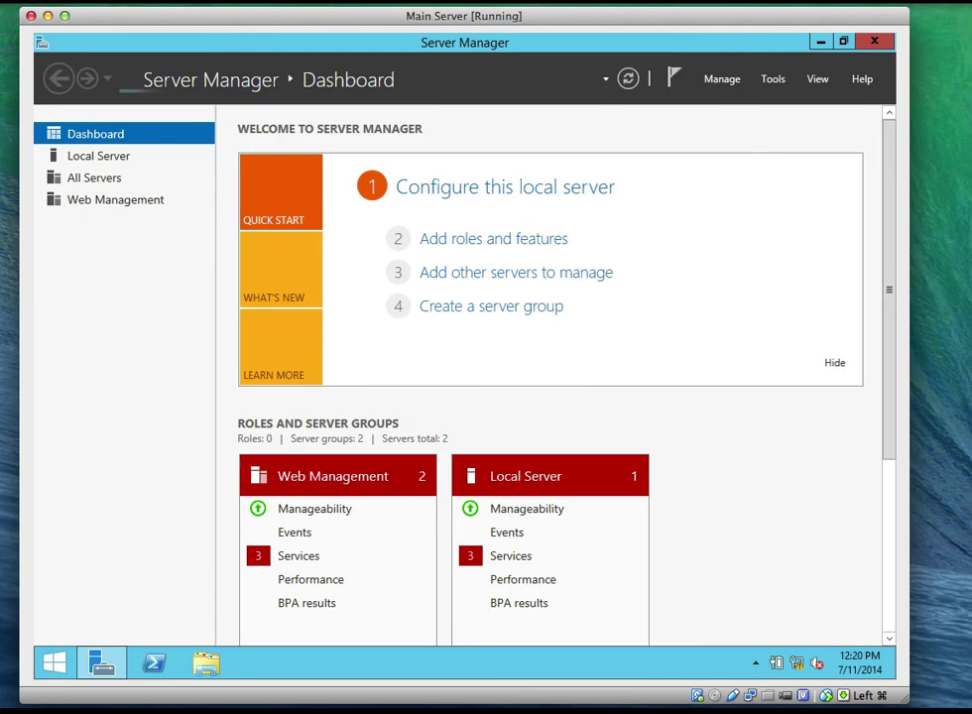
pyautogui.click(702, 5)
pyautogui.click(702, 45)
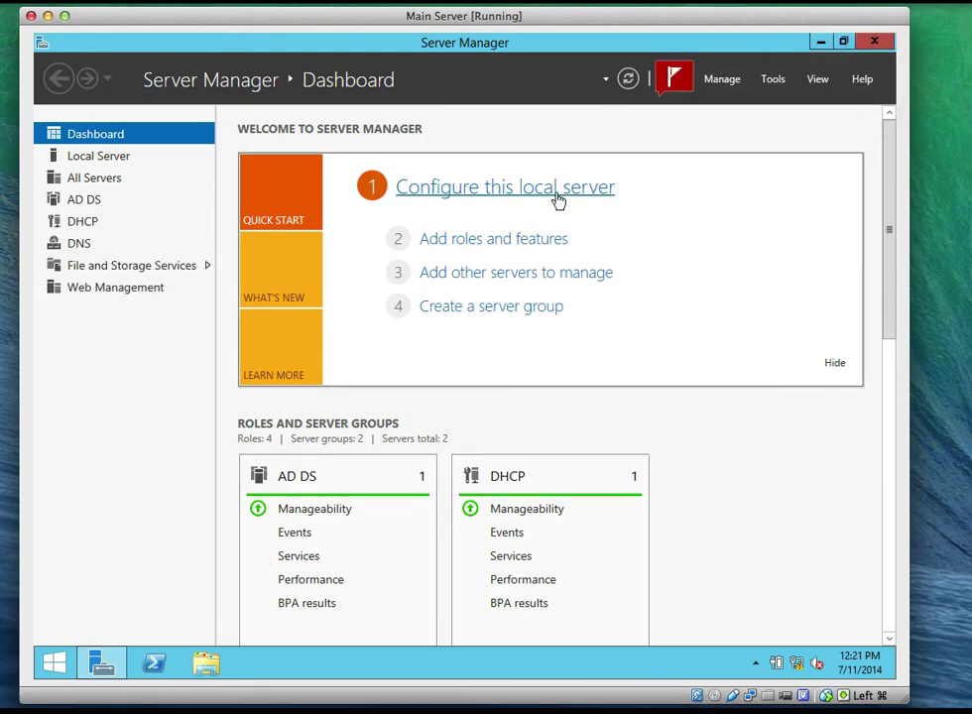
# Step: Open the storage pools under File and Storage Services and select StoragePoo1 to view its virtual and physical disks
pyautogui.click(118, 270)
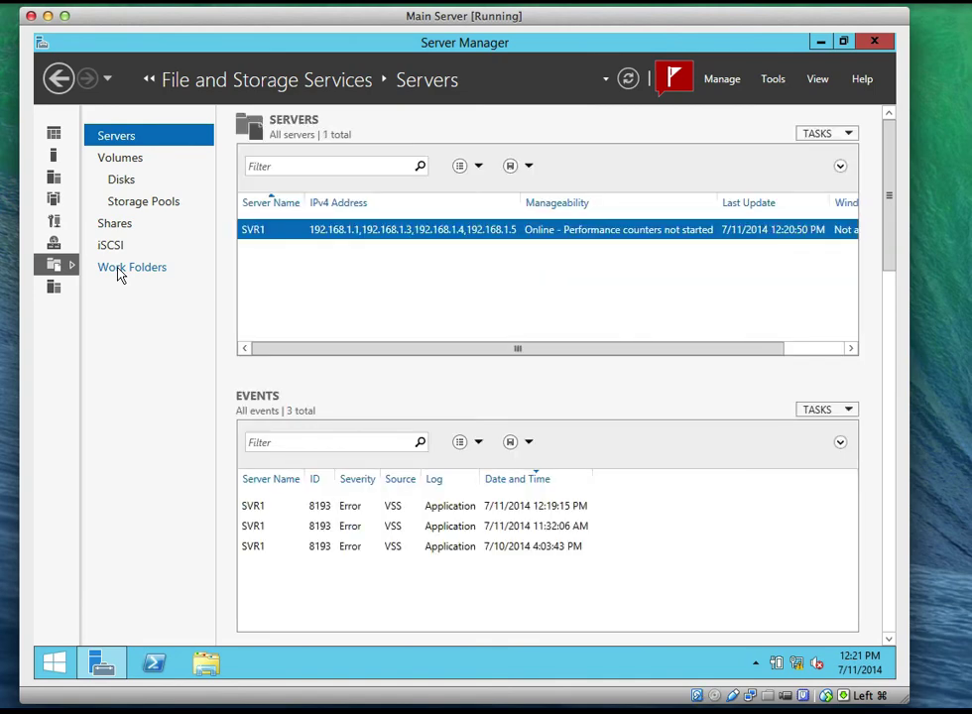
pyautogui.click(148, 203)
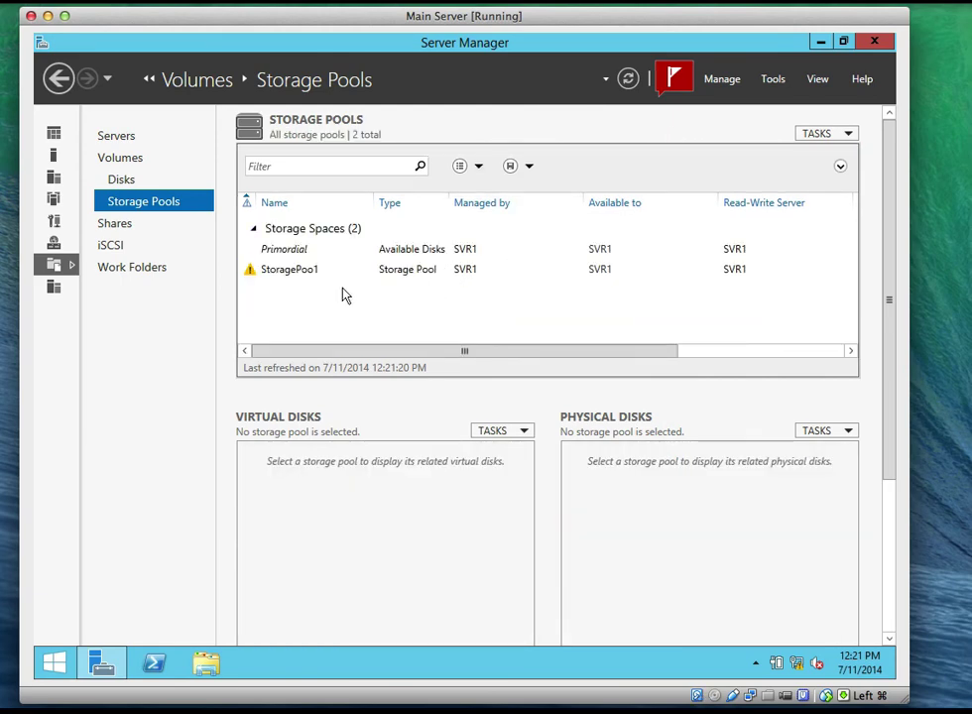
pyautogui.click(271, 274)
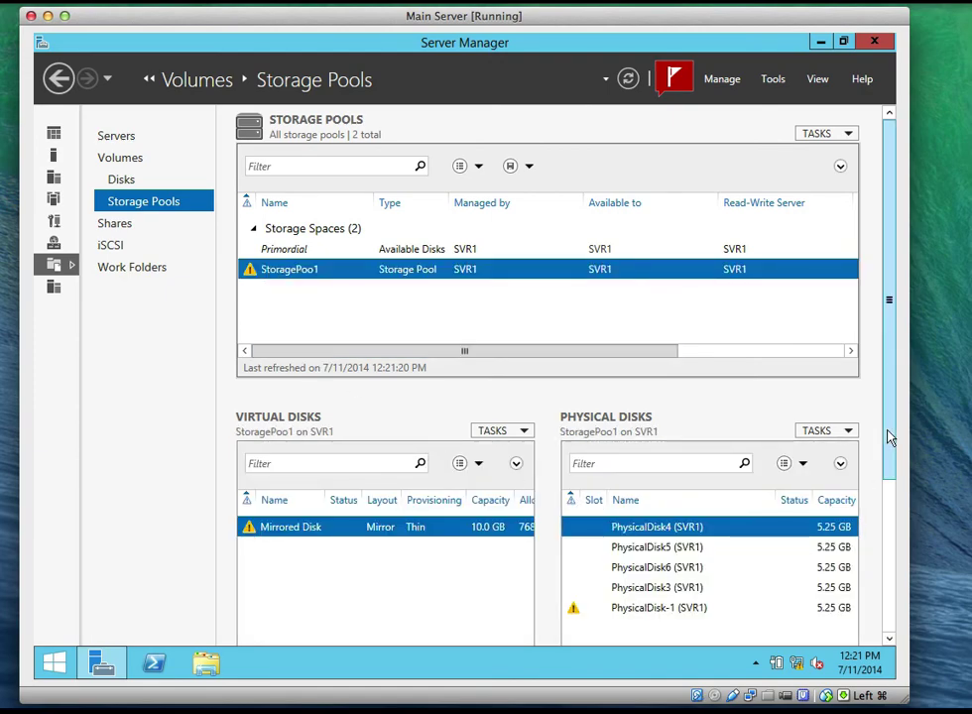
pyautogui.moveTo(890, 437); pyautogui.dragTo(896, 521)
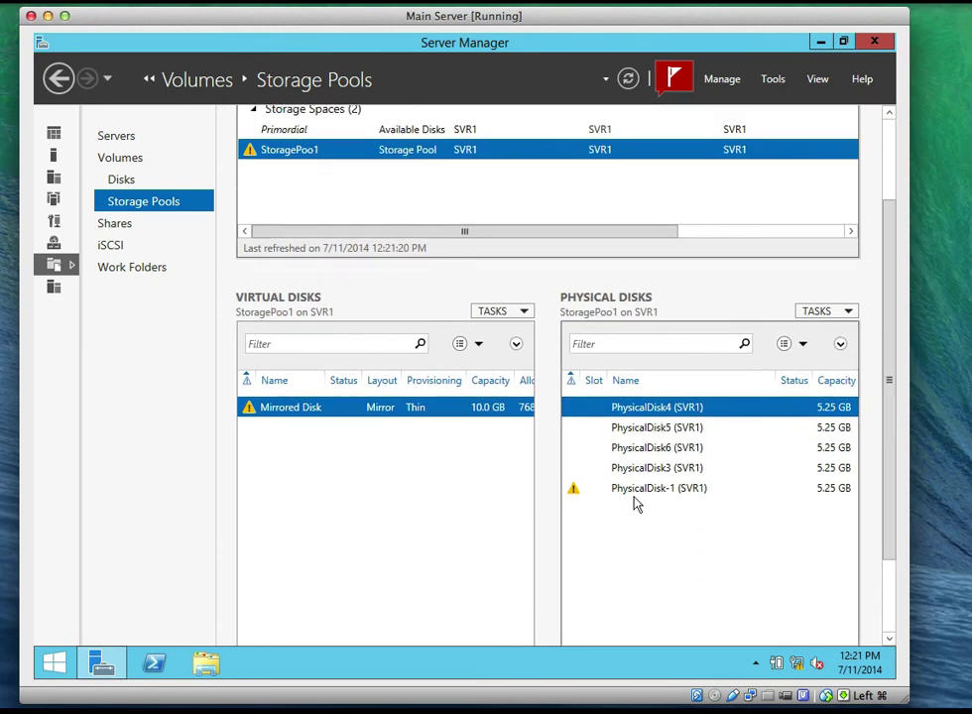
# Step: Open the properties of PhysicalDisk-1 (SVR1), review its general, health and details information, and close them
pyautogui.click(580, 497)
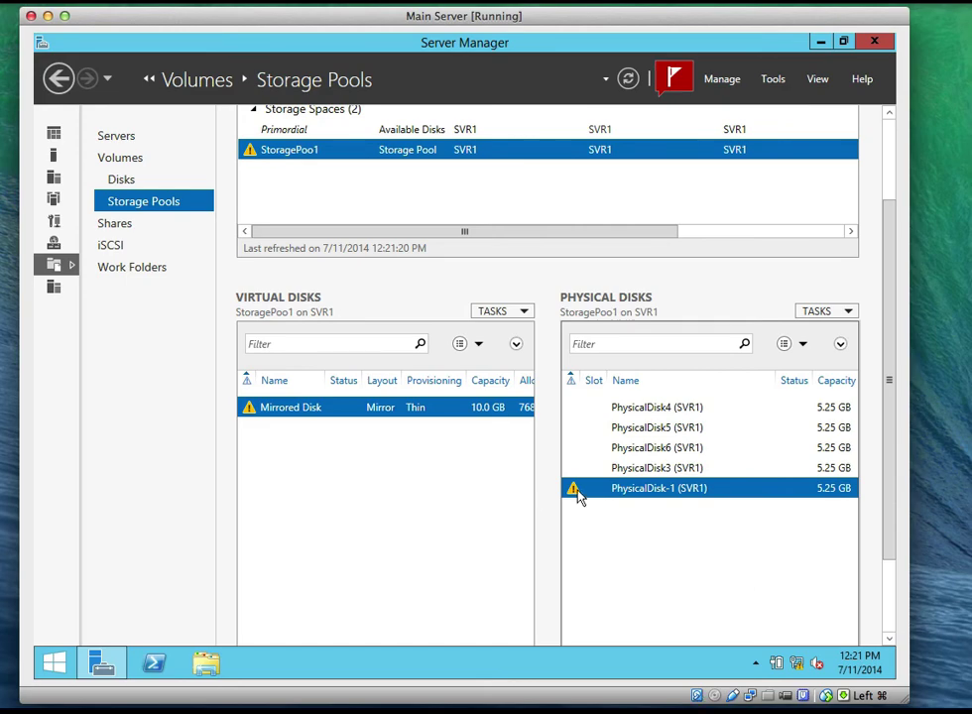
pyautogui.rightClick(580, 498)
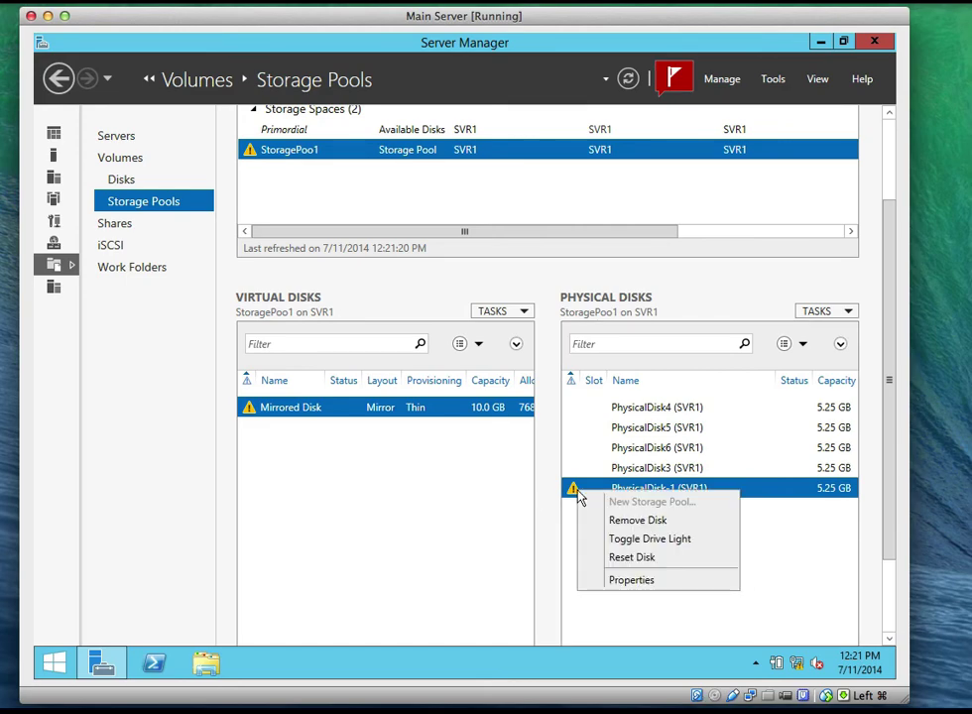
pyautogui.click(631, 581)
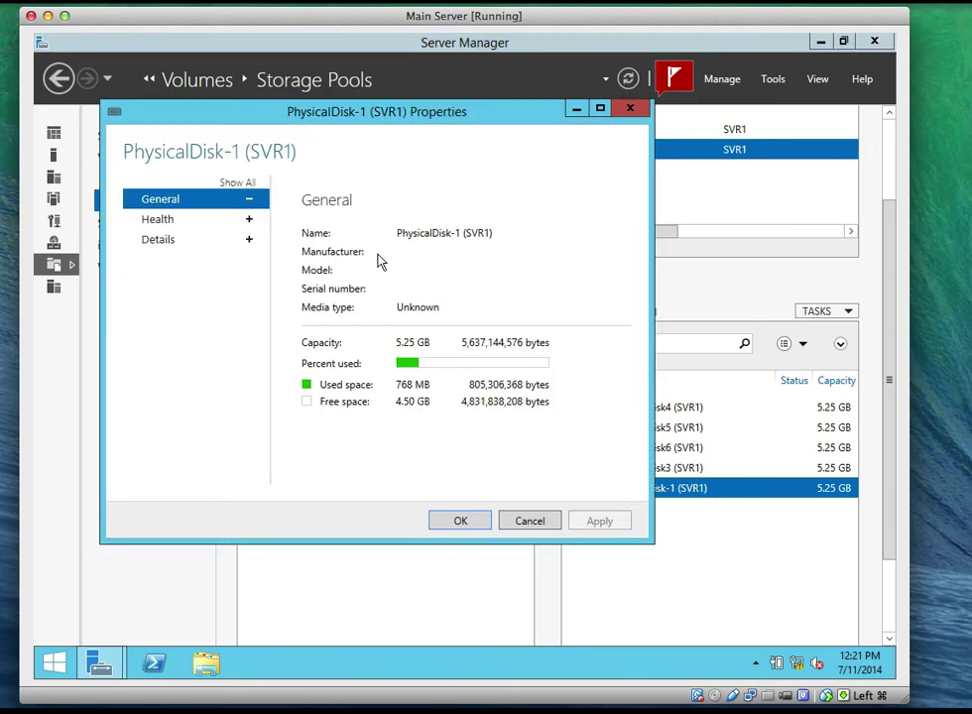
pyautogui.click(209, 224)
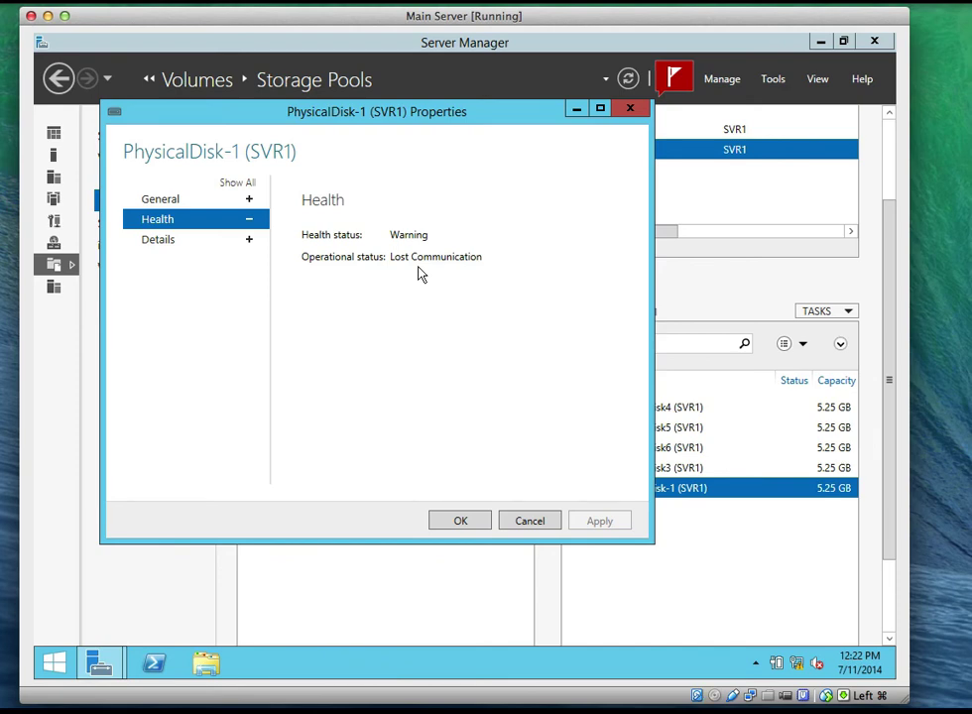
pyautogui.click(223, 246)
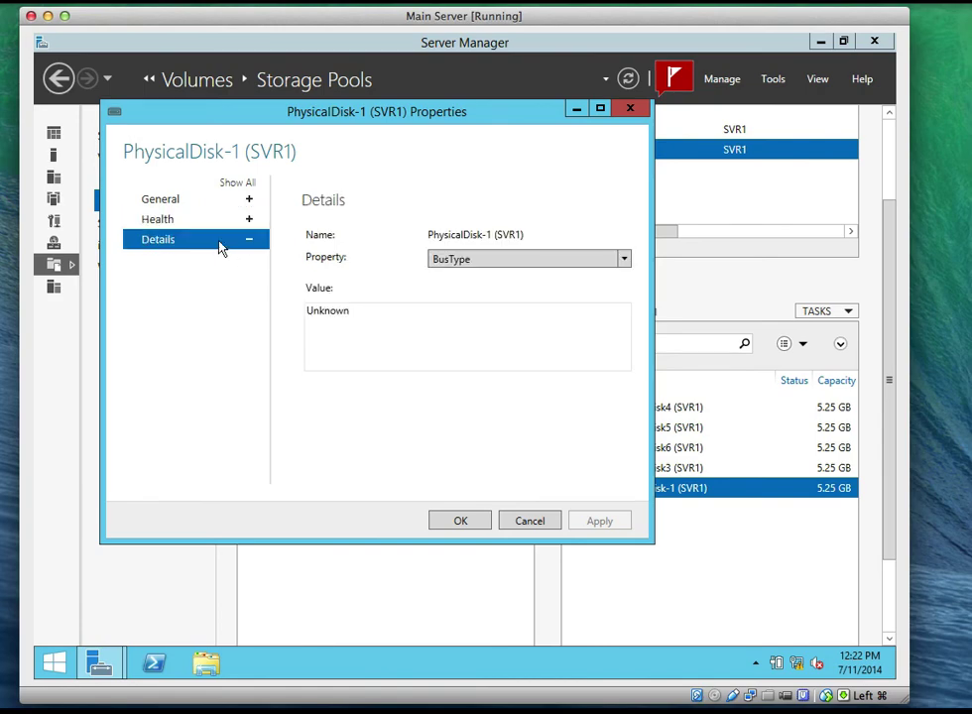
pyautogui.click(475, 260)
pyautogui.click(475, 261)
pyautogui.click(461, 521)
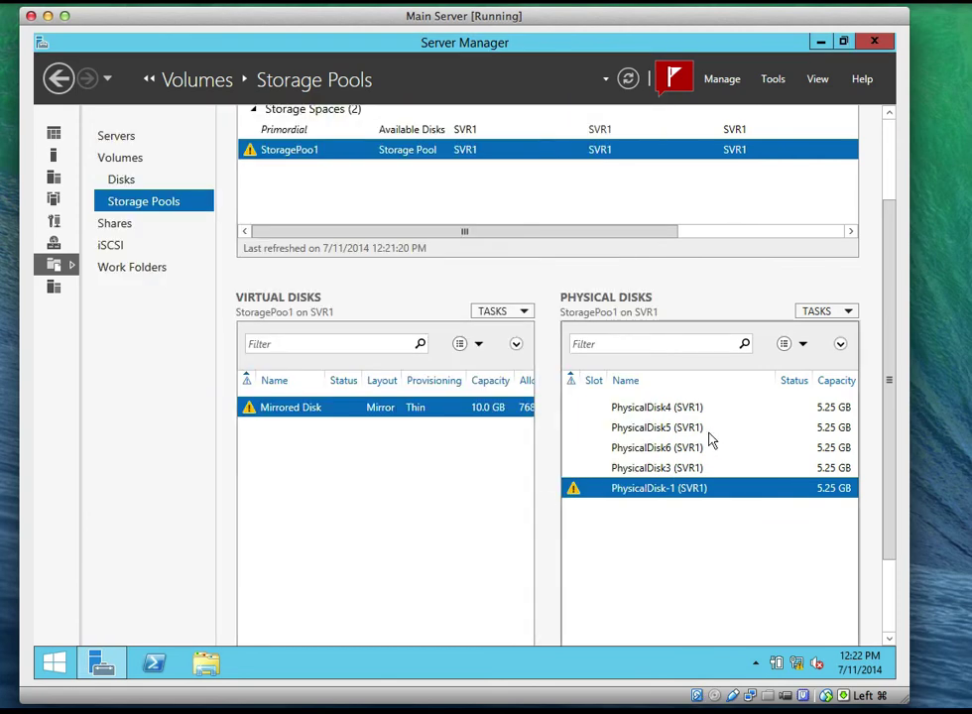
# Step: Open the properties of the Mirrored Disk virtual disk, examine its health and the physical disks in use, and close them
pyautogui.click(850, 313)
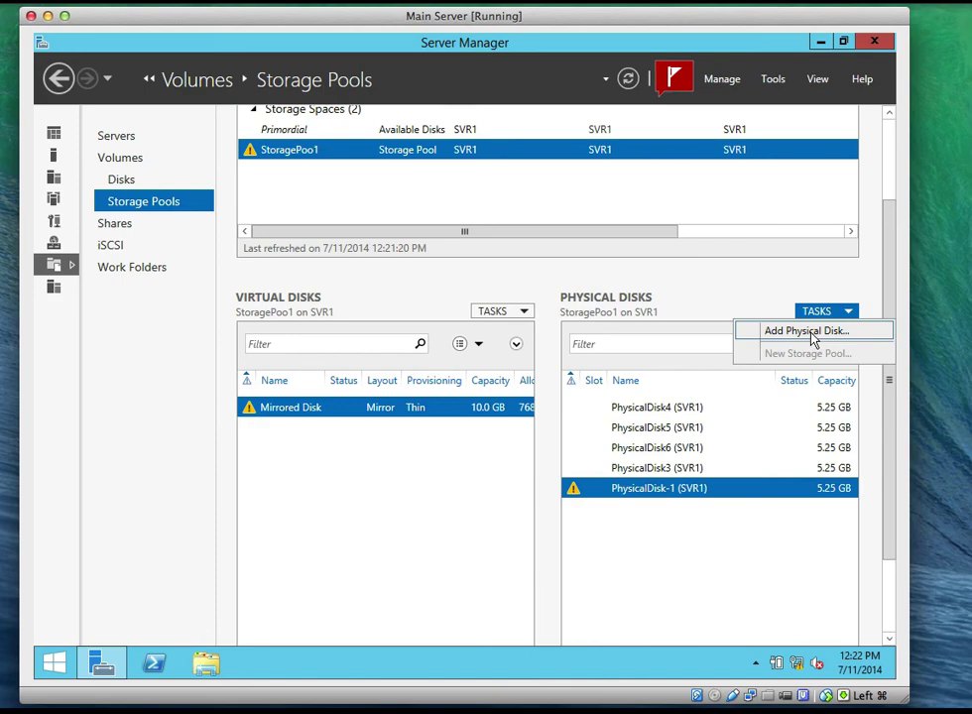
pyautogui.click(330, 418)
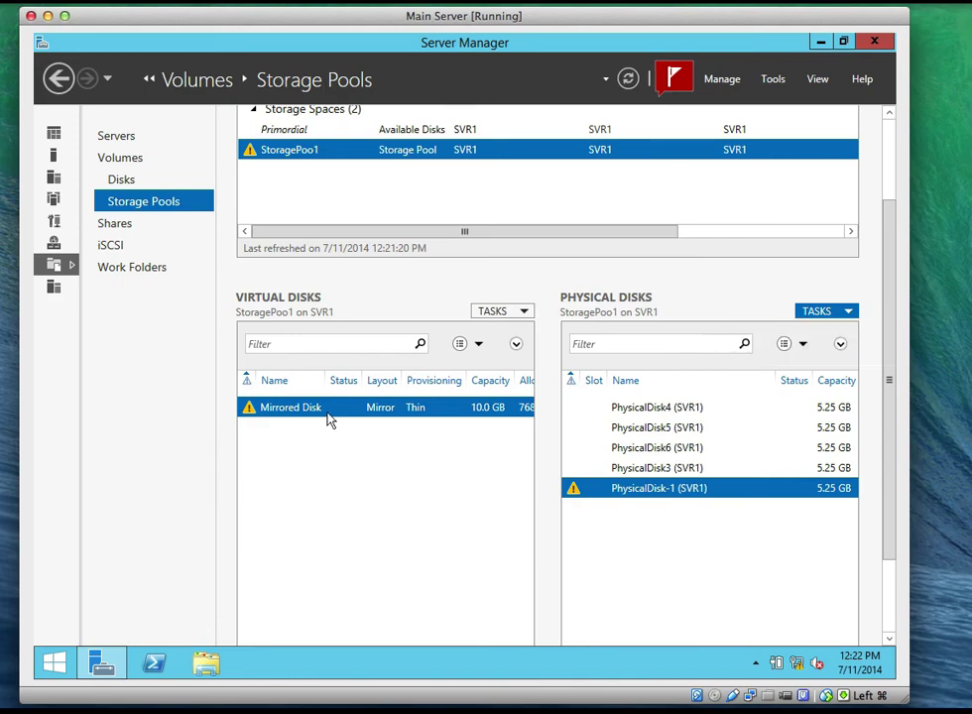
pyautogui.rightClick(330, 417)
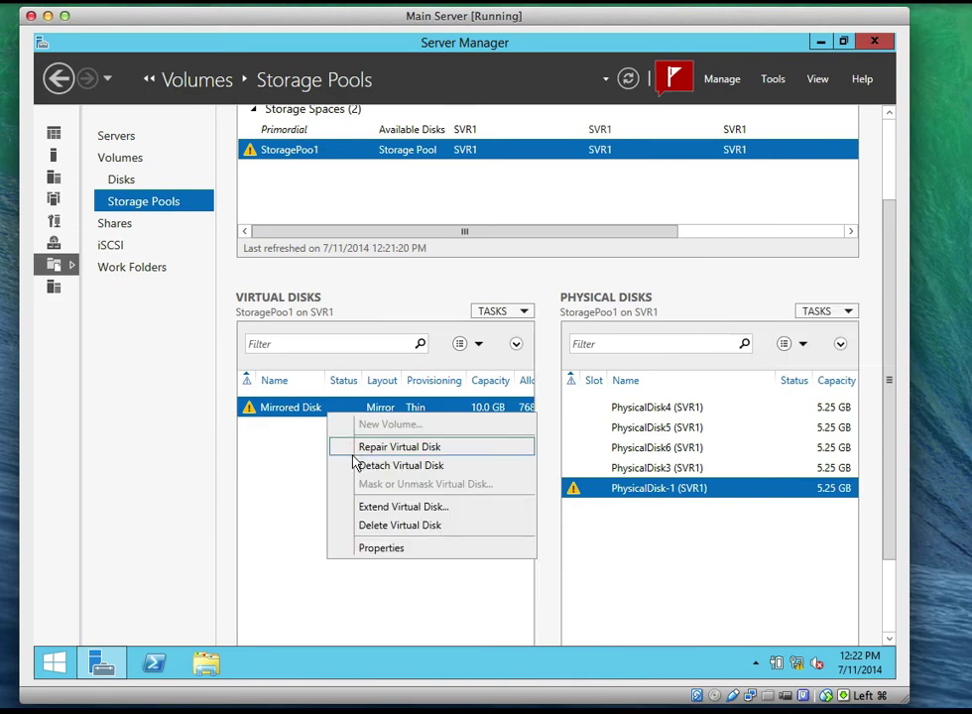
pyautogui.click(363, 550)
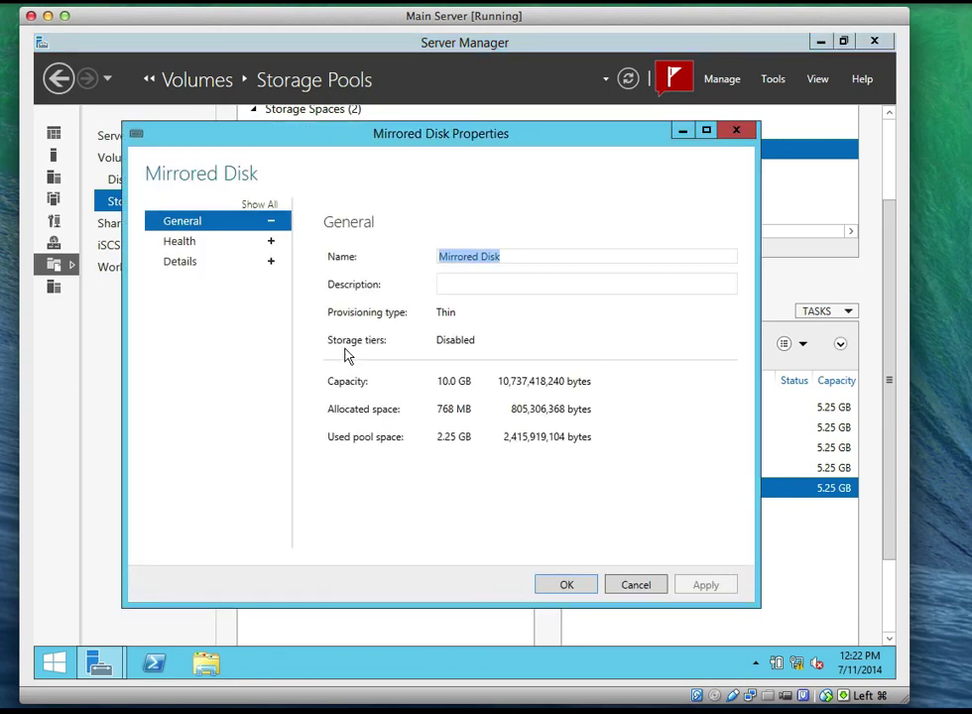
pyautogui.click(197, 247)
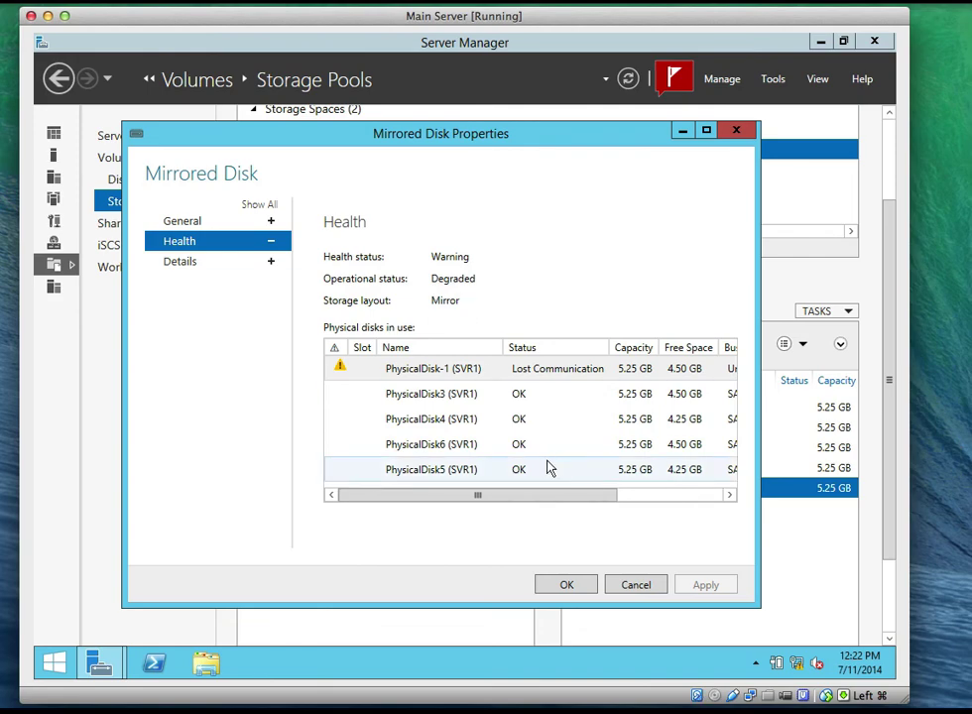
pyautogui.moveTo(559, 495); pyautogui.dragTo(524, 504)
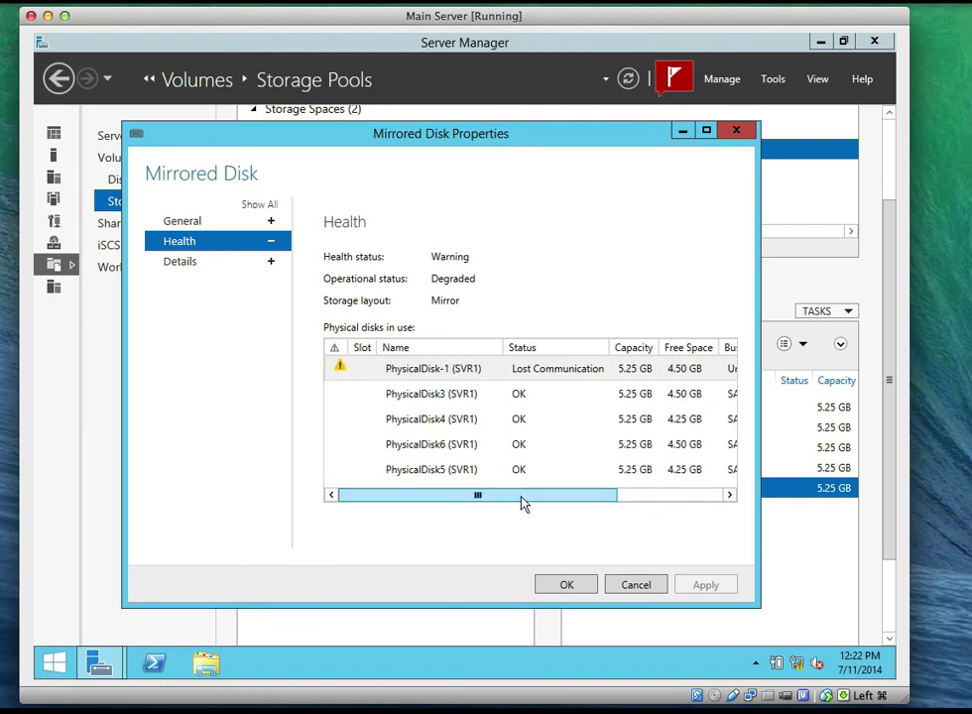
pyautogui.click(567, 586)
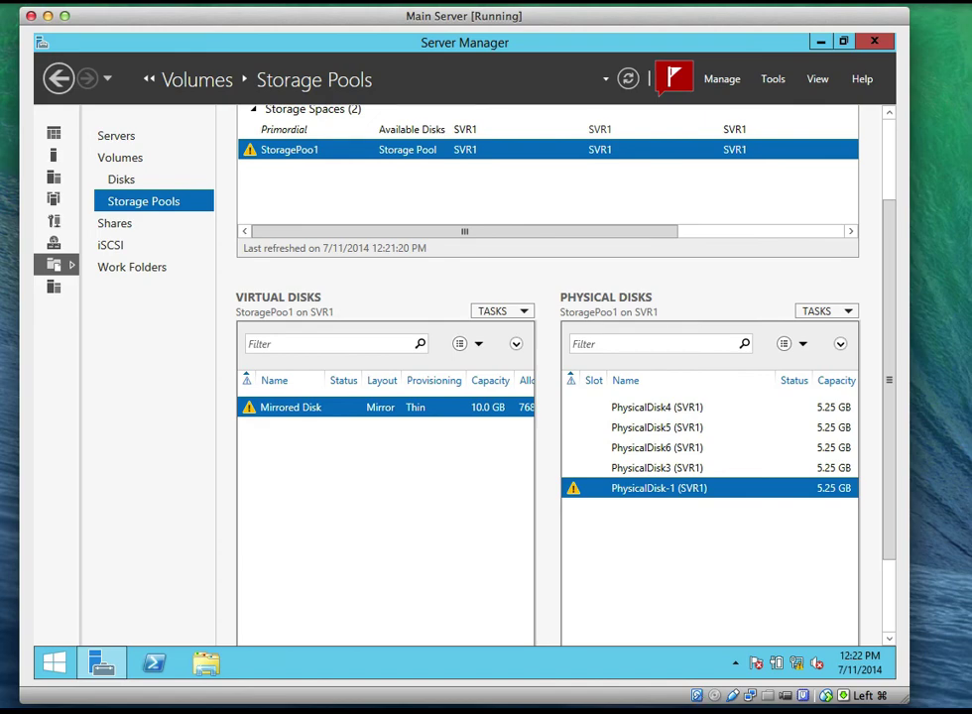
# Step: Add PhysicalDisk1 (SVR1) to StoragePoo1 with Automatic allocation
pyautogui.moveTo(888, 458); pyautogui.dragTo(888, 352)
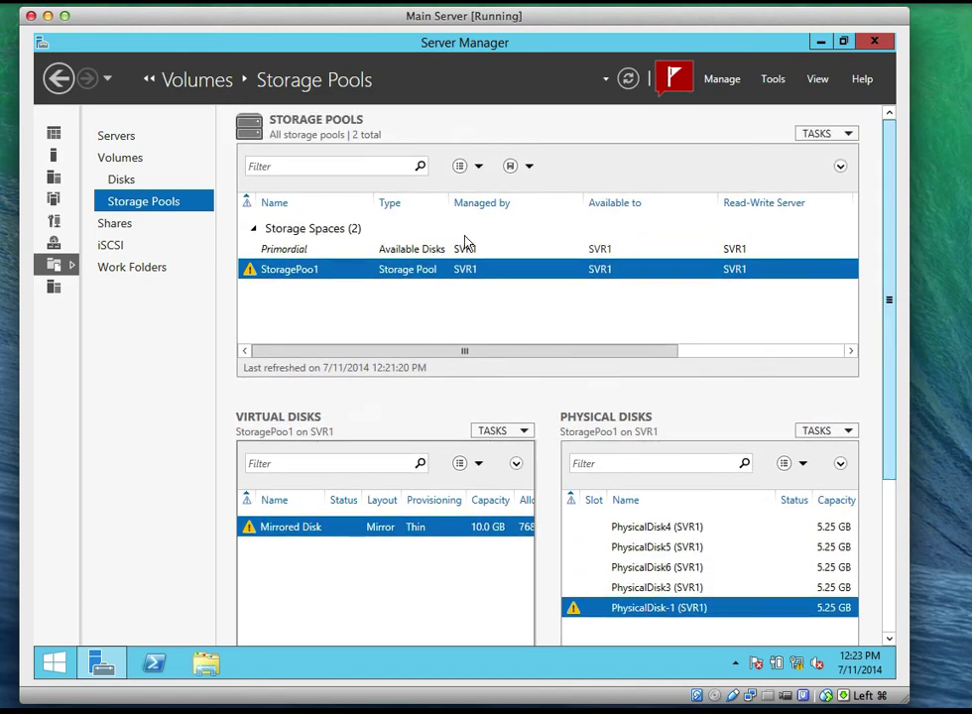
pyautogui.rightClick(327, 276)
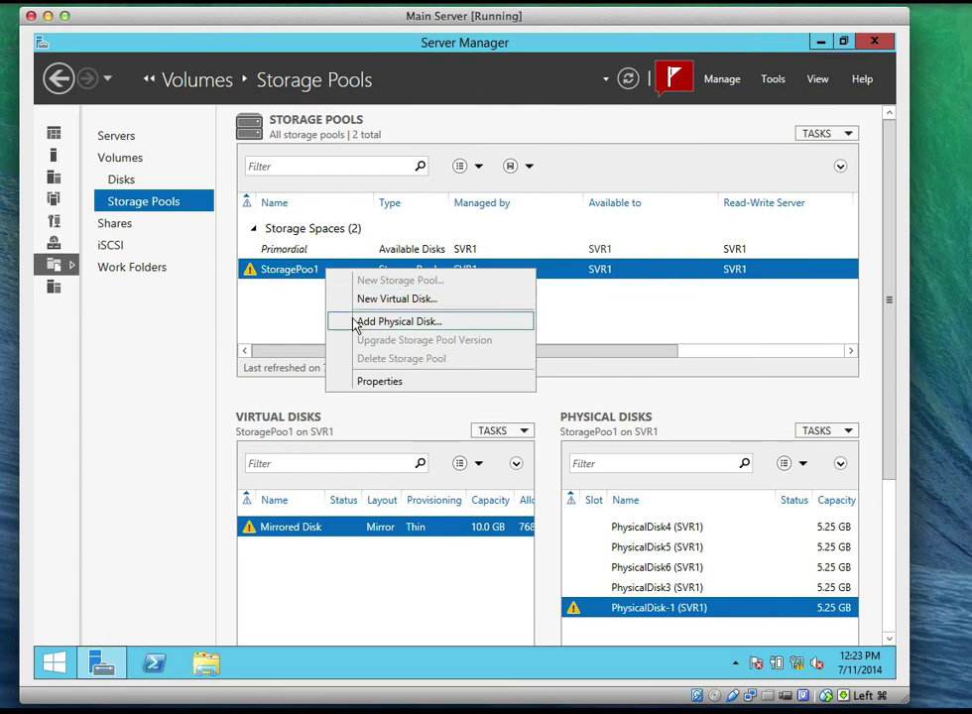
pyautogui.click(397, 321)
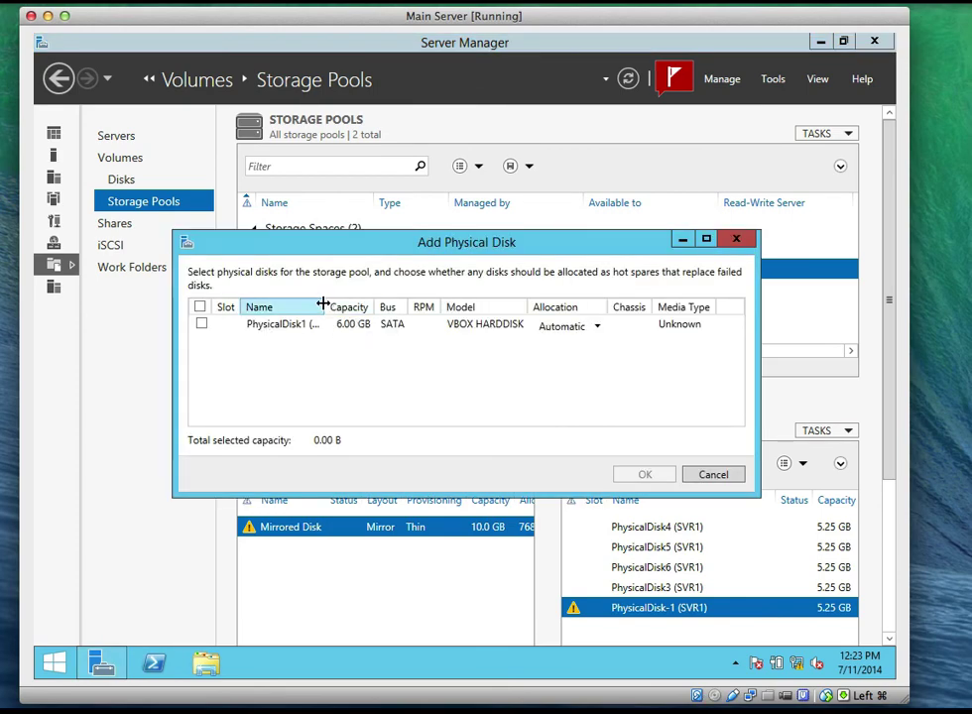
pyautogui.moveTo(322, 304); pyautogui.dragTo(367, 304)
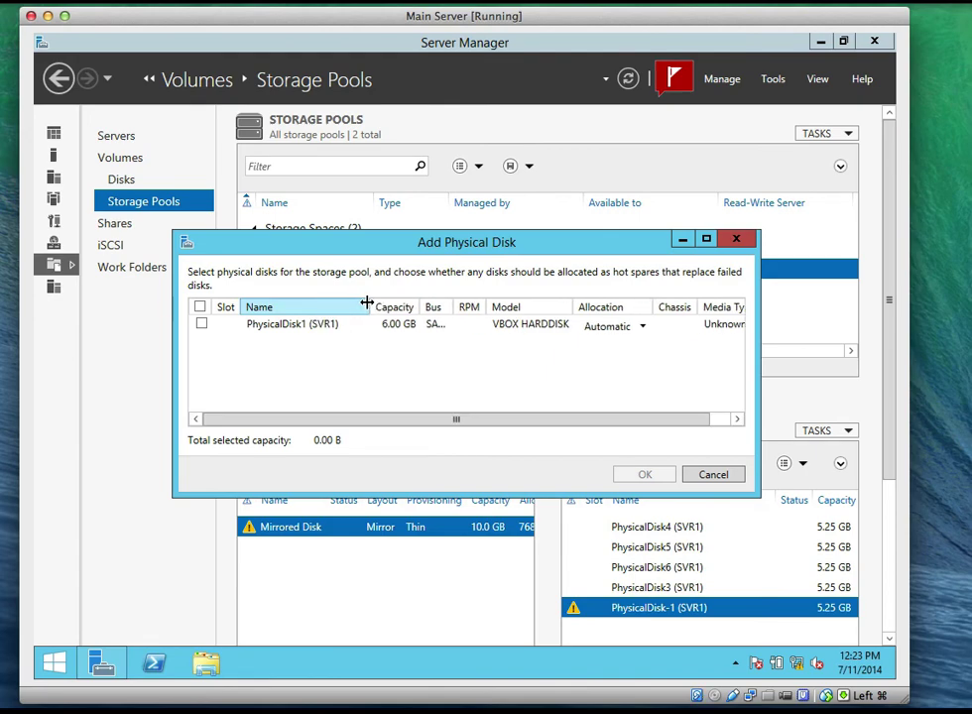
pyautogui.click(202, 326)
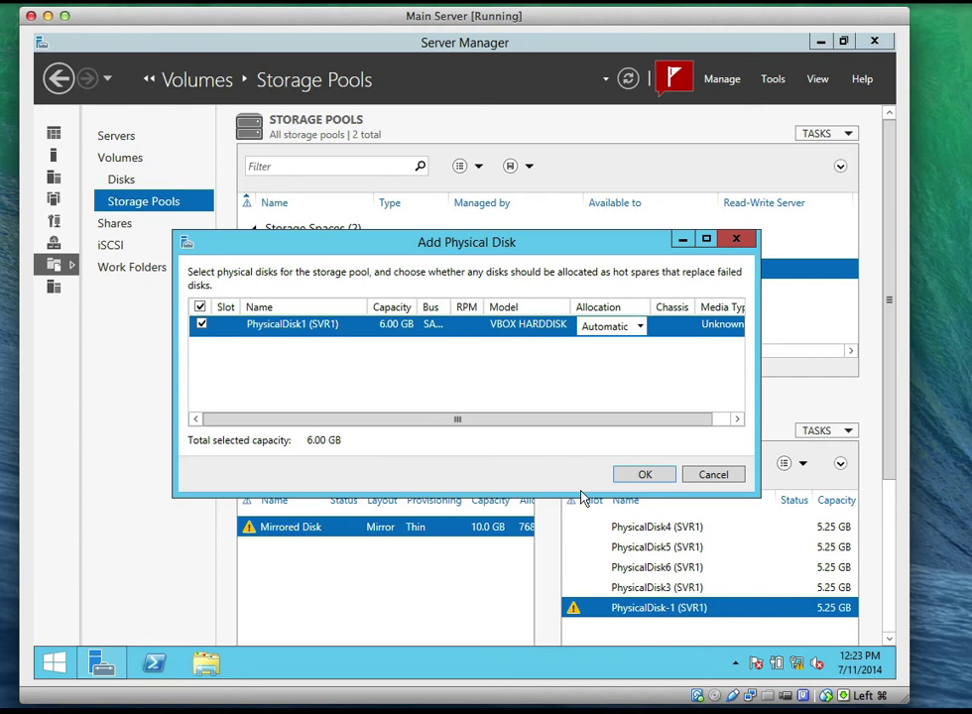
pyautogui.click(643, 476)
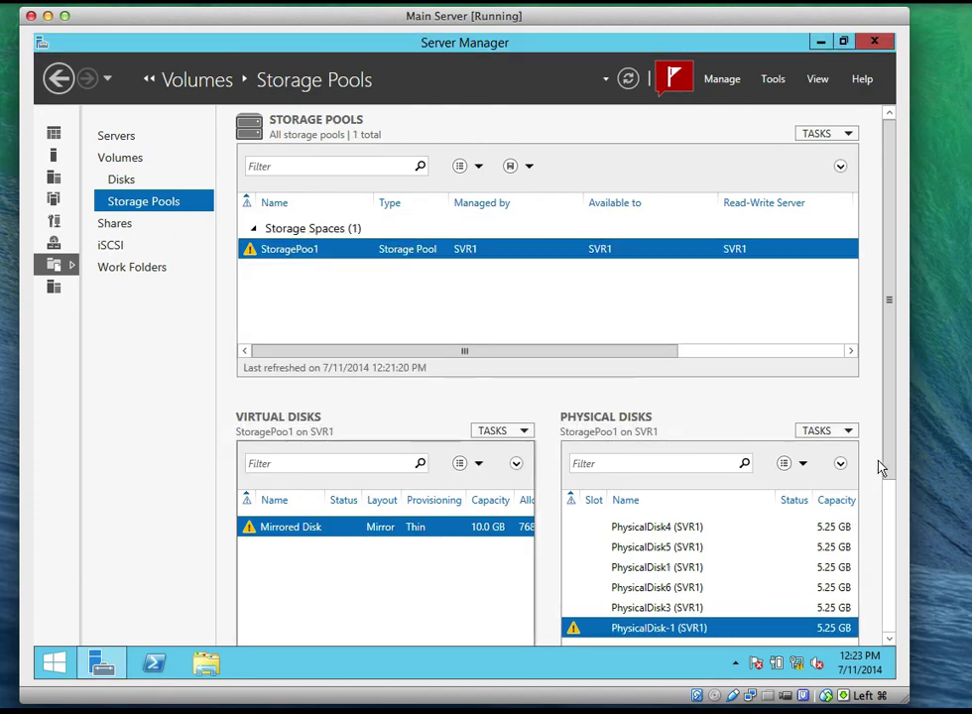
pyautogui.moveTo(888, 468); pyautogui.dragTo(716, 576)
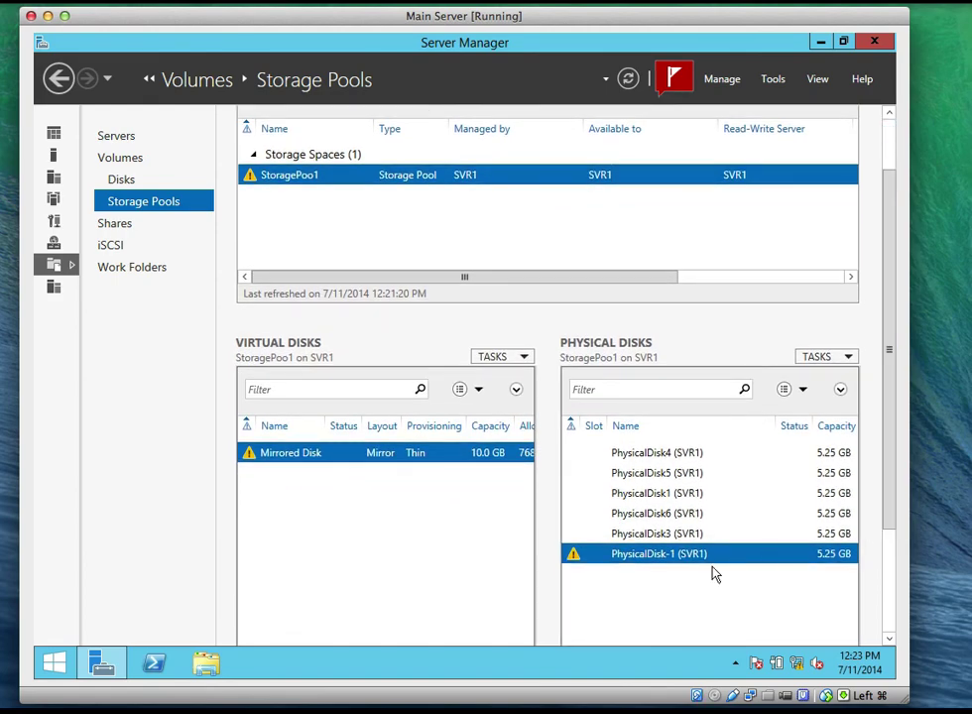
pyautogui.rightClick(583, 564)
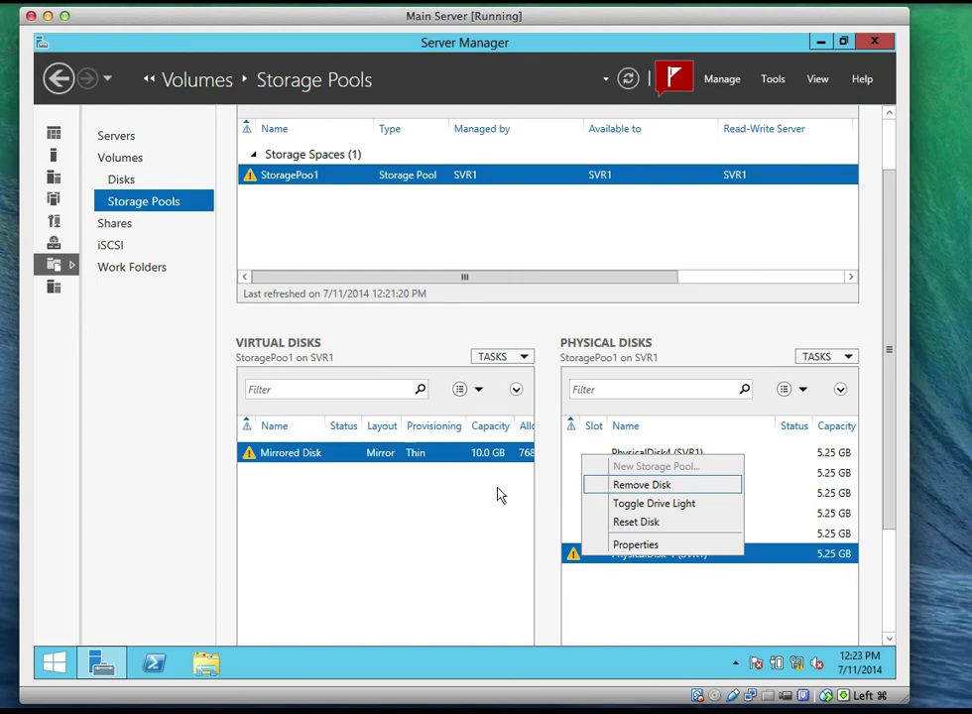
pyautogui.click(453, 506)
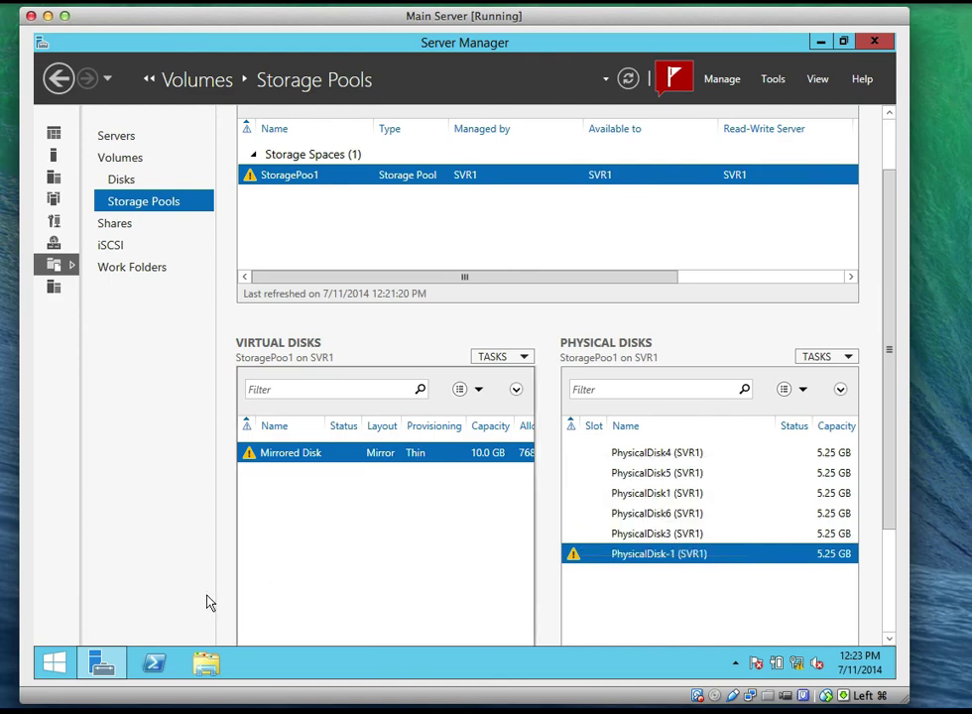
# Step: Open Windows PowerShell as administrator and list the physical disks with Get-PhysicalDisk
pyautogui.rightClick(155, 670)
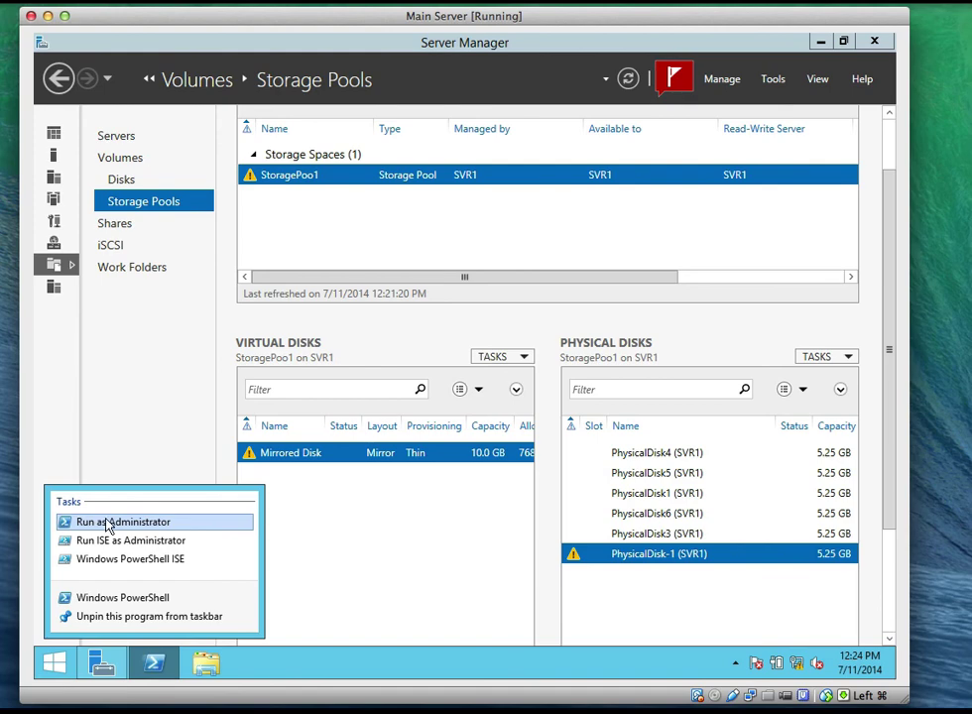
pyautogui.press('Escape')
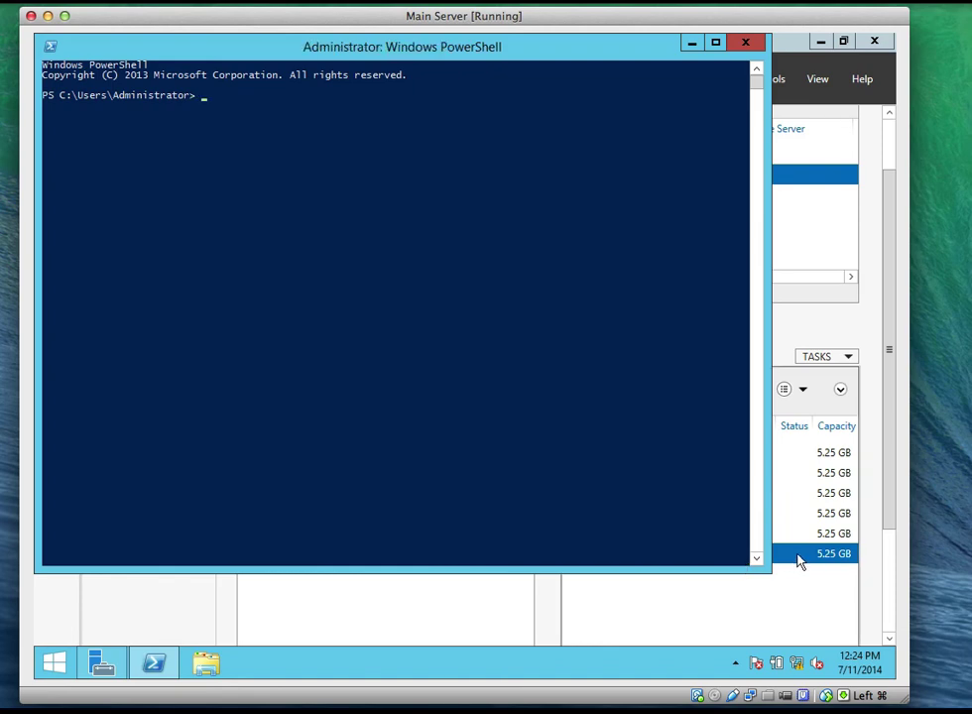
pyautogui.moveTo(477, 48); pyautogui.dragTo(529, 108)
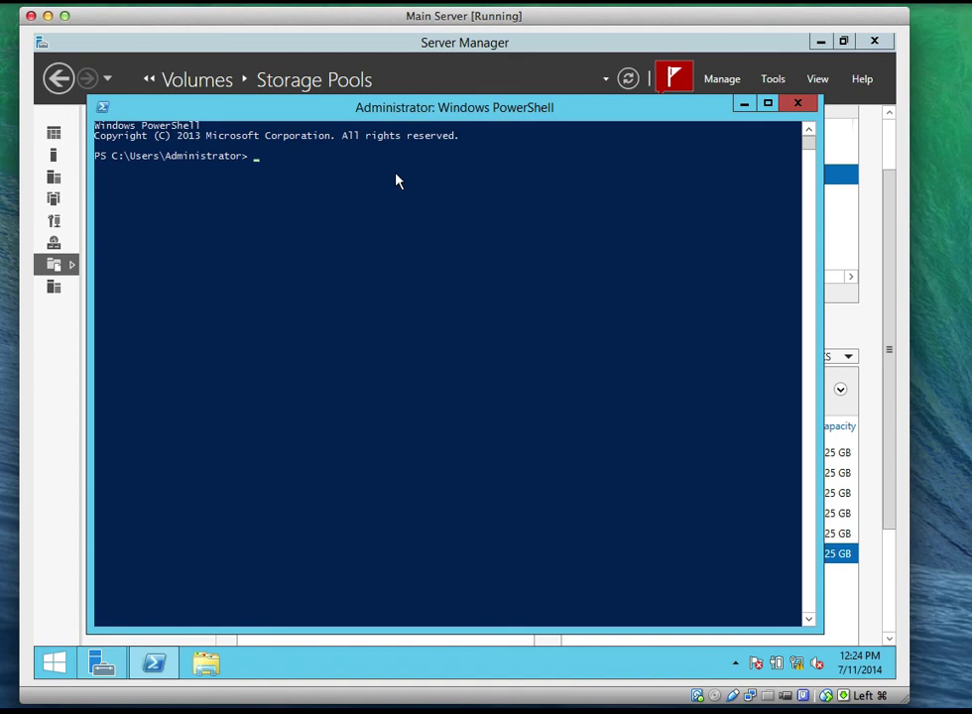
pyautogui.write('Get-PhysicalDisk')
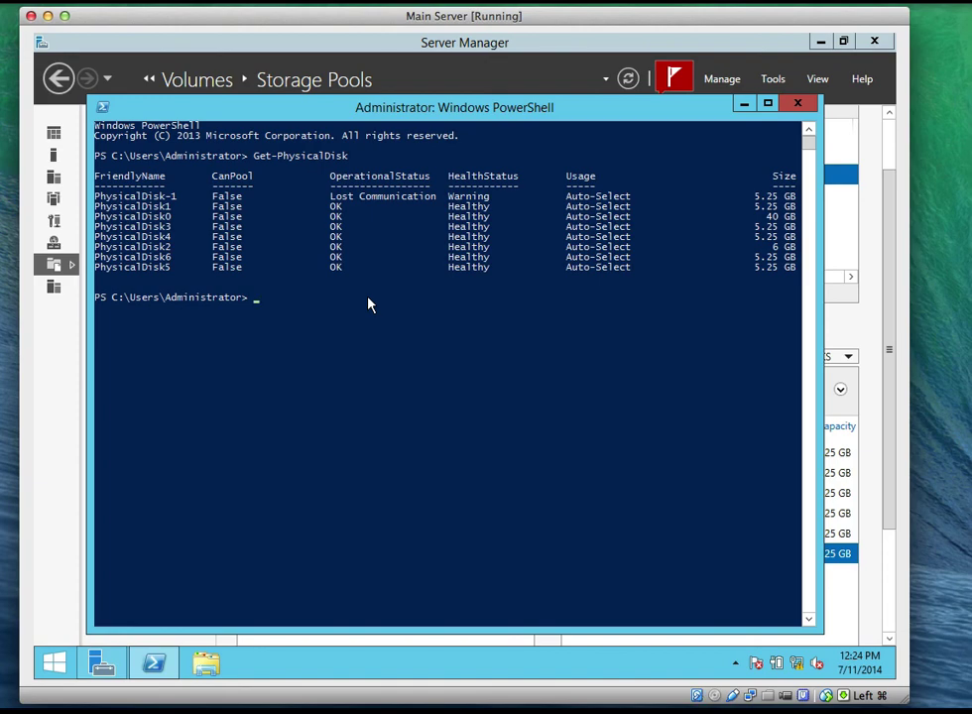
# Step: Write a command that stores a physical disk in a variable, using $Disk = Get-PhysicalDisk -FriendlyName
pyautogui.write('$Disk=')
pyautogui.press('BackSpace')
pyautogui.write('= Get-PhysicalDisk -Frie')
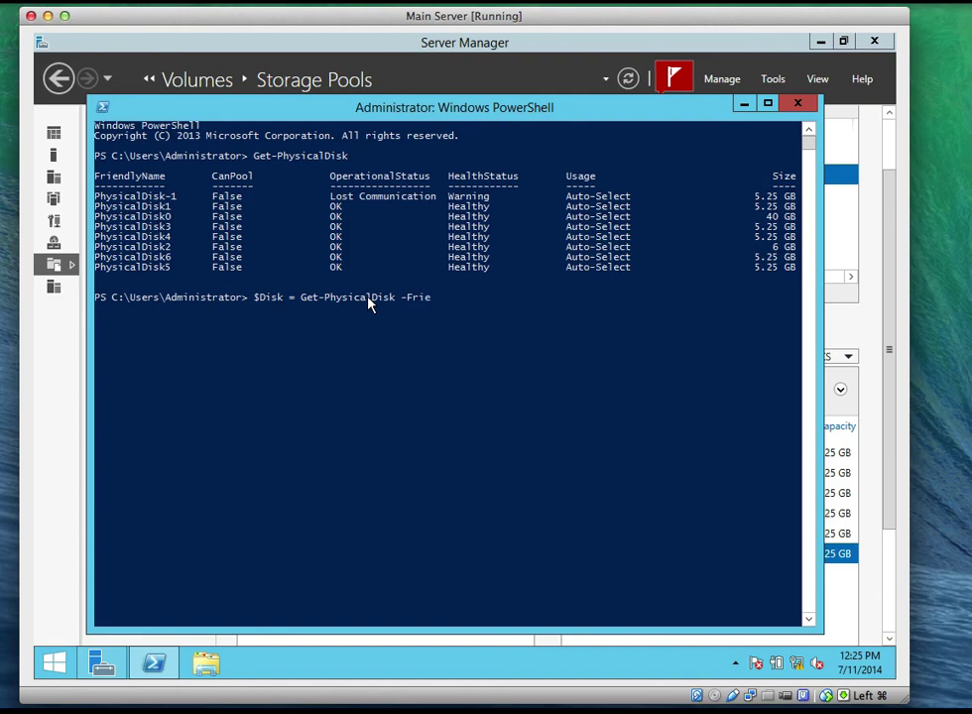
pyautogui.write('ndlyName')
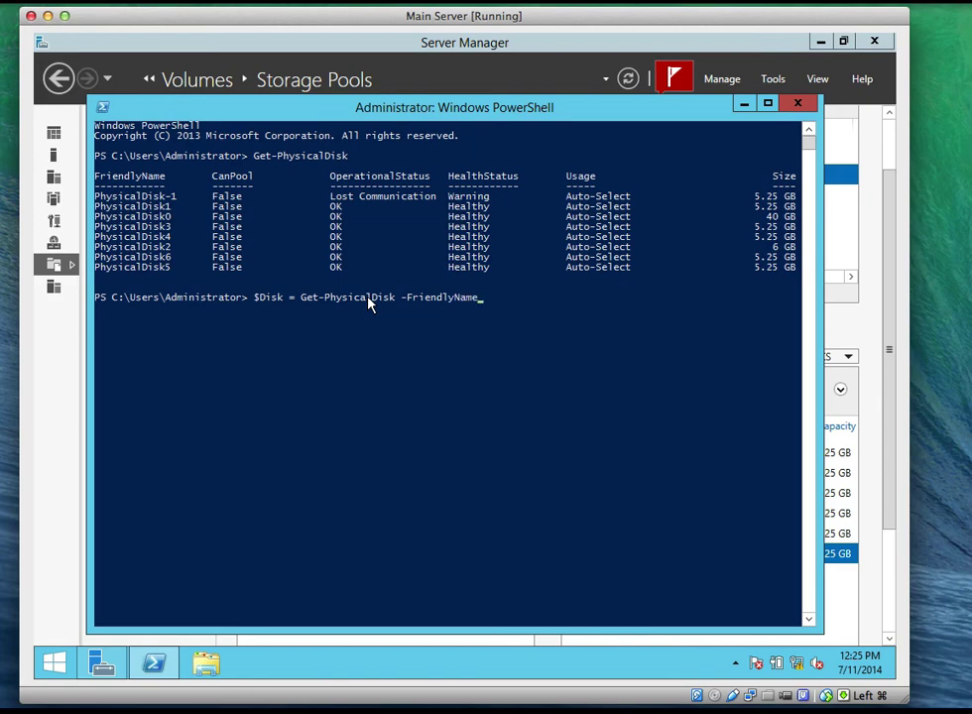